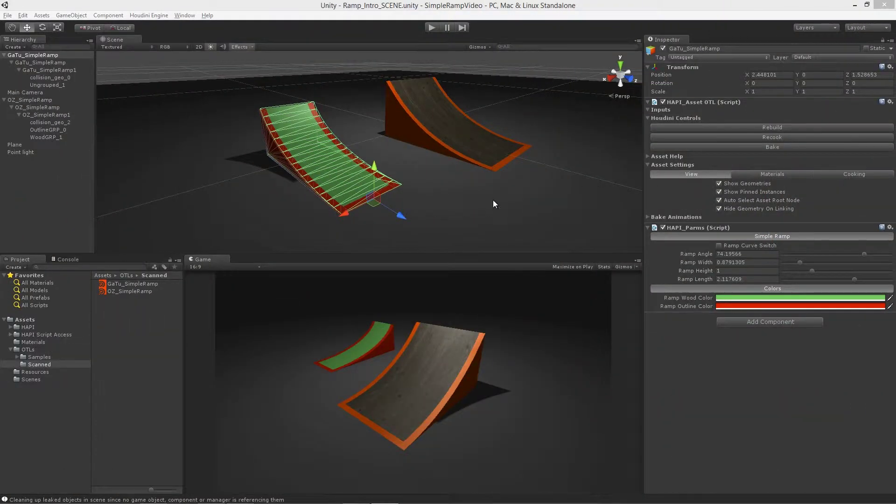
alt+drag(494, 204, 398, 193)
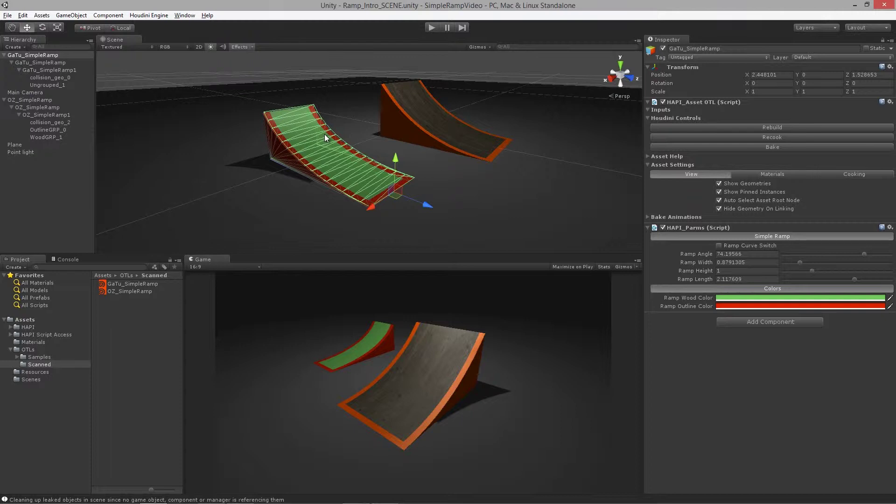
alt+drag(227, 134, 372, 158)
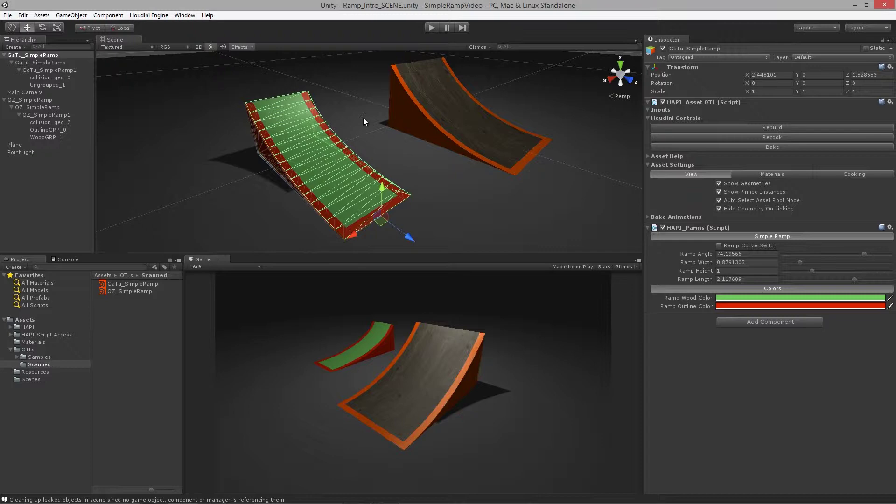
alt+drag(292, 119, 452, 130)
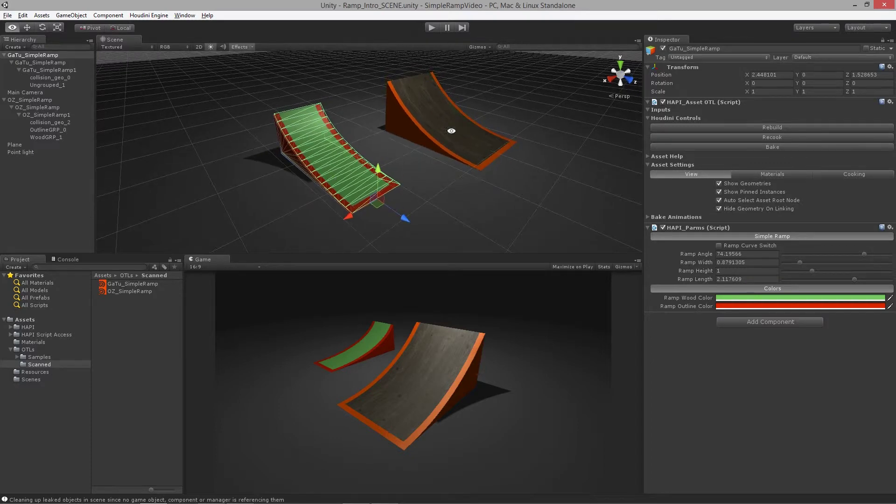
alt+drag(352, 136, 430, 169)
- Switch to Substance Designer and collapse the SkateRamp.sbs package in the Explorer
key(alt+Tab)
key(alt+Tab)
key(alt+Tab)
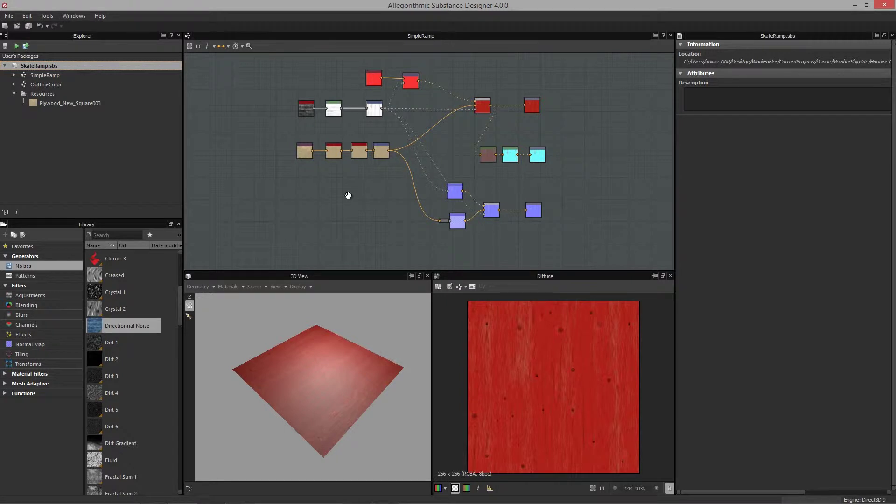
middle_drag(348, 196, 350, 196)
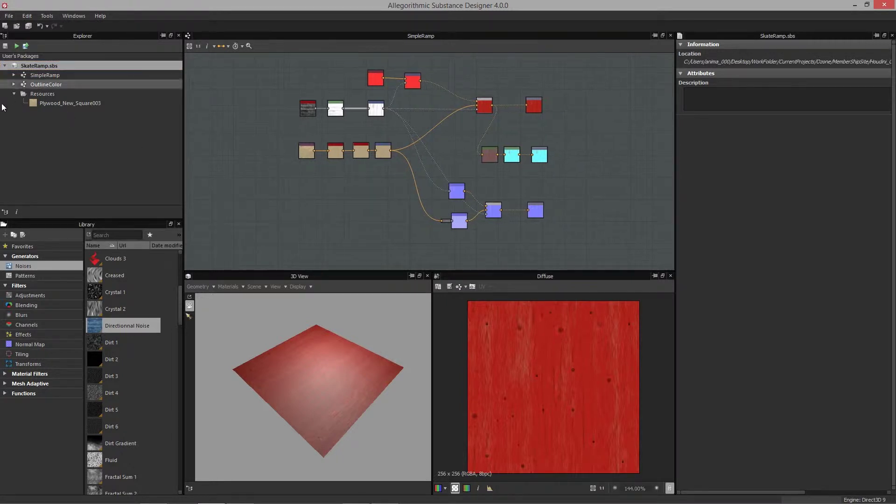
click(18, 95)
middle_drag(311, 206, 308, 208)
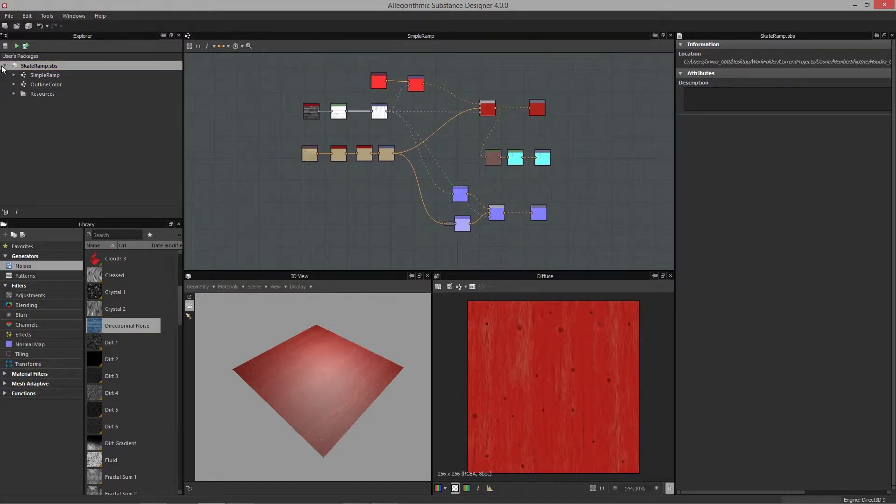
click(73, 123)
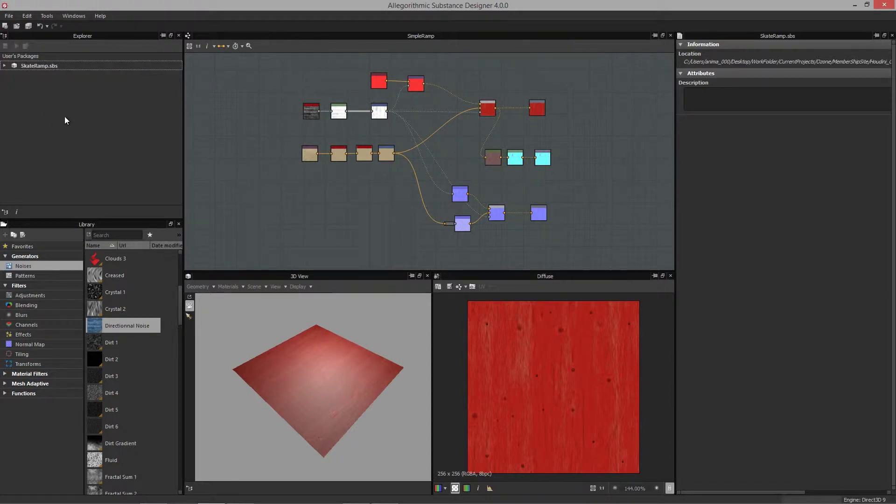
- Create a new package and open the settings for a new graph inside it
right_click(59, 104)
click(79, 111)
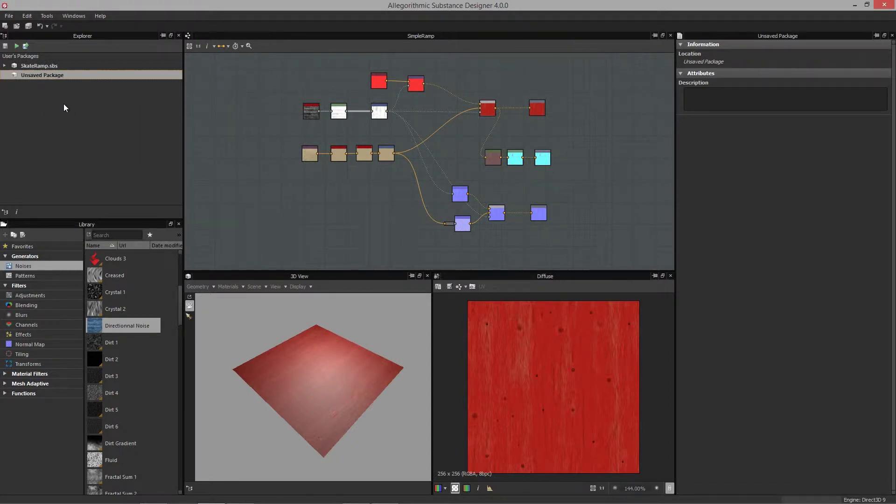
right_click(37, 75)
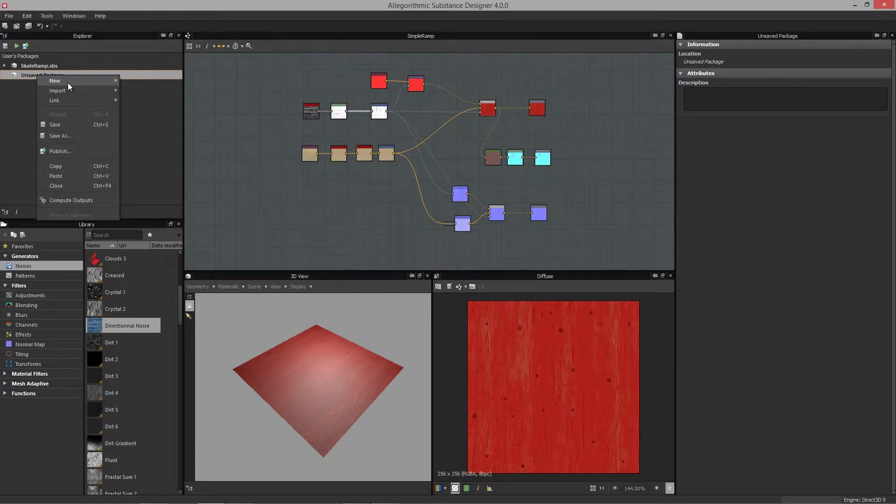
mouse_move(97, 82)
click(141, 81)
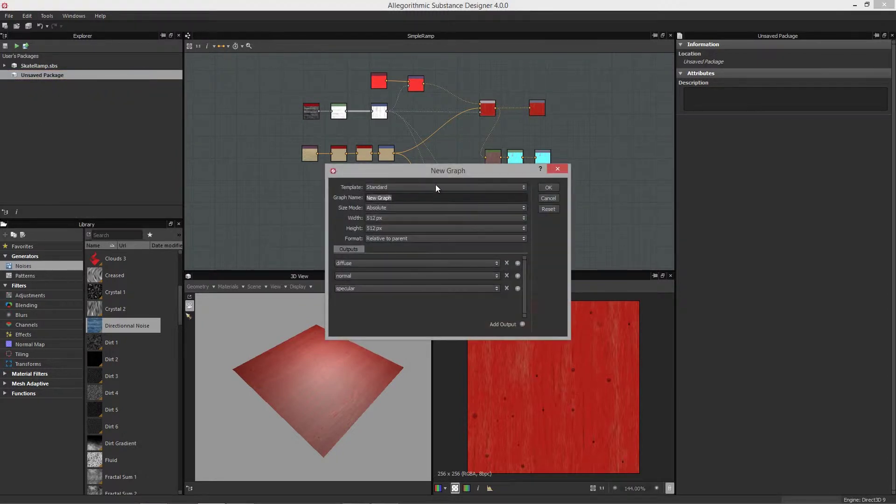
drag(444, 170, 425, 183)
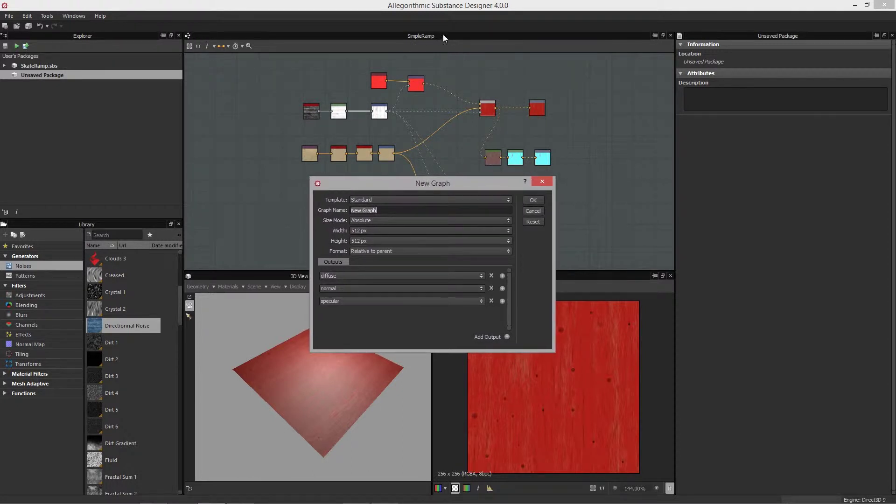
drag(412, 181, 405, 182)
- Name the new graph RampPlywood, set its size mode to Relative To Parent, and create it
click(377, 210)
triple_click(398, 210)
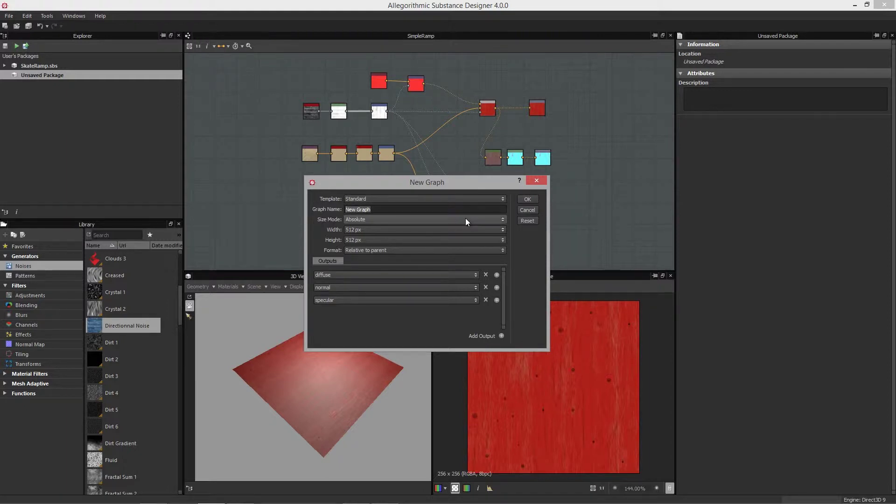
mouse_move(466, 218)
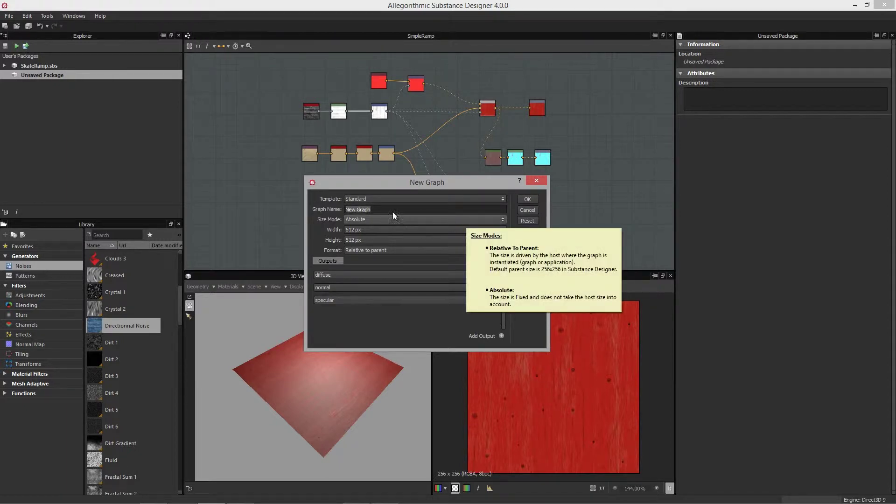
text(RampP)
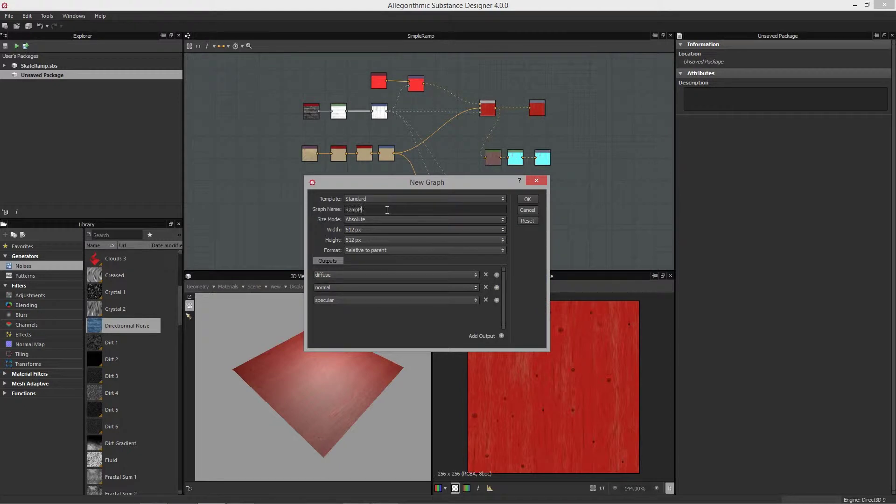
text(lywood)
click(385, 219)
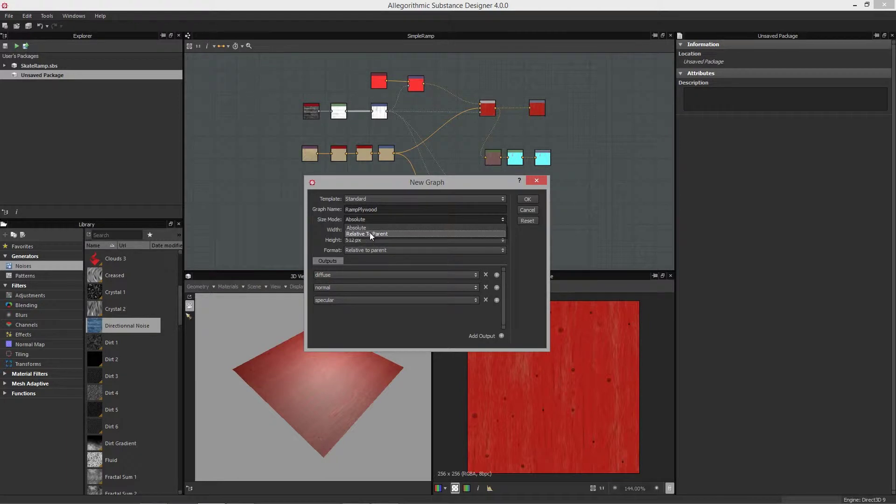
click(373, 234)
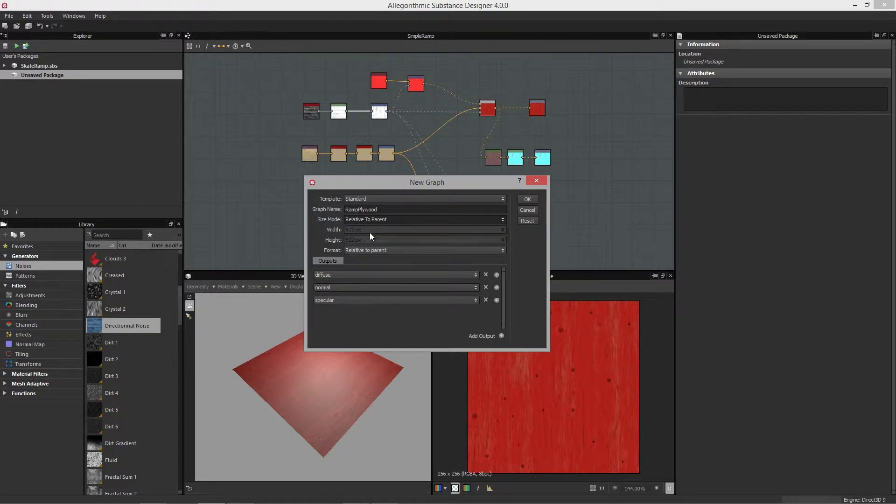
click(528, 199)
- Examine the attributes of the graph's diffuse, normal and specular output nodes
middle_drag(326, 168, 444, 174)
scroll(419, 175, down, 1)
middle_drag(383, 175, 396, 176)
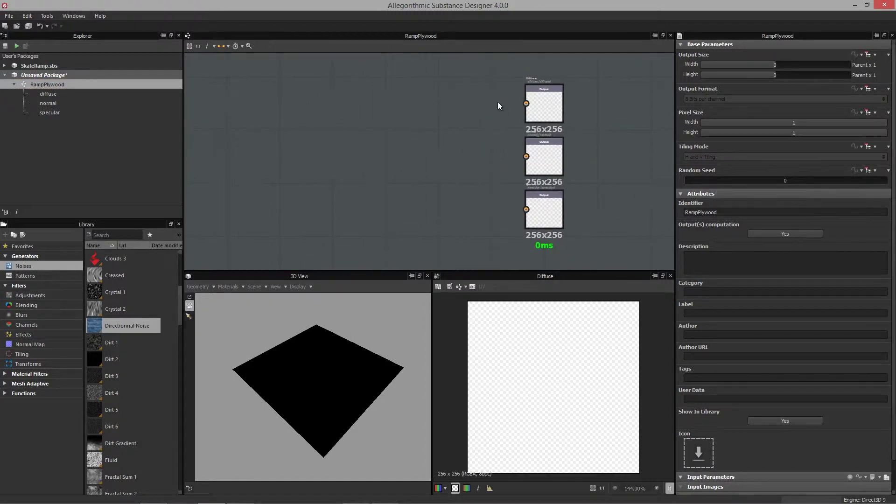
click(537, 105)
click(543, 163)
click(547, 217)
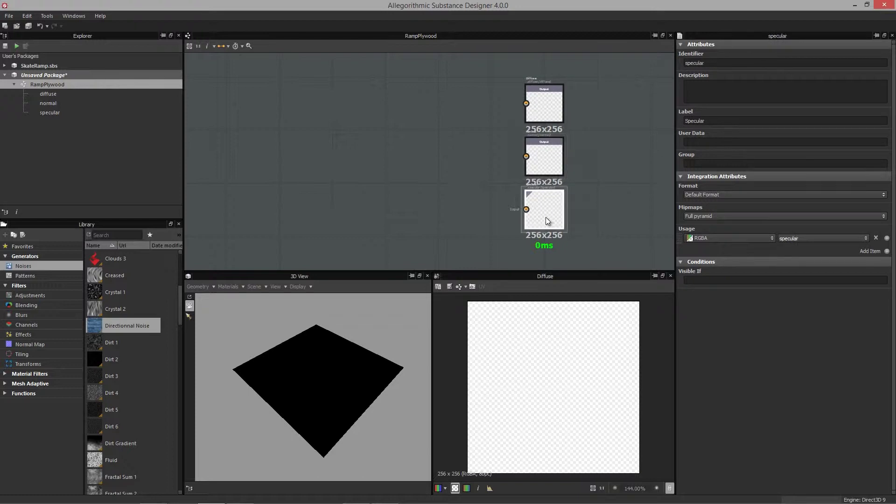
click(408, 203)
middle_drag(391, 193, 376, 190)
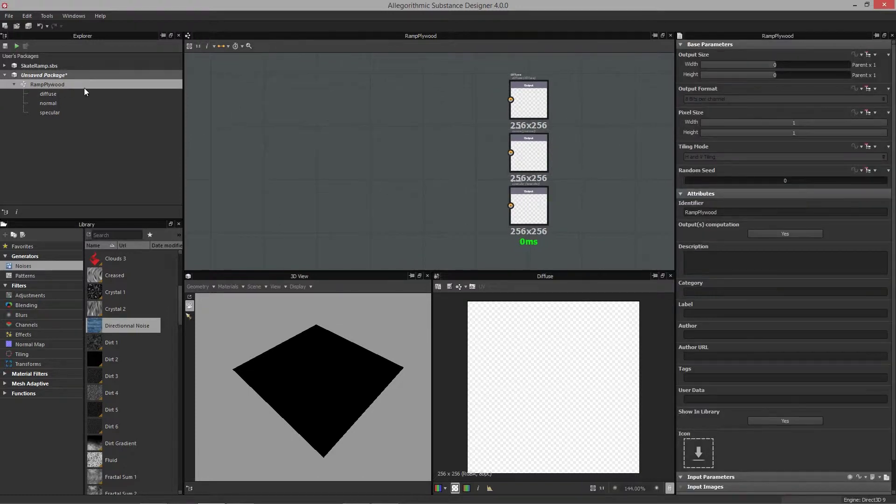
middle_drag(394, 148, 411, 147)
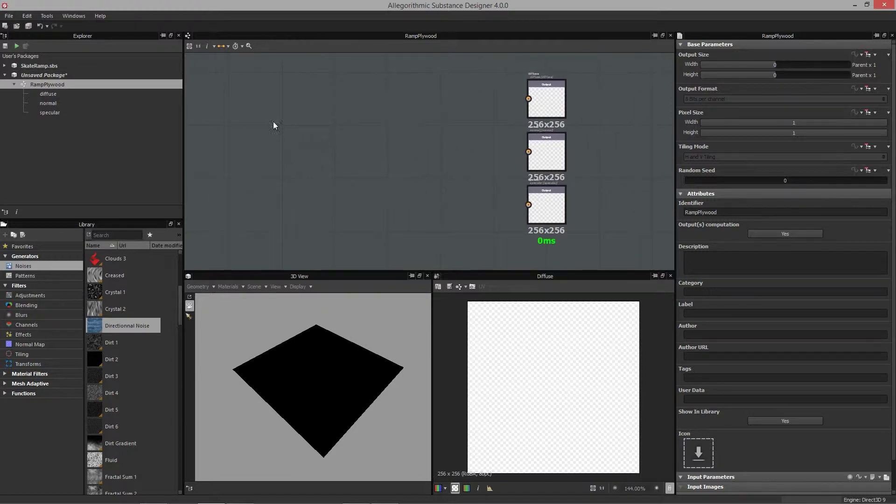
- Add a folder named "Rsources" to the unsaved package
click(42, 75)
right_click(42, 76)
mouse_move(117, 92)
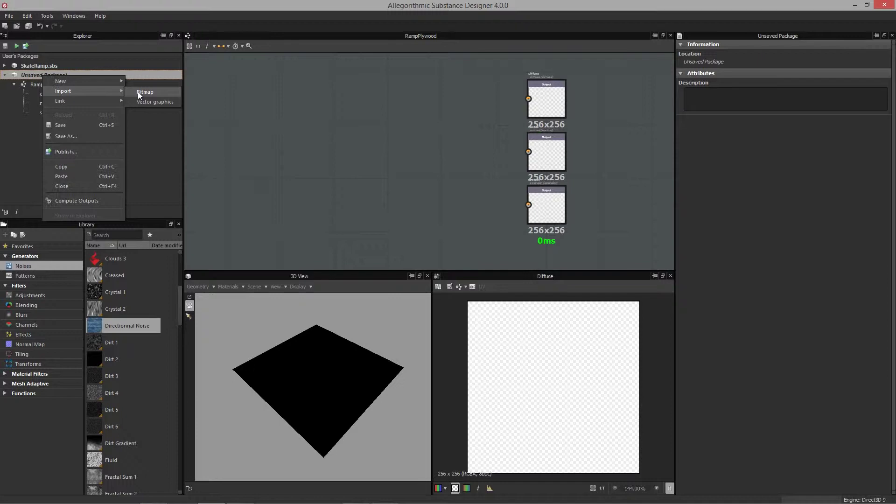
mouse_move(82, 82)
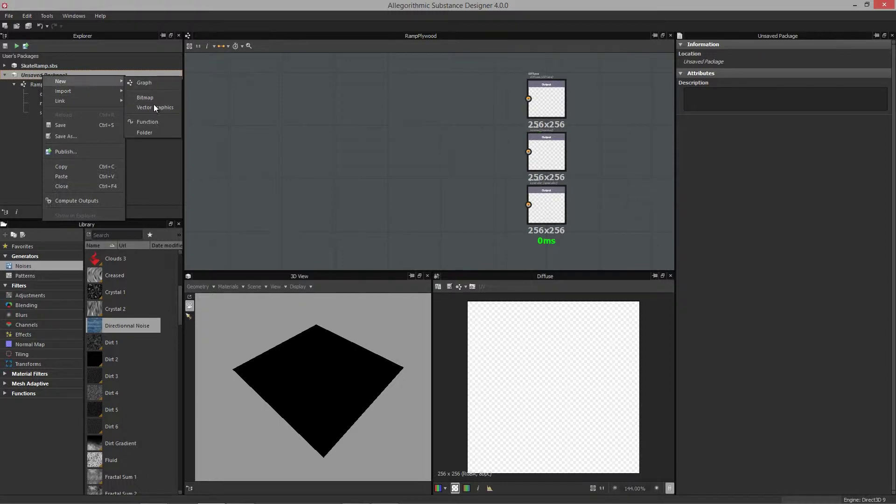
click(153, 132)
key(F2)
text(Rsources)
key(Return)
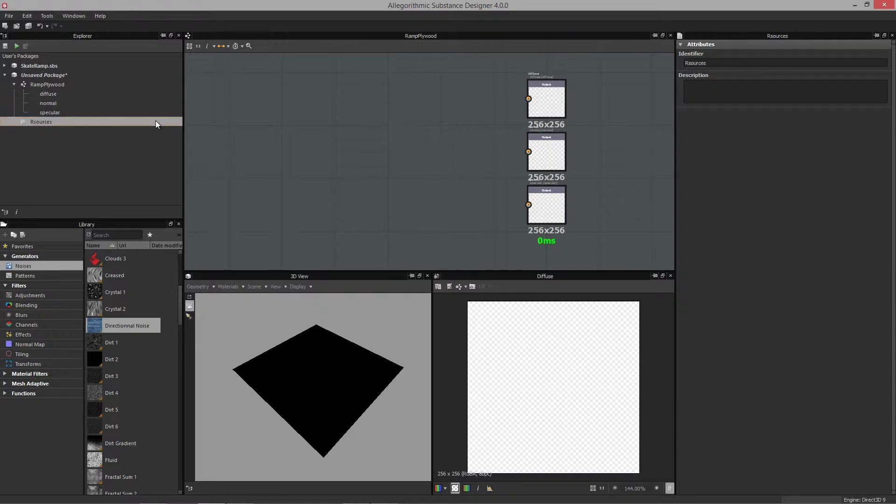
- Import the bitmap Plywood_New_Square002.jpg into the Rsources folder
right_click(63, 124)
mouse_move(97, 141)
click(174, 139)
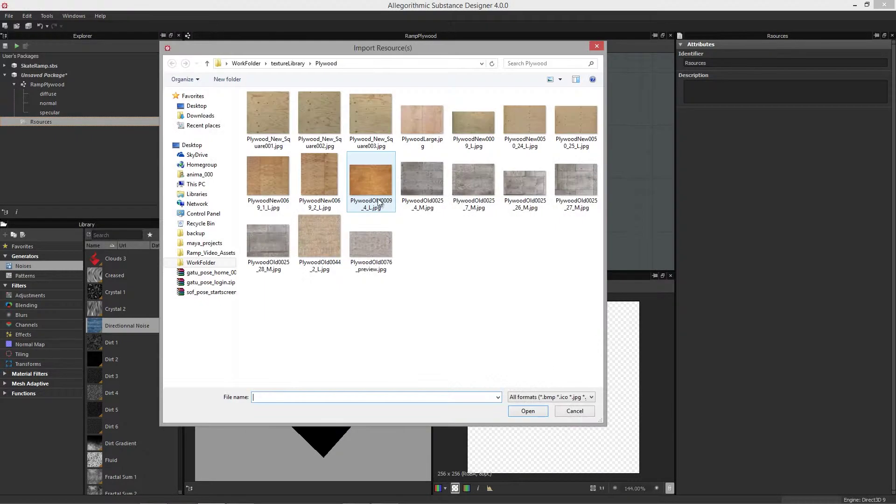
double_click(311, 118)
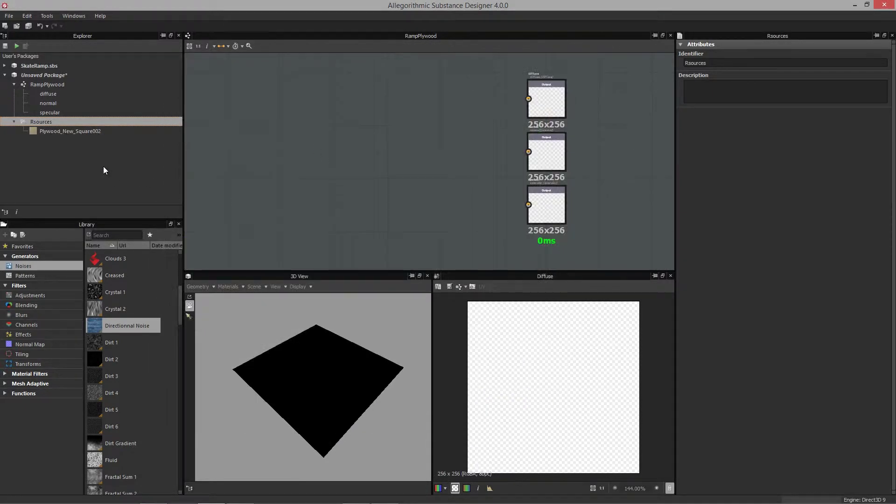
- Place the Plywood_New_Square002 bitmap in the RampPlywood graph as a node before the outputs and preview it in the 2D view
drag(65, 131, 329, 148)
drag(334, 180, 332, 177)
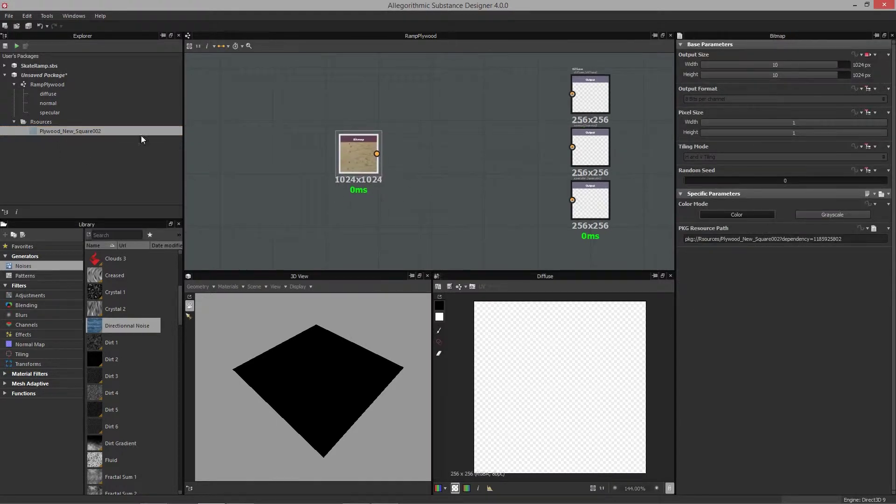
drag(363, 160, 329, 152)
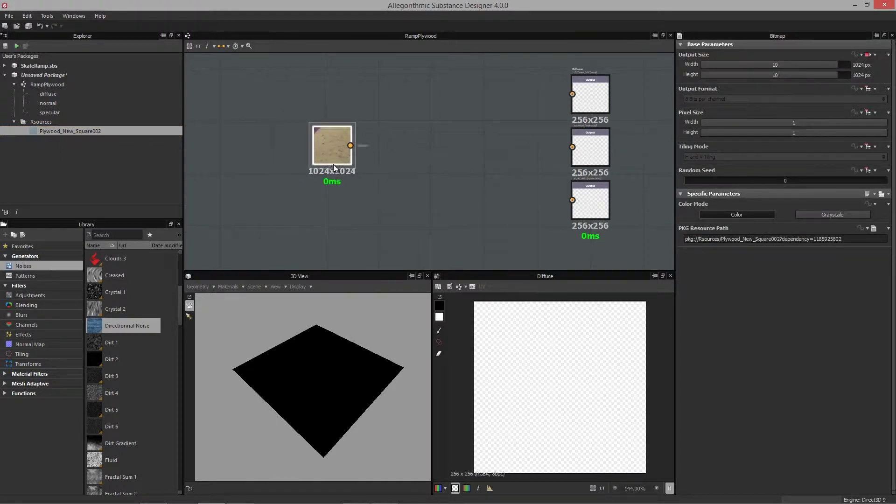
scroll(315, 159, up, 3)
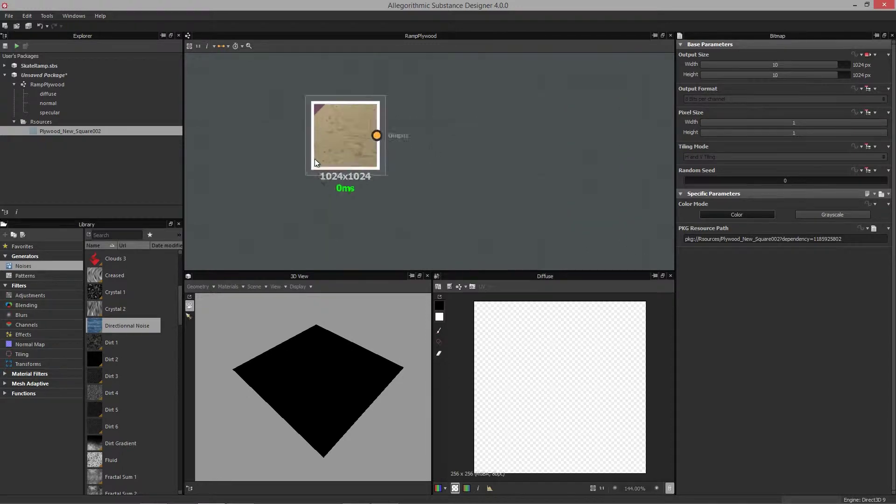
scroll(515, 351, down, 8)
middle_drag(494, 251, 361, 204)
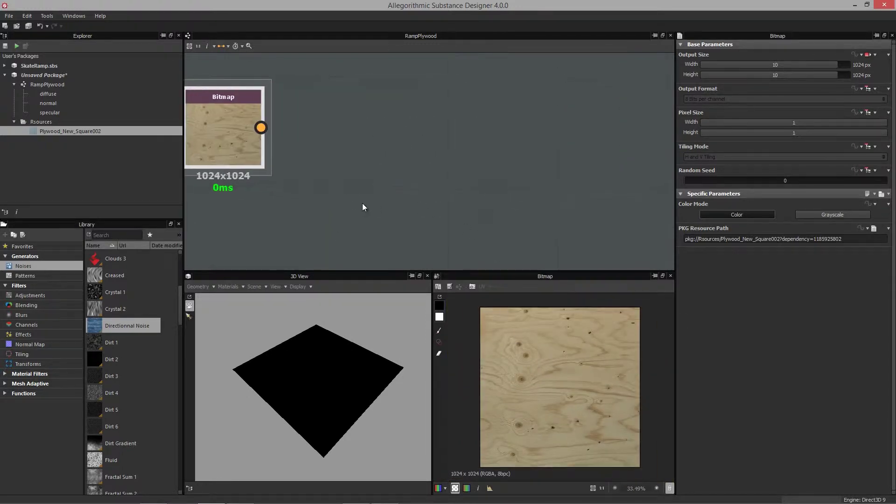
- Set the plywood bitmap node's output size to Relative to Parent
scroll(362, 204, down, 3)
middle_drag(424, 191, 409, 180)
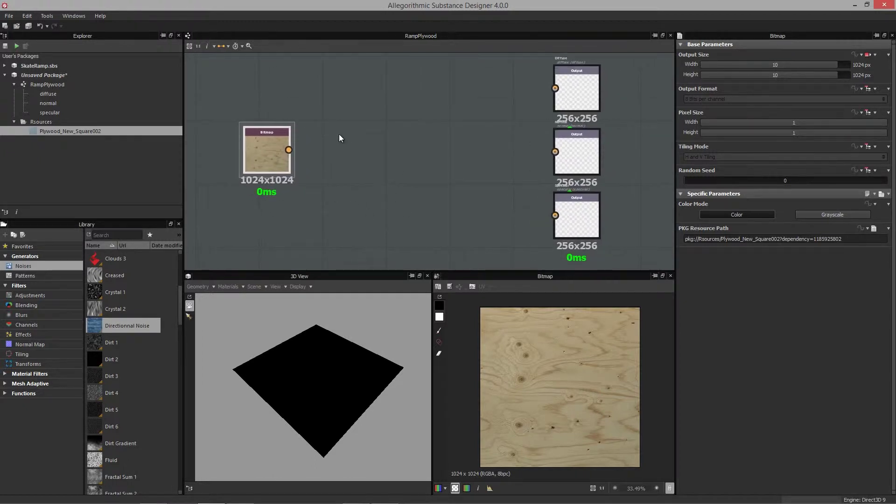
click(875, 55)
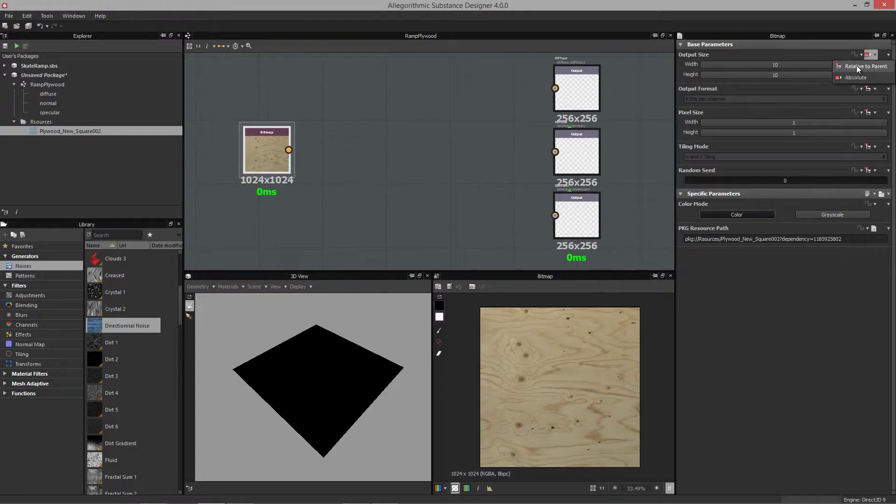
click(856, 66)
scroll(567, 438, up, 5)
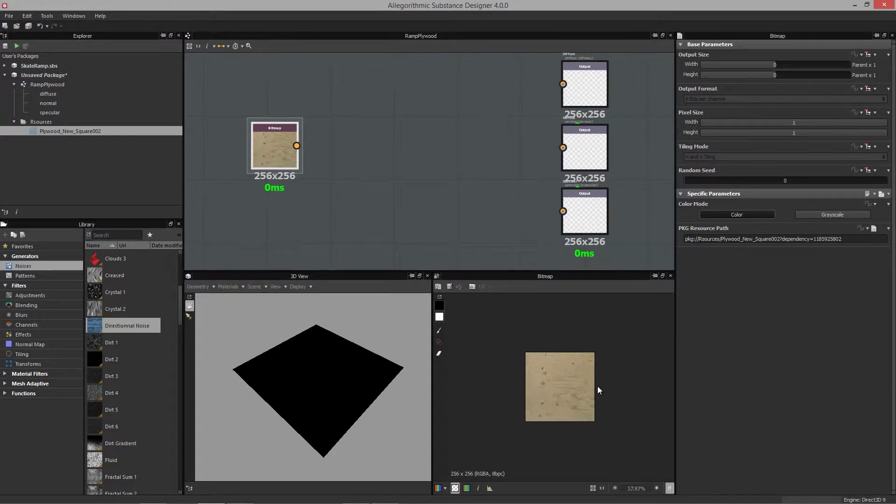
- Display the plywood bitmap tiled in the 2D view to check its seams
click(421, 83)
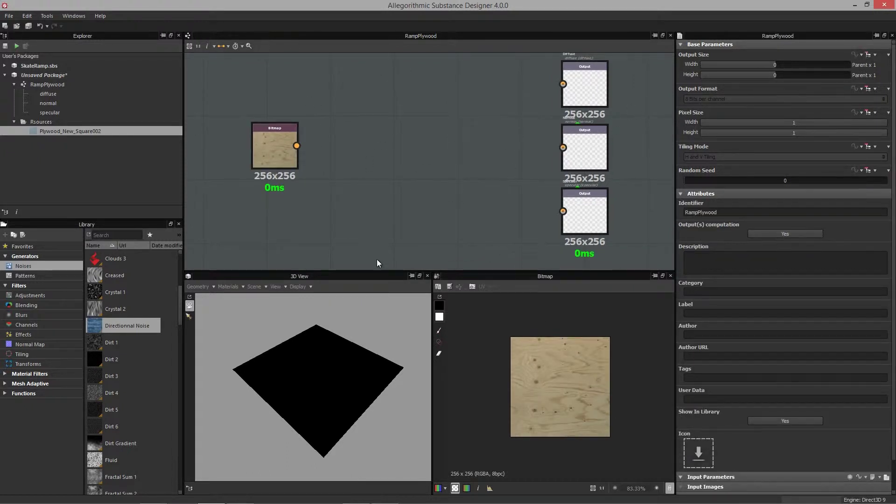
click(271, 154)
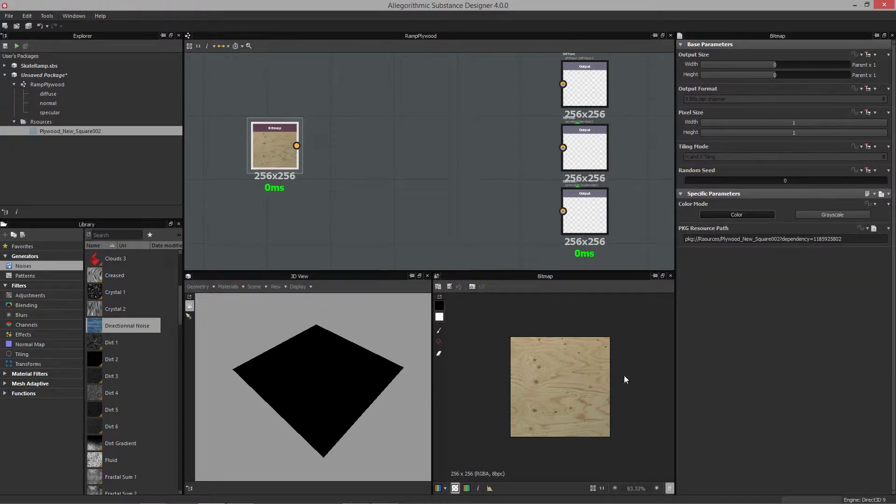
scroll(577, 377, down, 1)
key(space)
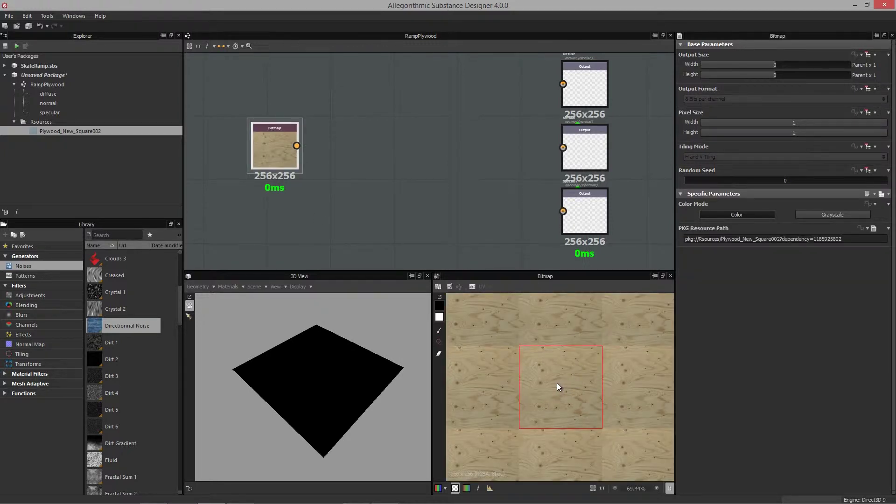
- Add a Lighting Cancel Low Frequencies filter after the plywood bitmap and set its Cancellation Radius to 9.29
scroll(502, 387, down, 1)
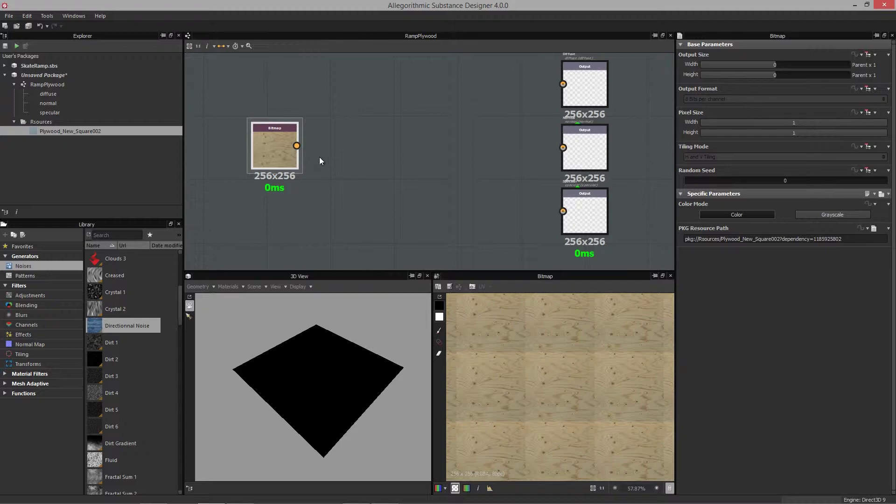
mouse_move(362, 166)
middle_down()
mouse_move(338, 167)
mouse_move(370, 174)
mouse_move(346, 167)
middle_up()
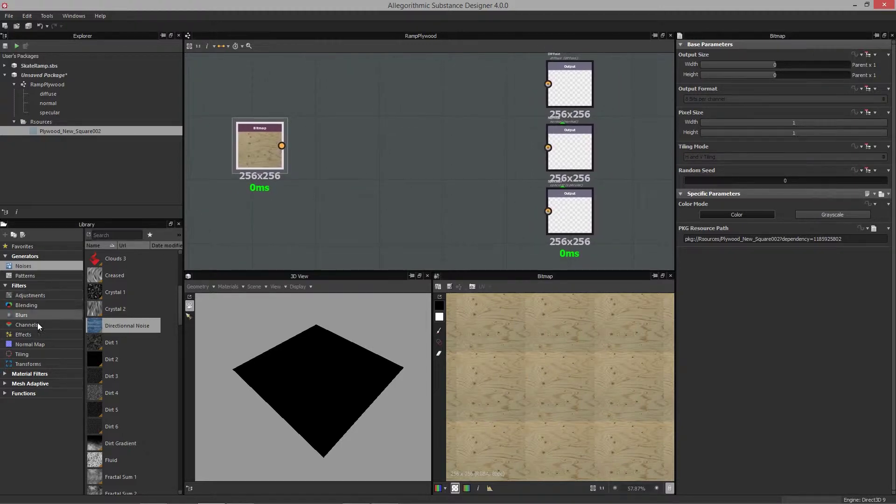
click(36, 299)
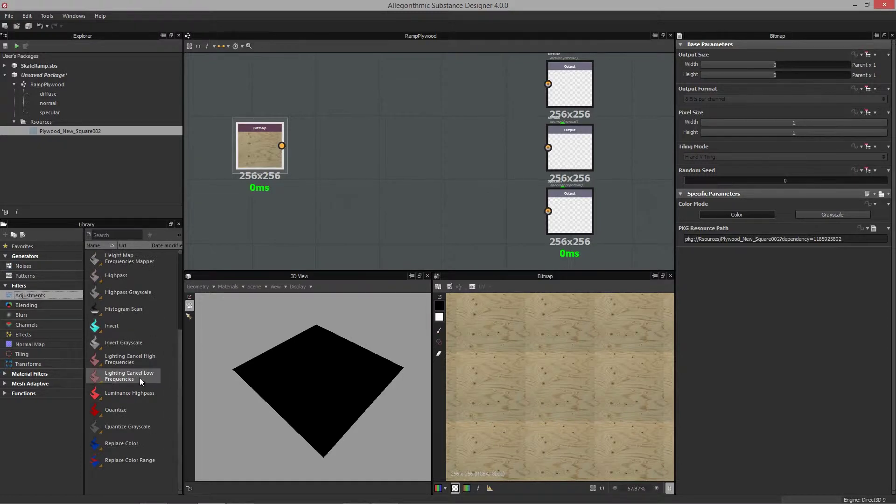
drag(125, 376, 338, 151)
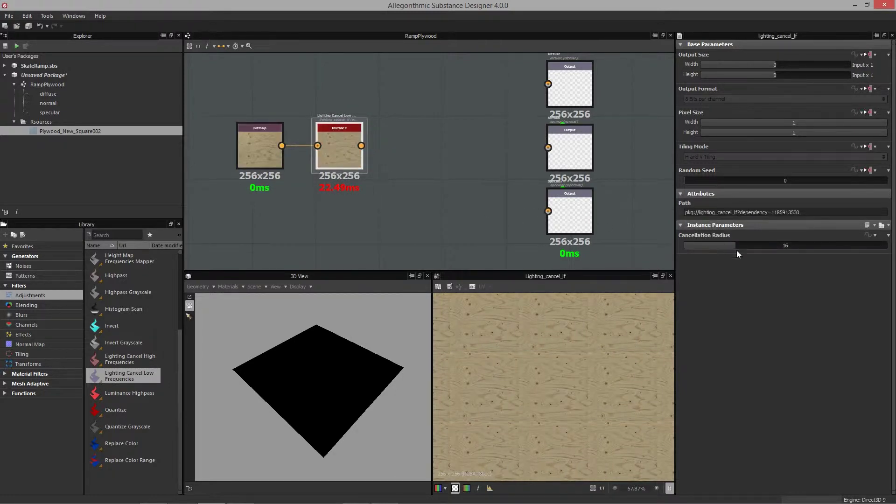
drag(732, 246, 713, 248)
- Move the Lighting Cancel Low Frequencies node close beside the plywood bitmap node
middle_drag(404, 179, 437, 180)
drag(254, 113, 325, 159)
click(474, 167)
mouse_move(478, 169)
middle_down()
mouse_move(464, 182)
mouse_move(471, 186)
middle_up()
drag(343, 158, 330, 158)
middle_drag(412, 178, 413, 176)
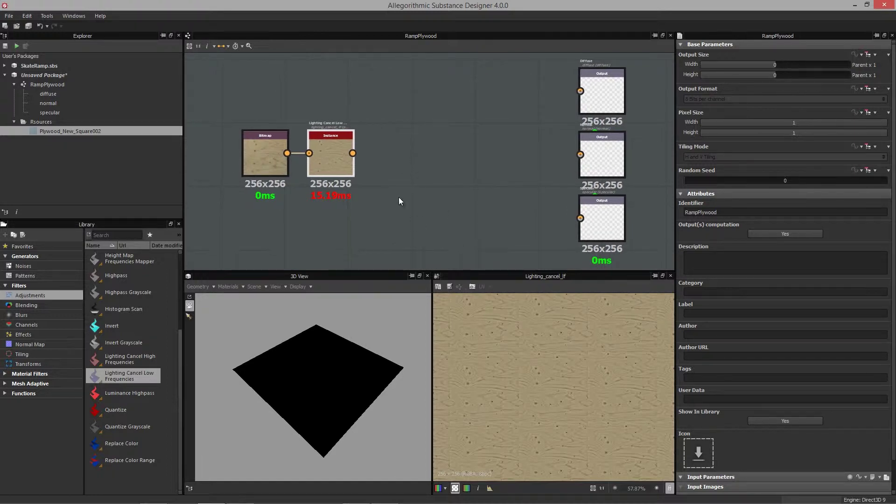
- Add a Make It Tile Photo node fed by the Lighting Cancel node and preview its tiled result
click(334, 156)
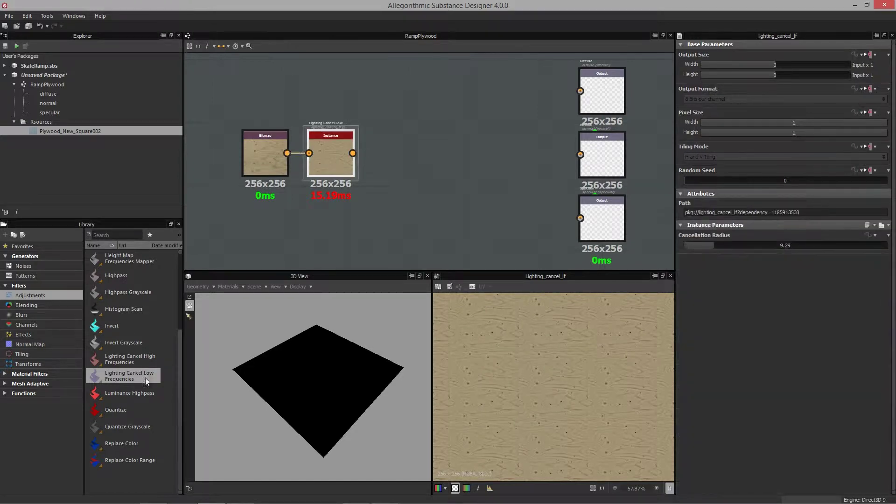
click(26, 356)
drag(154, 290, 412, 156)
scroll(369, 162, up, 1)
drag(350, 151, 412, 164)
click(422, 158)
double_click(422, 159)
scroll(617, 382, down, 1)
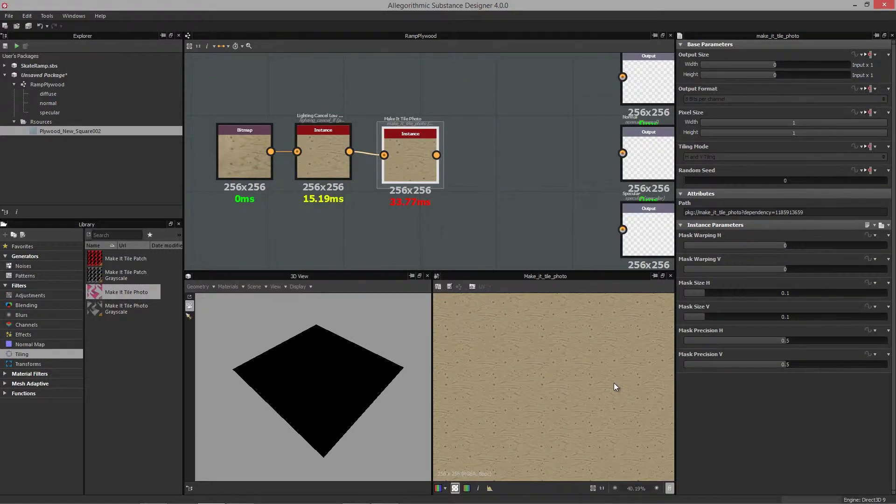
scroll(607, 387, up, 2)
scroll(519, 195, down, 3)
scroll(472, 194, up, 2)
- Connect the Make It Tile Photo node to the Diffuse output and tidy the node chain's spacing
drag(443, 184, 599, 118)
scroll(506, 216, down, 2)
drag(471, 131, 278, 144)
click(435, 124)
drag(363, 151, 371, 151)
drag(311, 151, 314, 150)
middle_drag(467, 174, 464, 163)
middle_drag(463, 216, 460, 189)
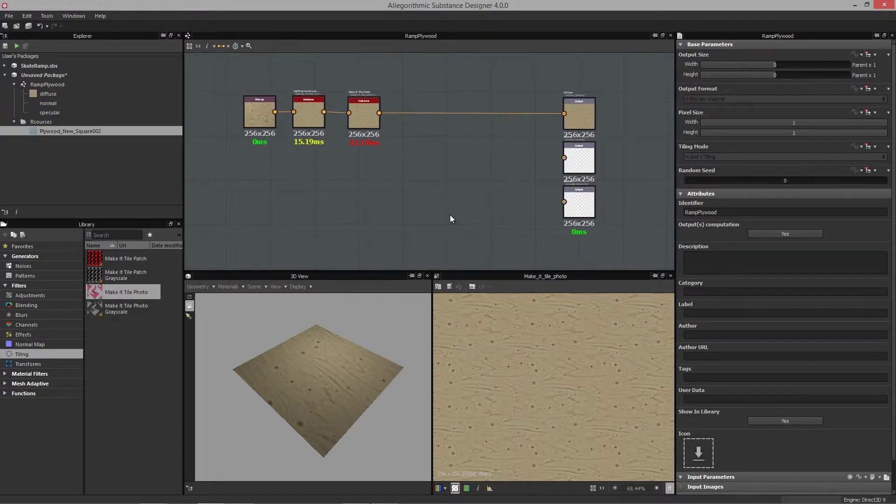
- Add a Normal node fed by Make It Tile Photo, connect it to the Normal output, and reposition it between them
right_click(435, 166)
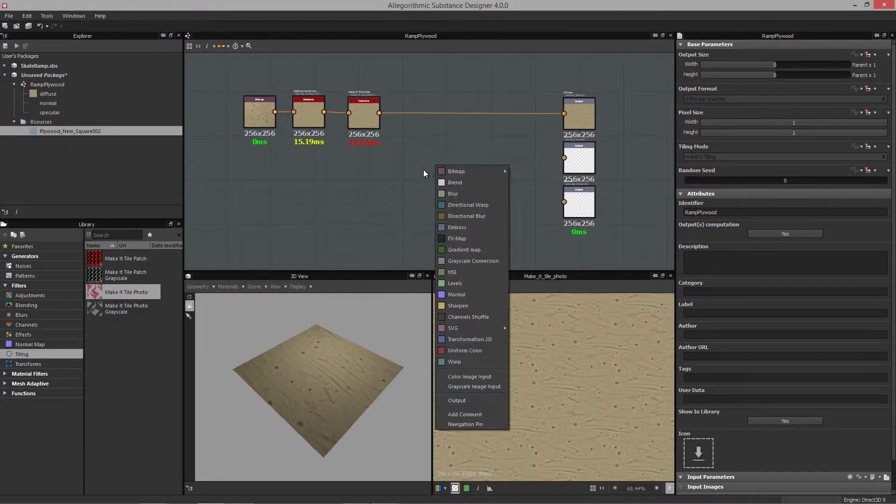
click(463, 294)
drag(421, 174, 565, 159)
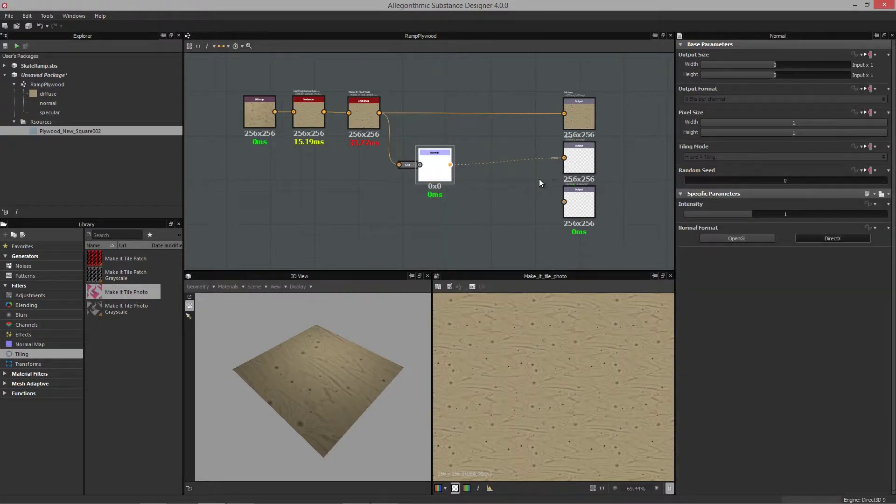
scroll(560, 180, up, 4)
scroll(535, 176, down, 3)
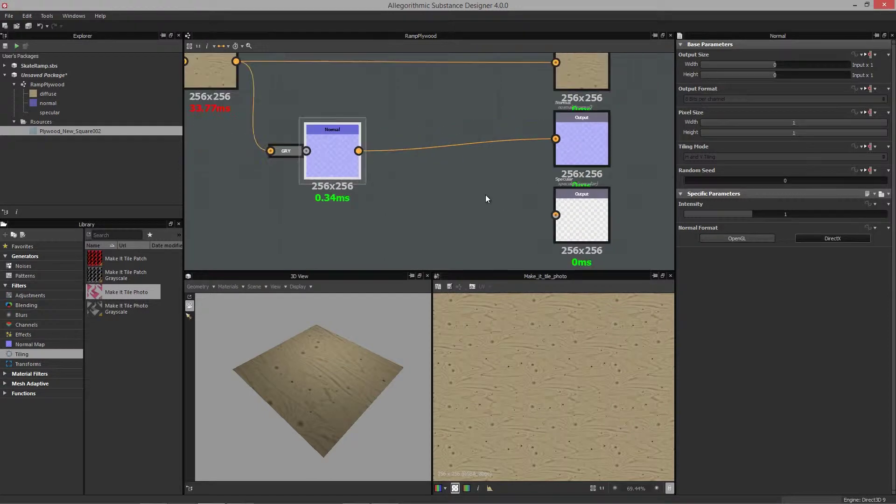
drag(327, 149, 350, 146)
scroll(420, 205, down, 1)
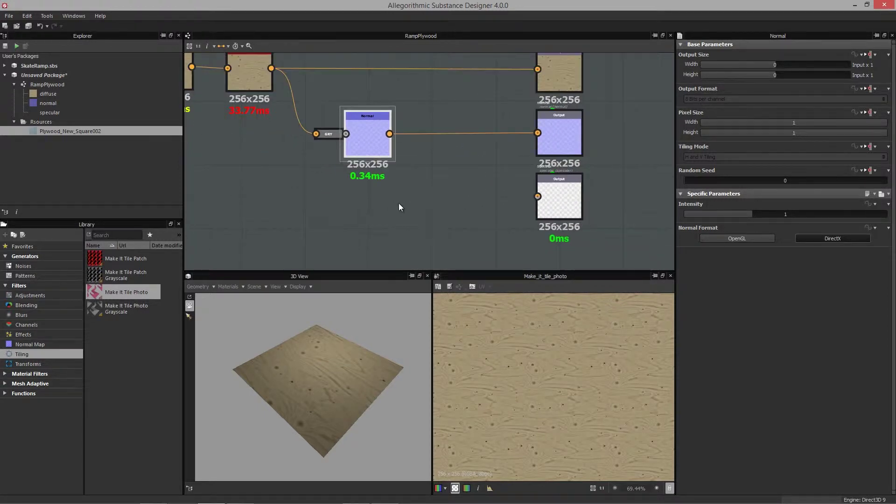
- Add an HSL node between the Make It Tile Photo node and the Specular output and preview its result
right_click(396, 206)
click(413, 312)
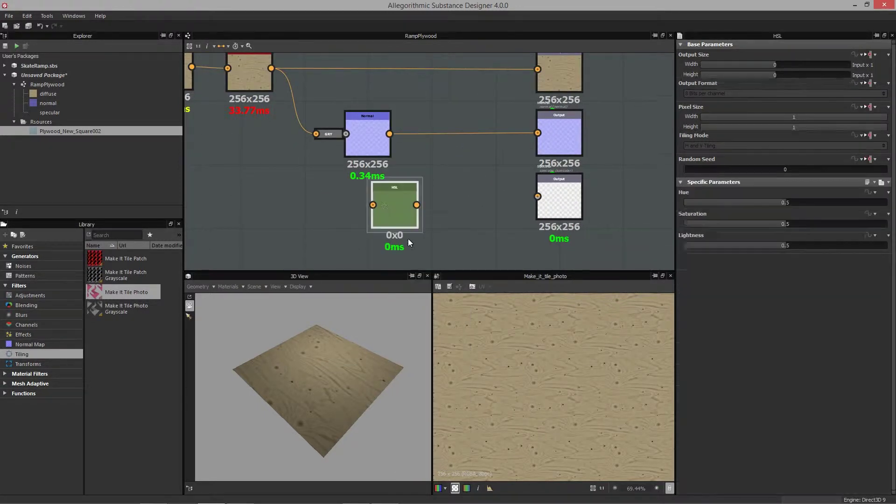
drag(271, 69, 559, 206)
double_click(360, 215)
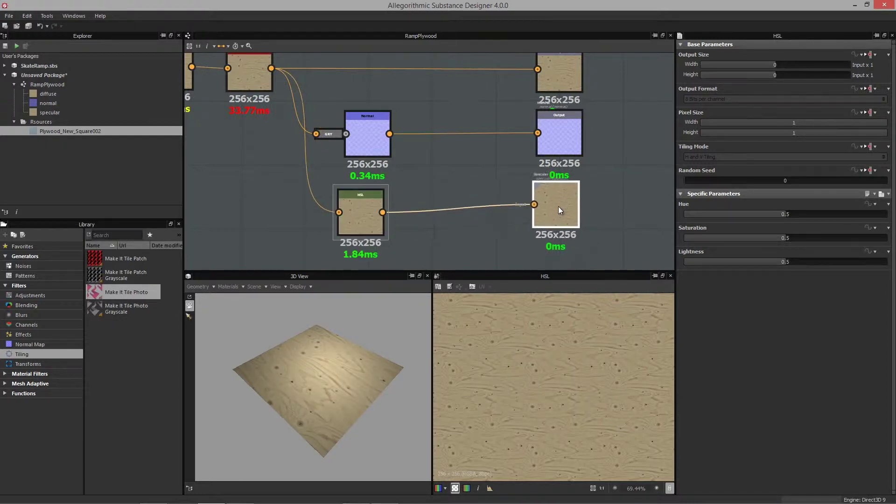
drag(287, 369, 304, 346)
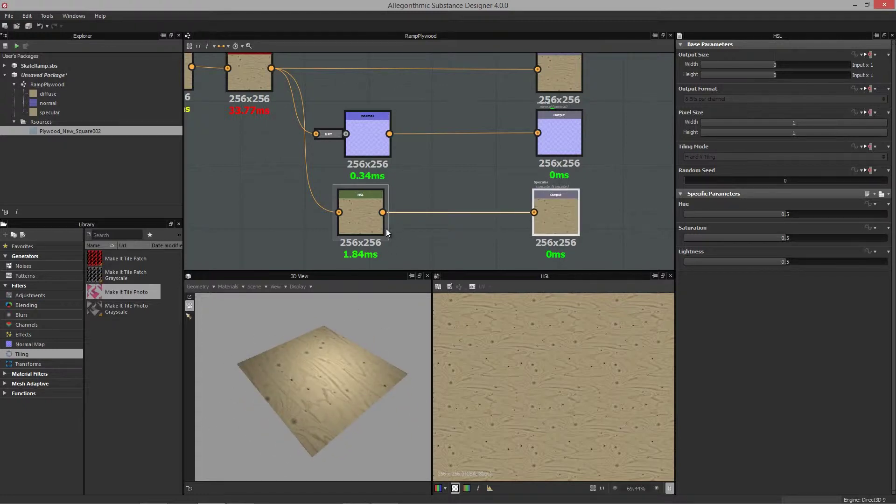
- Set the HSL node's Saturation to 0.4 and Lightness to 0.53
click(379, 223)
drag(786, 238, 735, 267)
scroll(474, 193, down, 3)
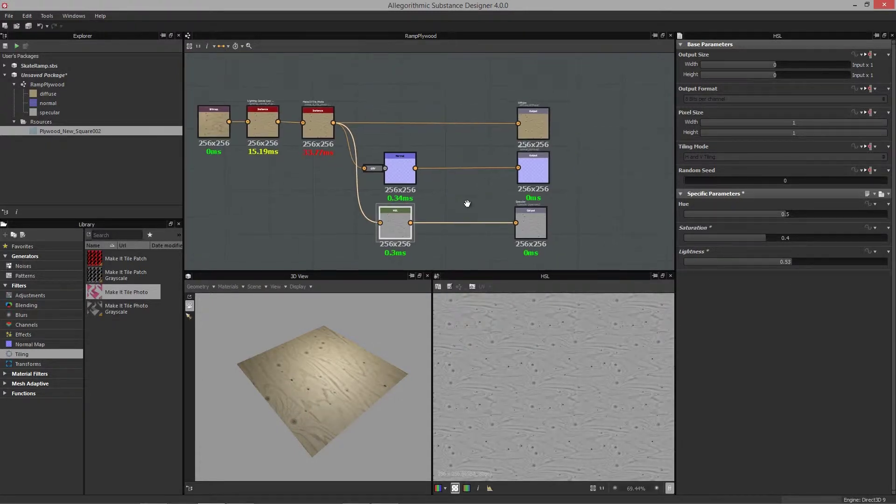
middle_drag(433, 192, 438, 211)
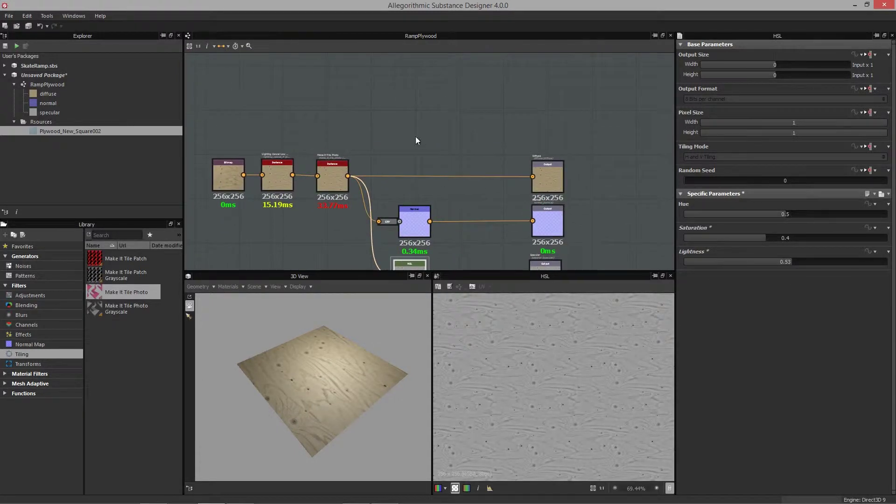
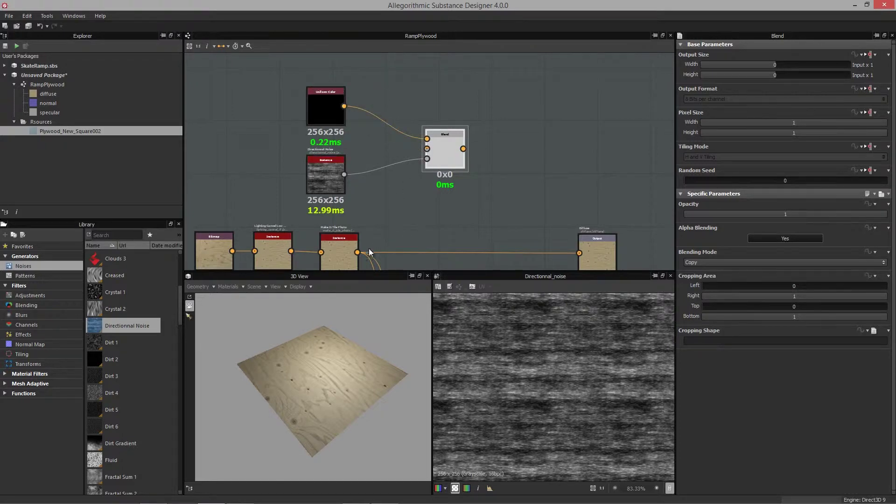
- Connect the Make It Tile Photo node to the Blend node's background input and preview the blend
drag(428, 149, 427, 149)
middle_drag(468, 194, 452, 198)
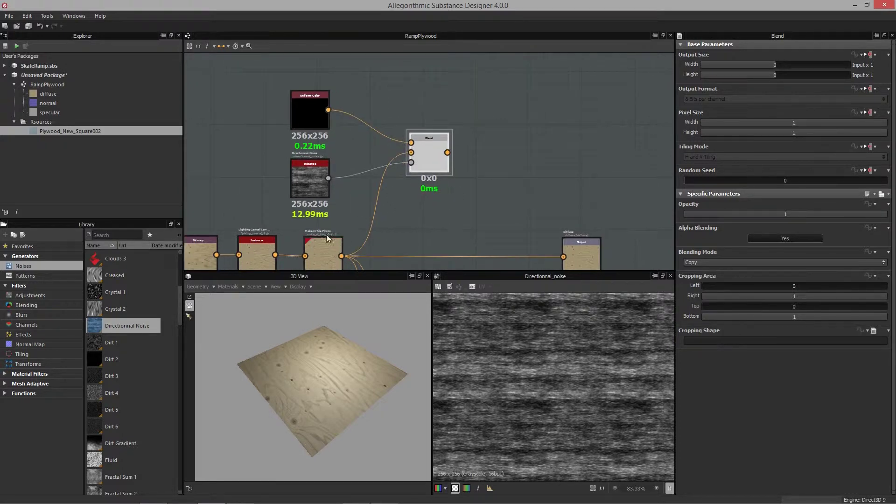
double_click(439, 158)
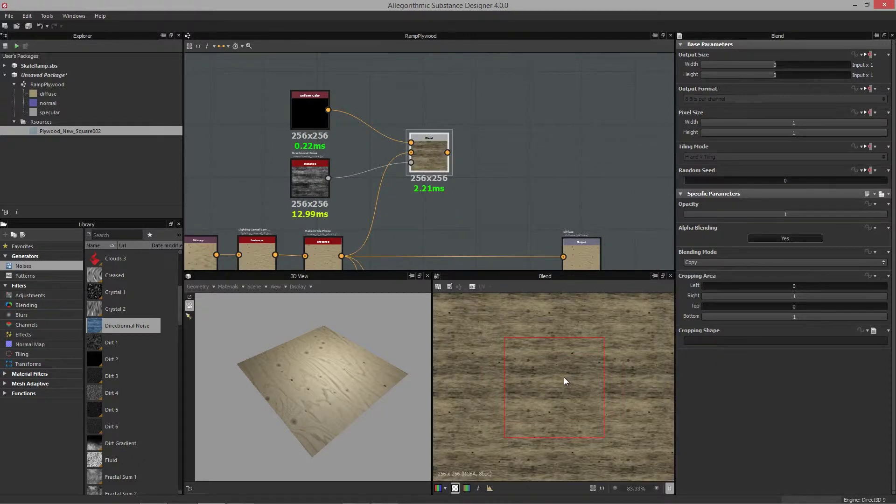
scroll(564, 378, up, 1)
scroll(564, 377, up, 1)
- Switch the 2D view from tiled display to a single tile of the blend
key(space)
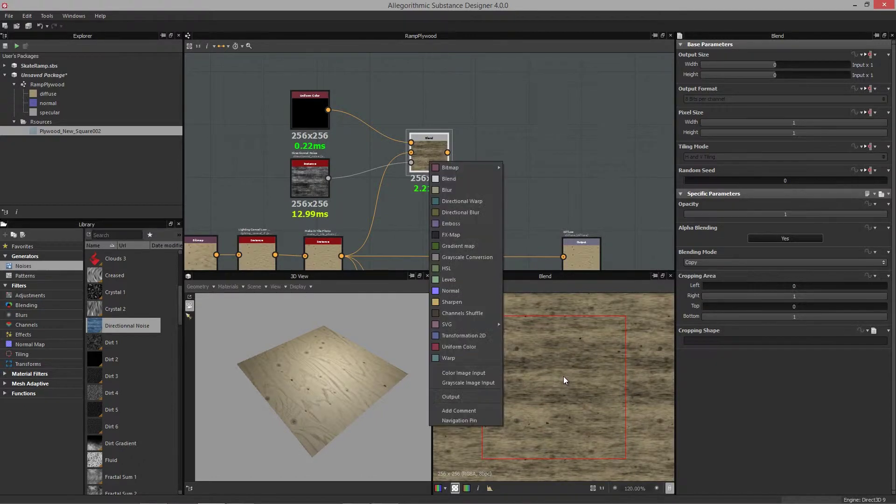
click(564, 377)
key(space)
scroll(561, 382, down, 1)
scroll(561, 383, up, 1)
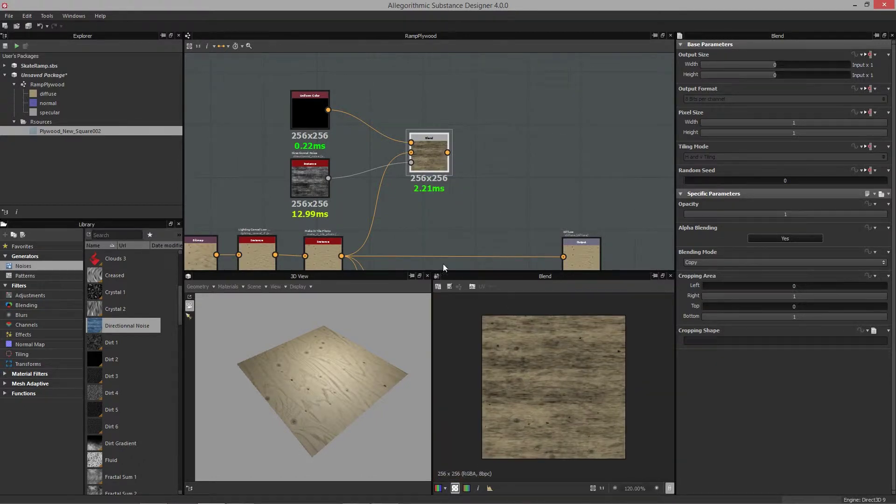
- Insert a Levels node between the Directional Noise and the Blend and adjust it to a high-contrast black-and-white mask
drag(302, 186, 277, 178)
right_click(277, 178)
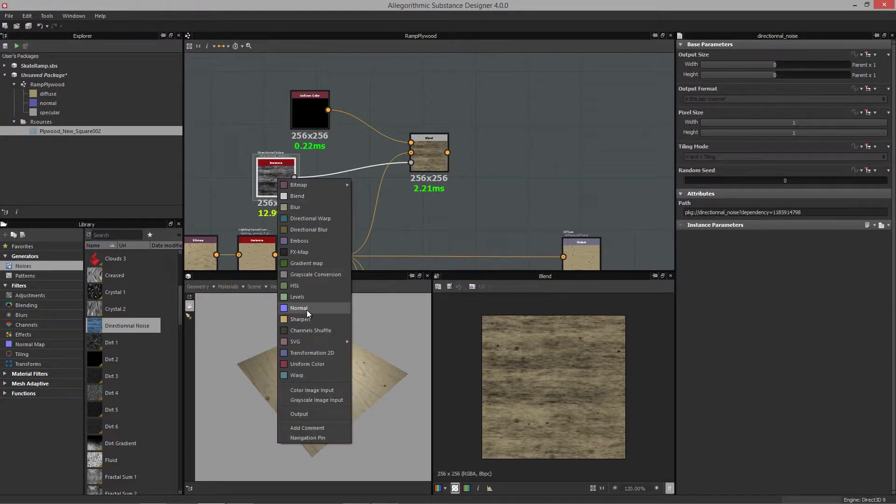
click(304, 296)
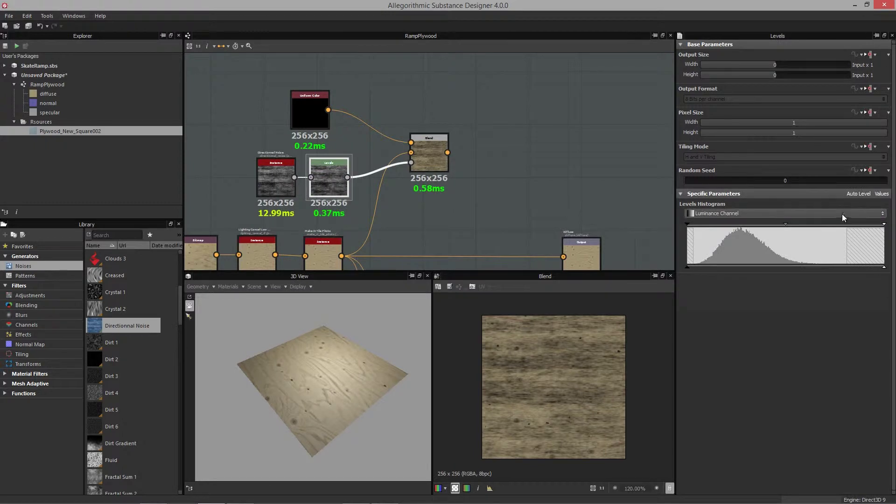
mouse_move(774, 229)
mouse_down()
mouse_move(710, 224)
mouse_move(755, 227)
mouse_up()
- Set the Uniform Color node's output color to orange-red, R 177, G 53, B 0
click(310, 112)
click(707, 238)
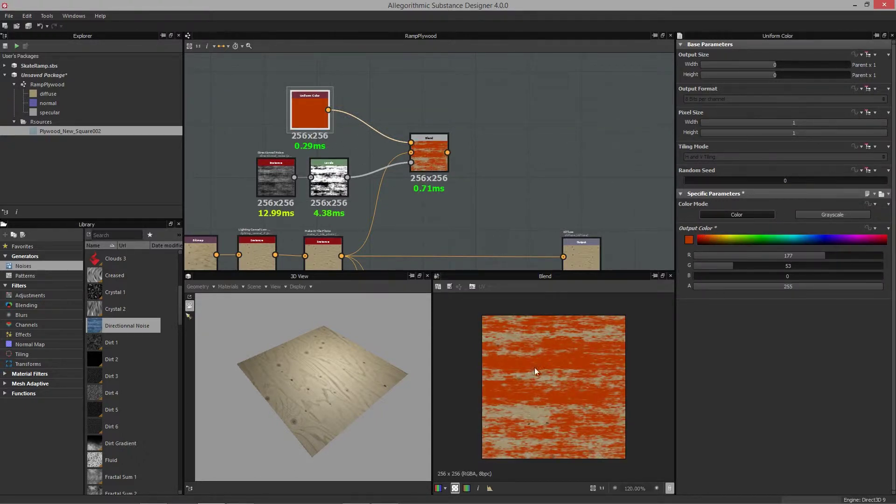
- Connect the Blend node to the Diffuse output and move the HSL and Specular output nodes lower in the graph
middle_drag(478, 186, 440, 135)
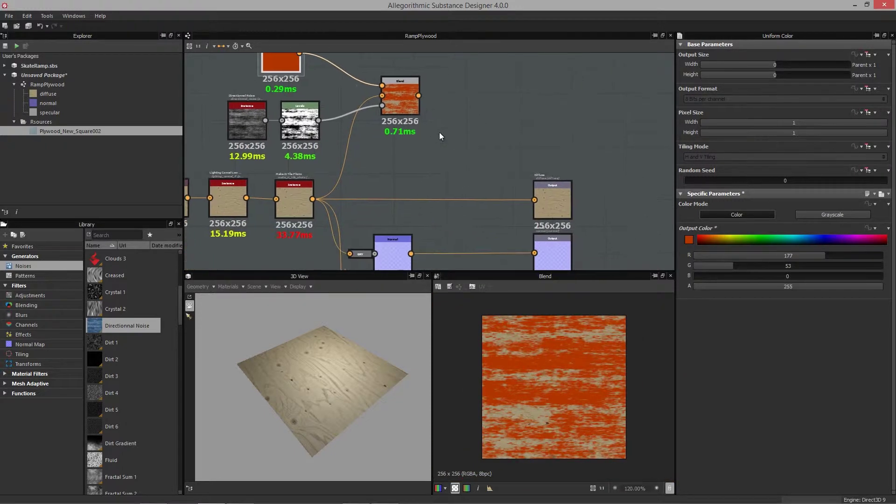
drag(418, 95, 535, 200)
middle_drag(453, 186, 455, 122)
scroll(415, 140, down, 1)
middle_drag(426, 182, 426, 129)
drag(334, 184, 561, 223)
drag(539, 193, 546, 239)
click(472, 173)
- Feed the Blend result into the HSL node, reposition the HSL and Specular output nodes, and preview the HSL result
middle_drag(458, 186, 459, 223)
middle_drag(421, 93, 418, 94)
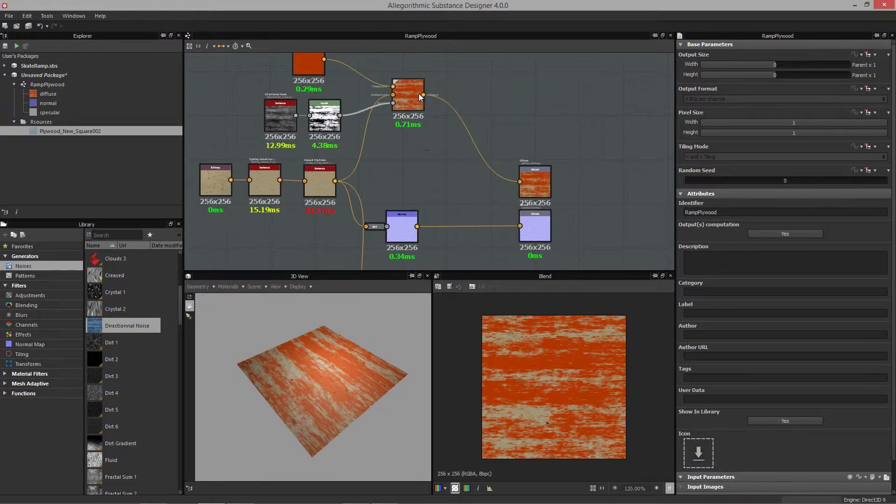
middle_drag(427, 179, 429, 85)
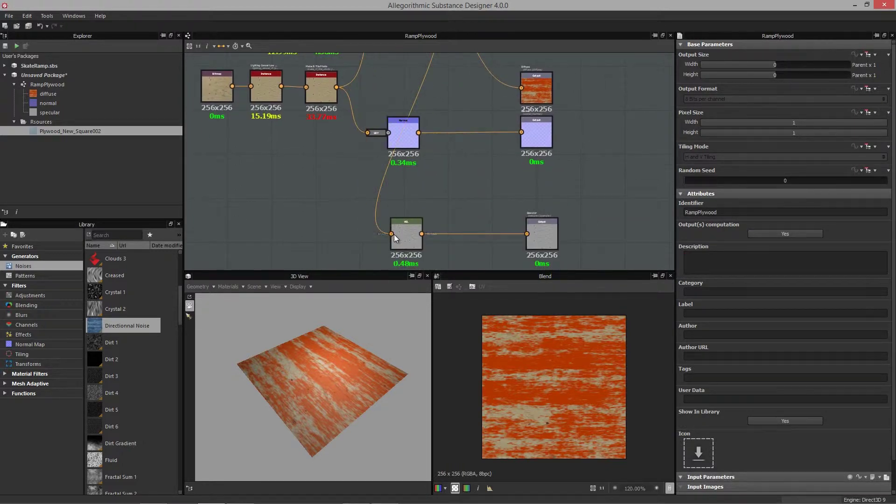
click(393, 234)
drag(393, 235, 475, 235)
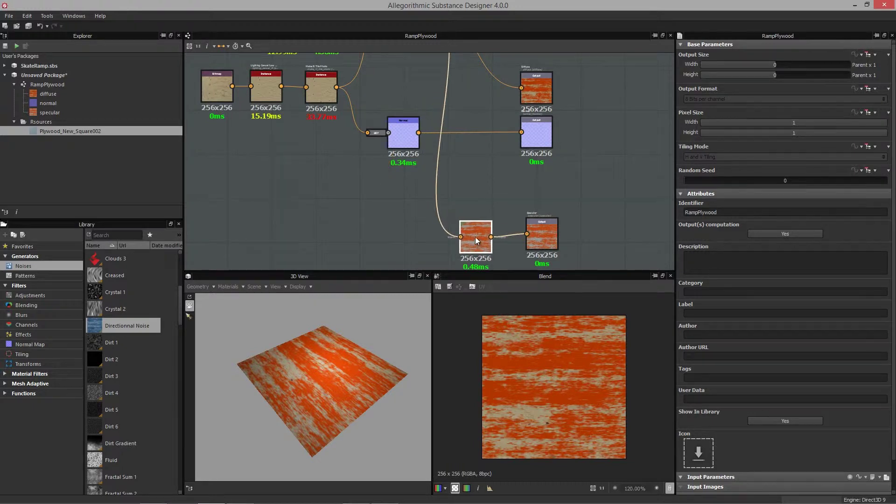
drag(546, 233, 553, 230)
drag(476, 240, 443, 241)
double_click(443, 241)
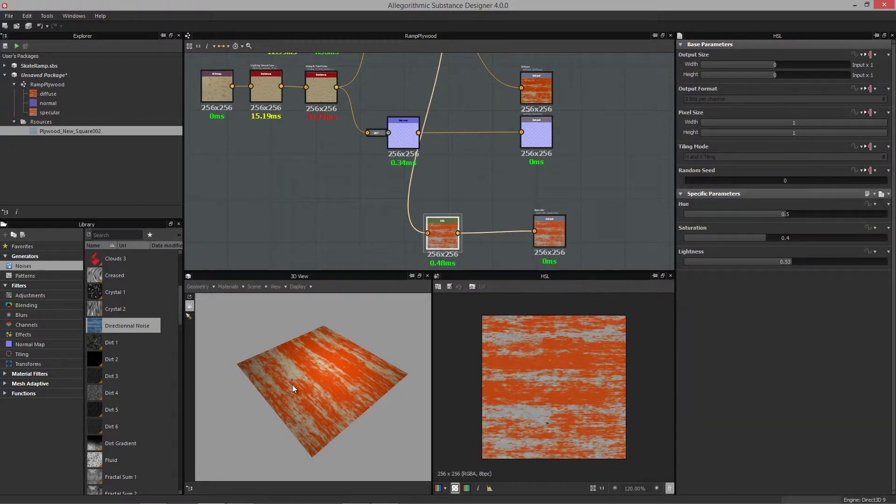
- Set the HSL node's Saturation to 0 and shift the node away from the Specular output to make room
middle_drag(444, 187, 433, 212)
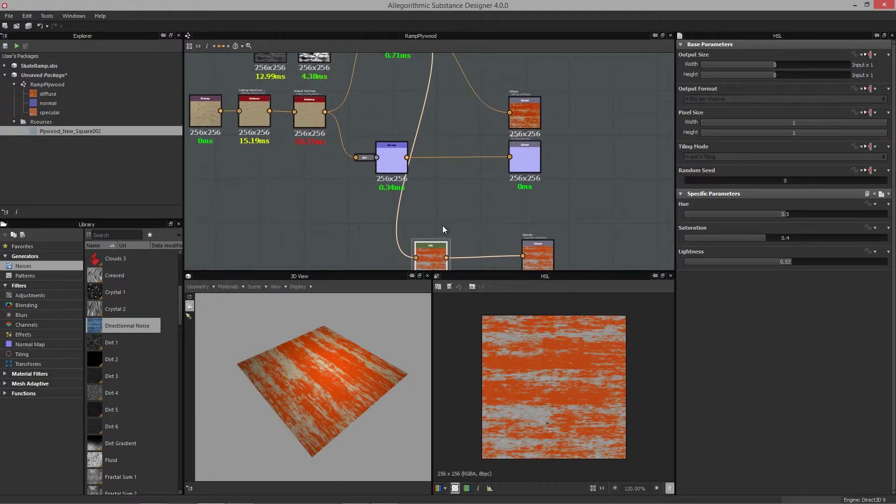
middle_drag(448, 221, 449, 192)
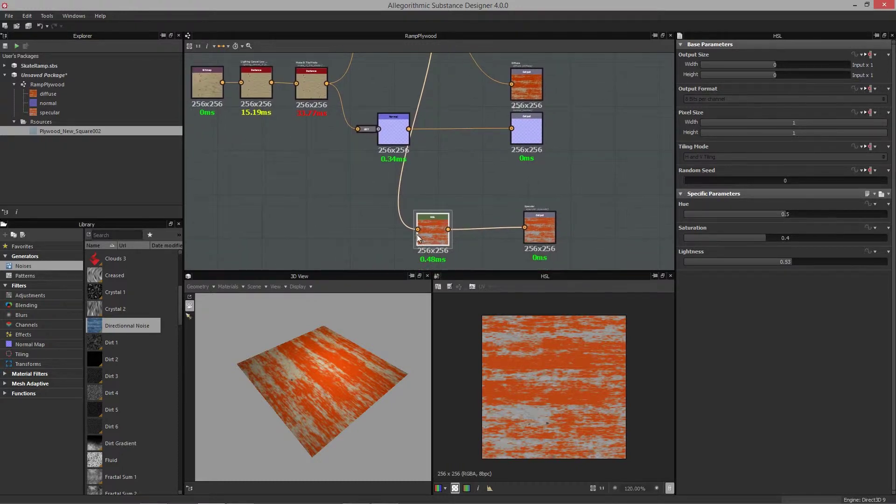
drag(312, 367, 374, 341)
drag(443, 238, 417, 237)
drag(764, 244, 660, 242)
drag(417, 241, 406, 240)
- Insert a Levels node between the HSL node and the Specular output and narrow its input black and white points for strong contrast
key(space)
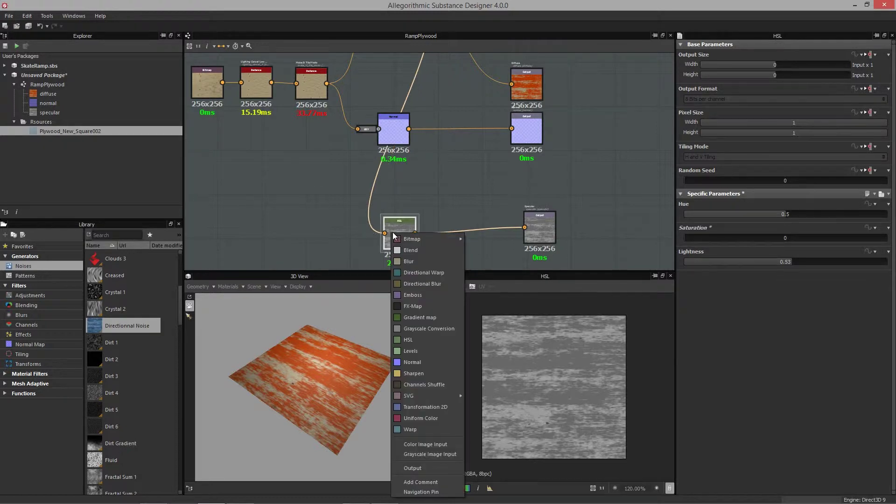
click(442, 352)
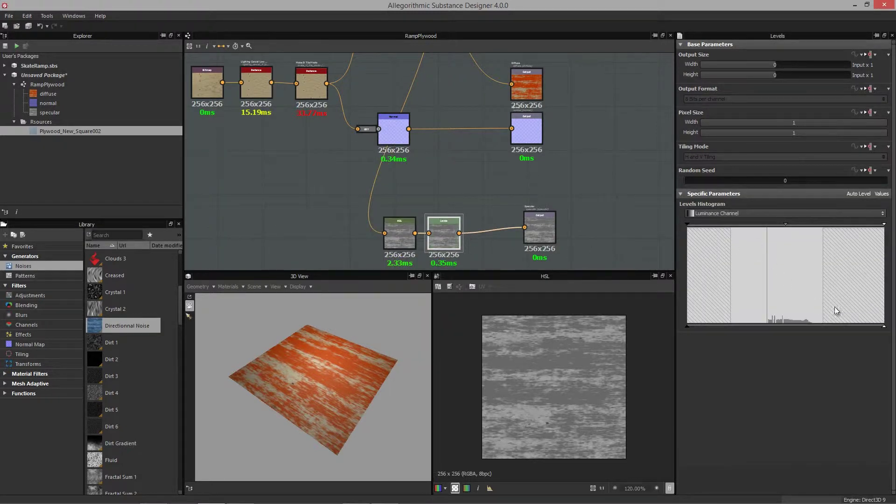
drag(884, 329, 625, 316)
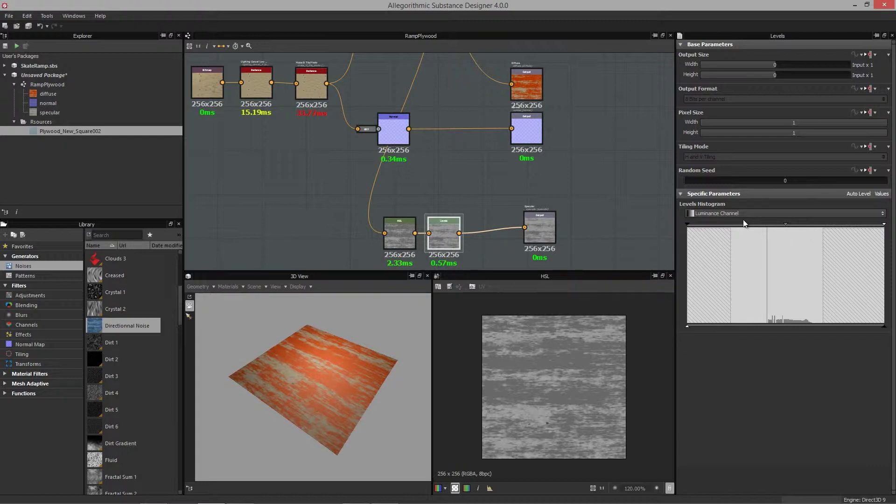
drag(688, 226, 780, 226)
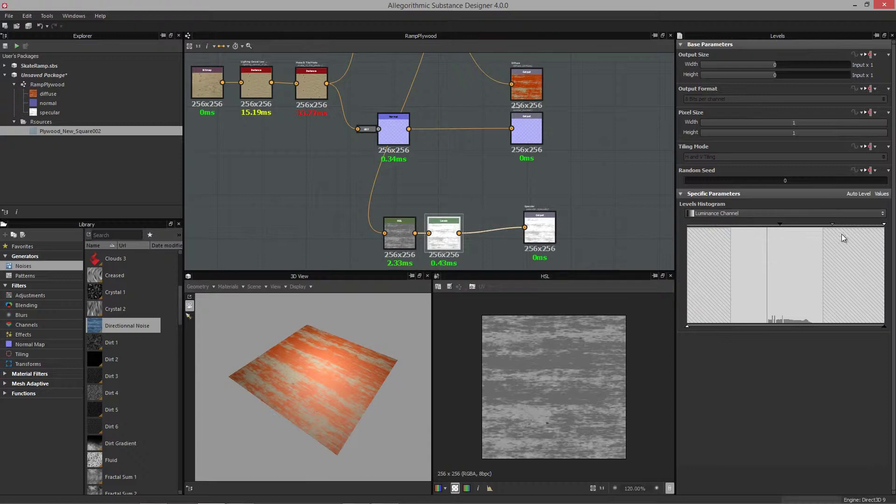
drag(883, 225, 804, 225)
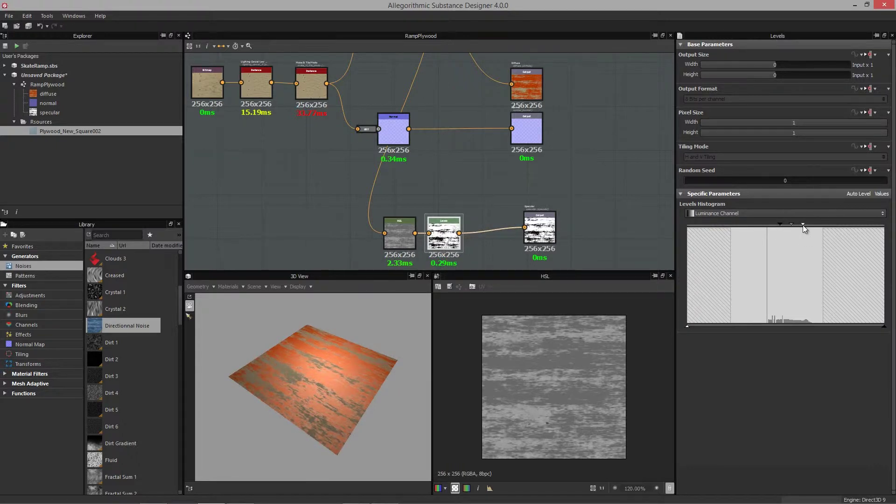
- Inspect the plane's highlights in the 3D preview and readjust the specular Levels node's input range to refine the shine
drag(334, 367, 296, 368)
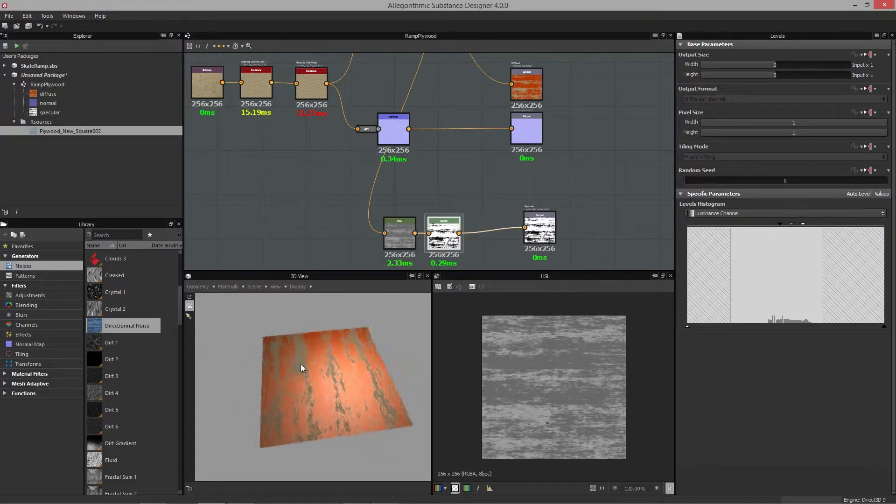
right_drag(295, 368, 371, 380)
drag(373, 384, 341, 372)
drag(810, 225, 769, 226)
- Add a second Normal node fed by the noise Levels node and arrange it above the existing plywood Normal node
scroll(444, 154, down, 2)
middle_drag(469, 164, 468, 222)
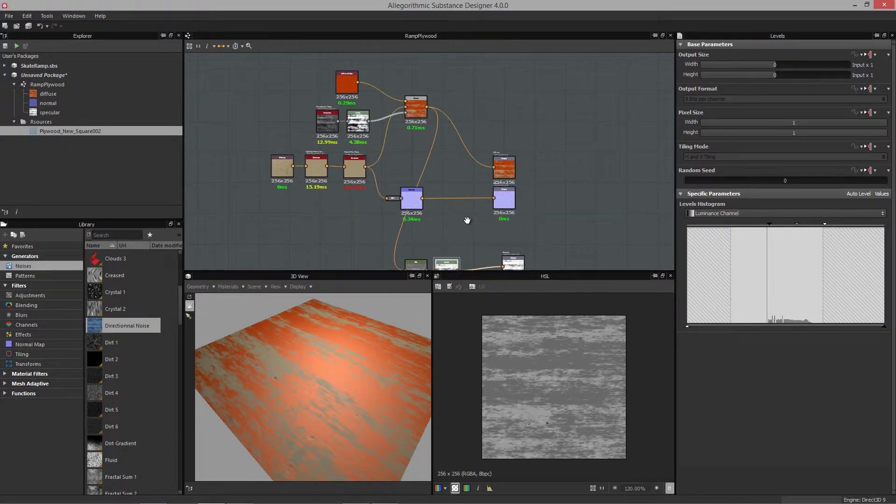
scroll(462, 210, up, 1)
right_click(429, 144)
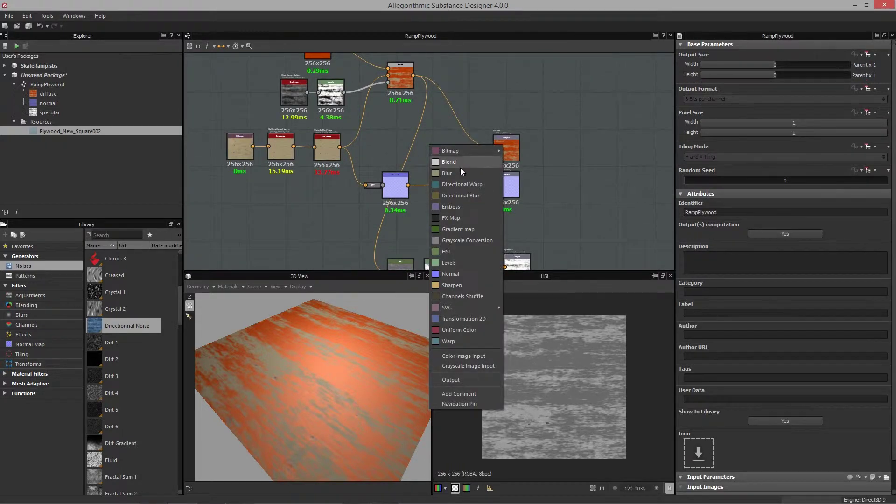
click(460, 276)
drag(344, 93, 412, 143)
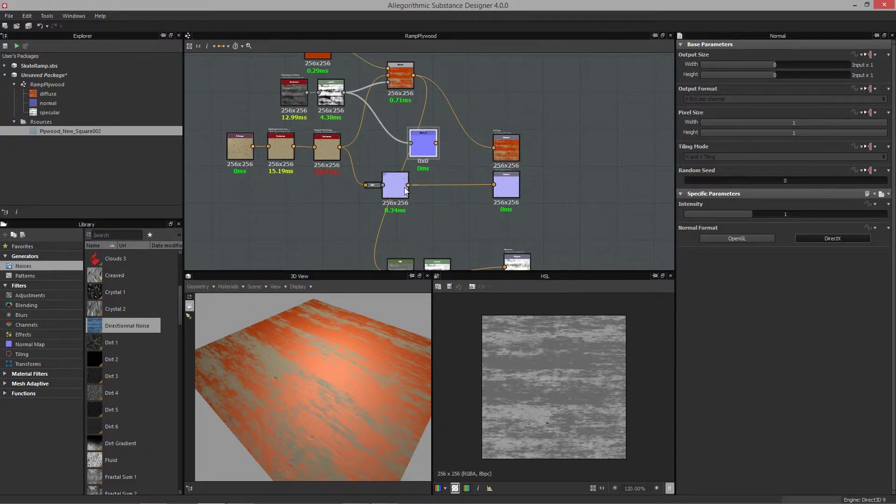
drag(399, 190, 414, 202)
drag(422, 144, 417, 159)
middle_drag(460, 168, 453, 164)
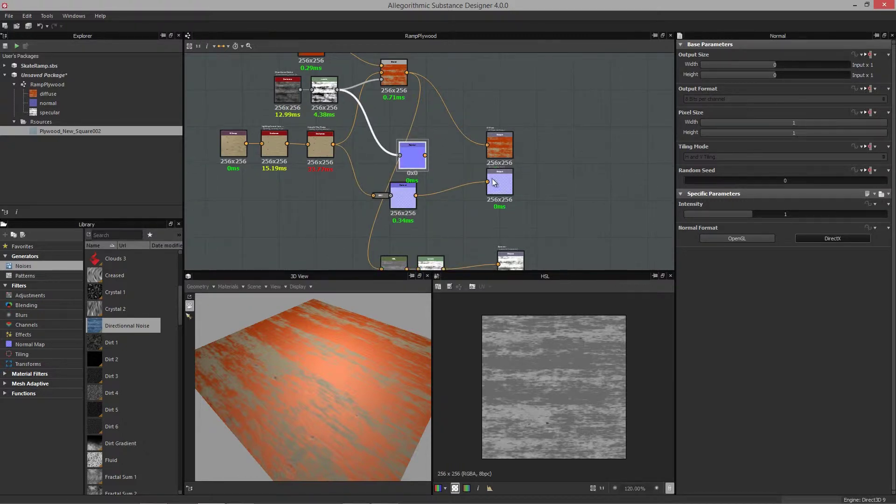
- Add a Blend node combining the paint and plywood Normal nodes, masked by the noise Levels node, and space out both Normal nodes
scroll(492, 179, up, 1)
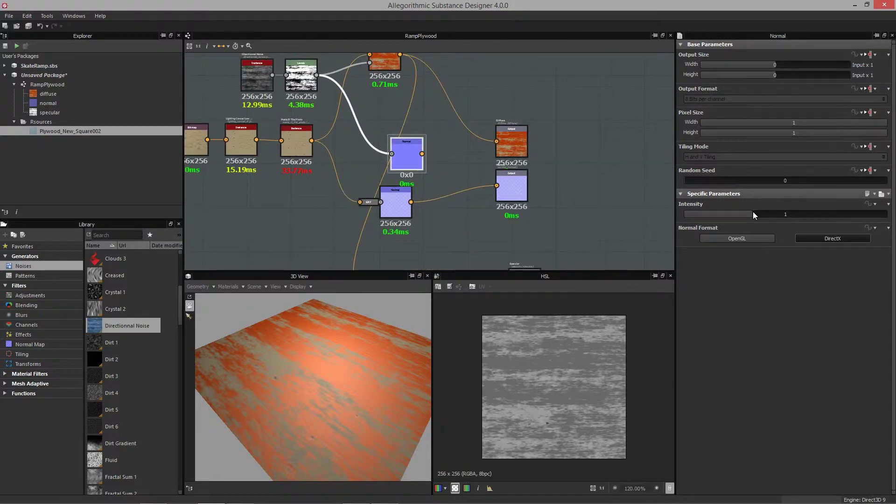
scroll(430, 156, up, 1)
click(442, 157)
right_click(441, 157)
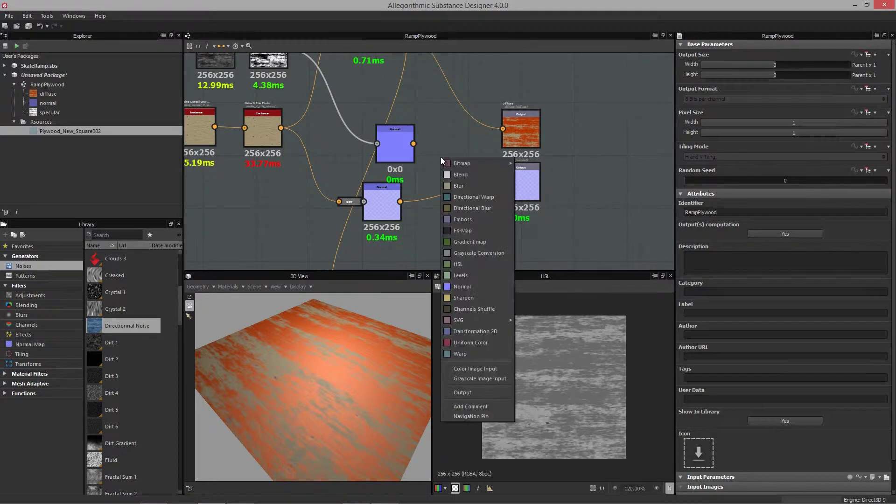
click(458, 175)
middle_drag(292, 54, 302, 91)
drag(297, 88, 458, 198)
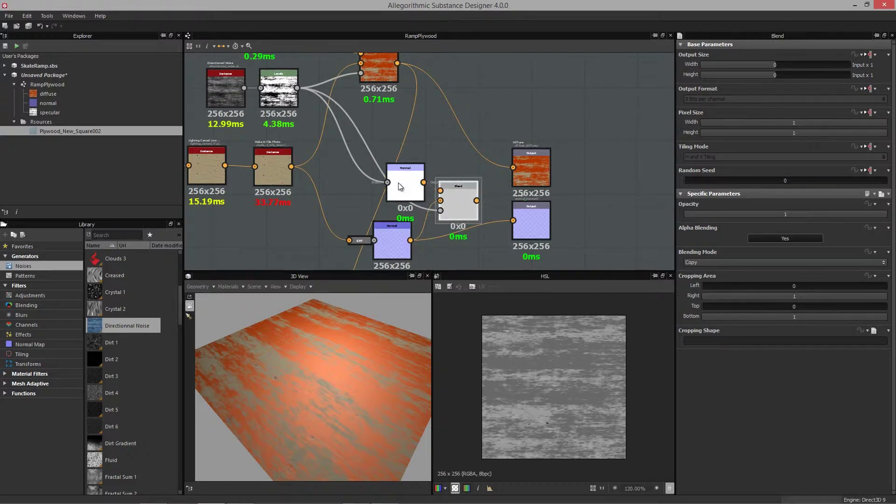
drag(398, 184, 354, 177)
drag(390, 239, 348, 235)
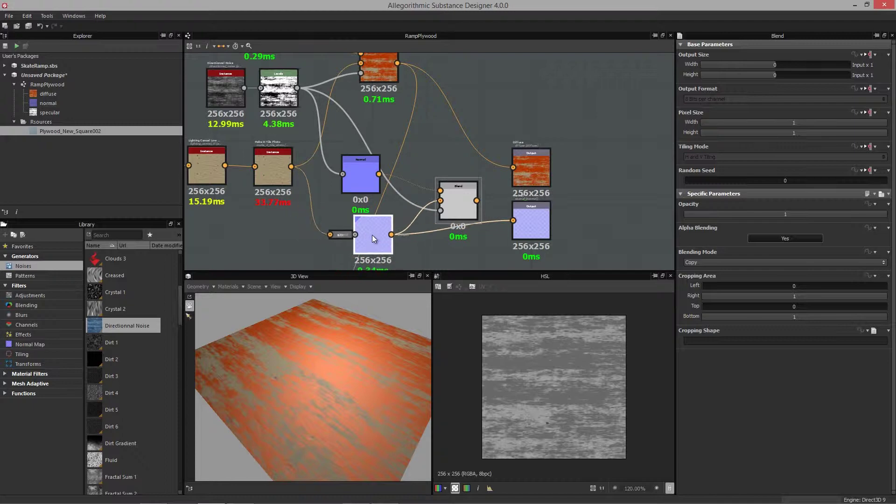
- Preview the new normal Blend, connect it to the Normal output, and align the node with that output
double_click(459, 203)
middle_drag(491, 238, 460, 211)
drag(443, 166, 479, 187)
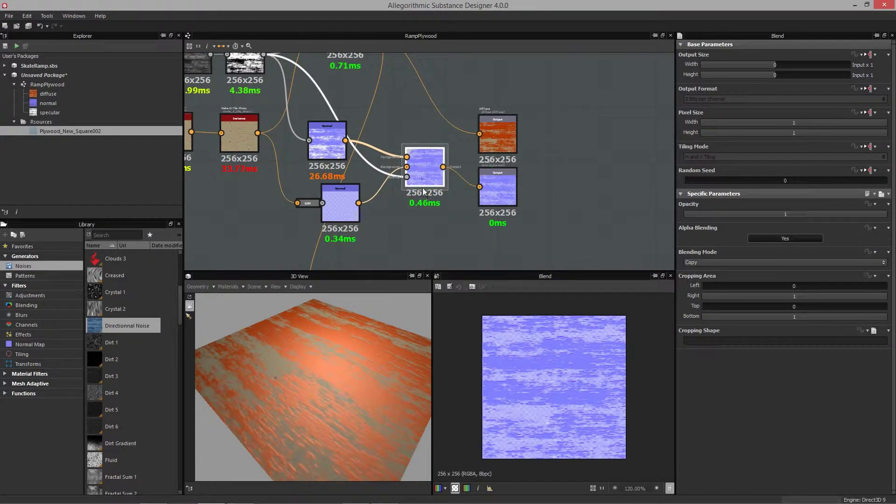
drag(422, 178, 426, 197)
drag(374, 307, 327, 355)
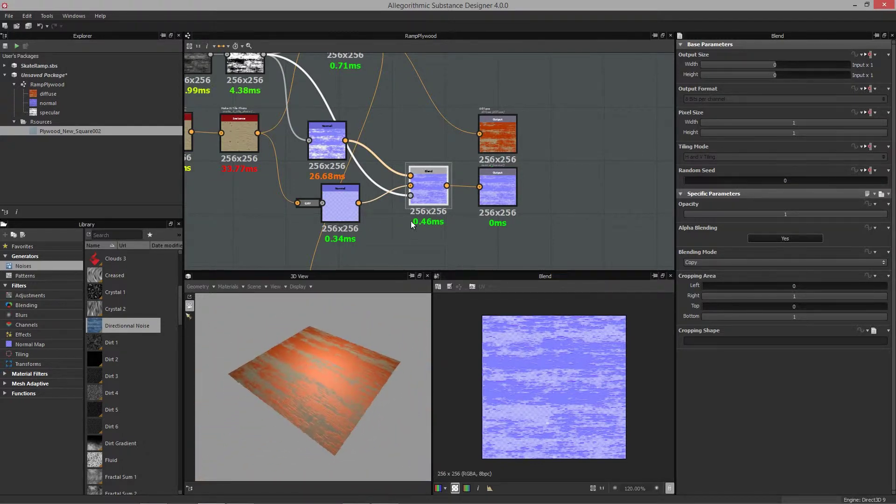
- Expose the Uniform Color node's Output Color as a new graph input named PaintColor
scroll(444, 221, down, 3)
middle_drag(539, 182, 537, 161)
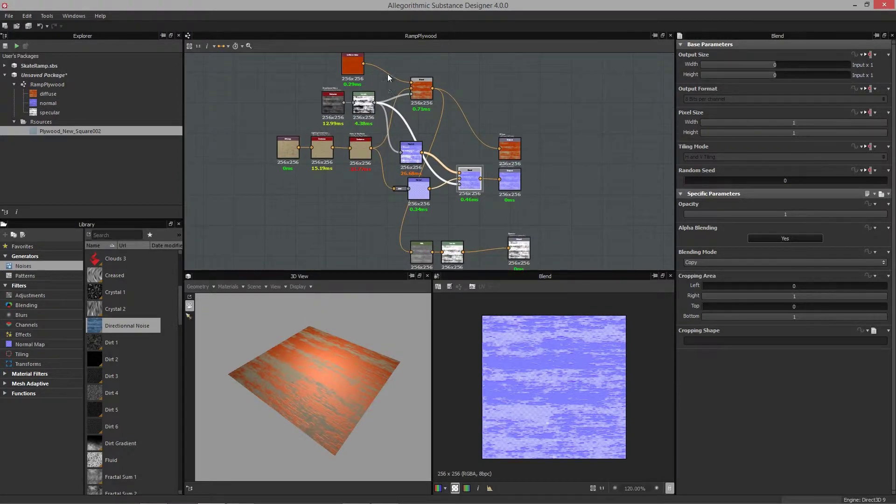
middle_drag(379, 86, 381, 145)
scroll(382, 143, up, 3)
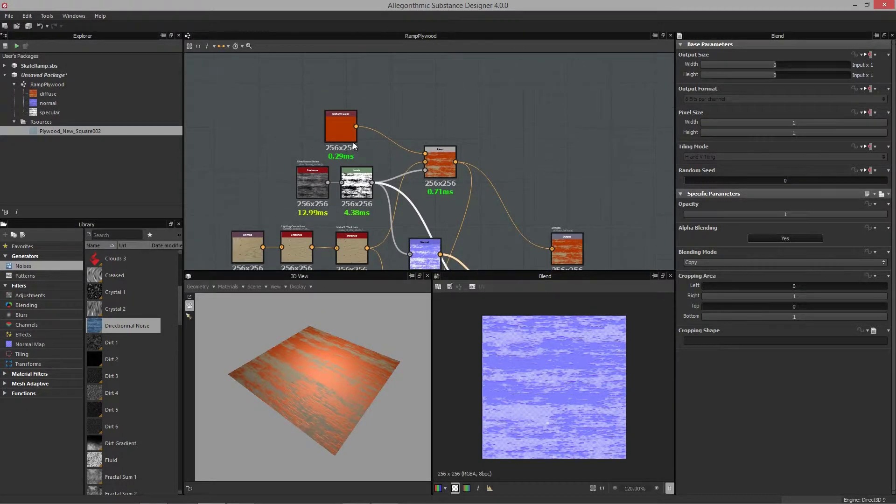
click(340, 121)
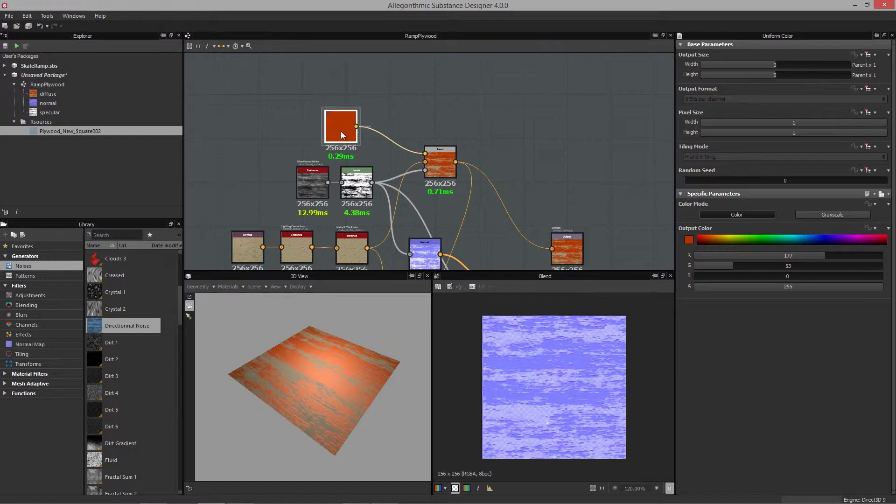
click(870, 228)
click(858, 290)
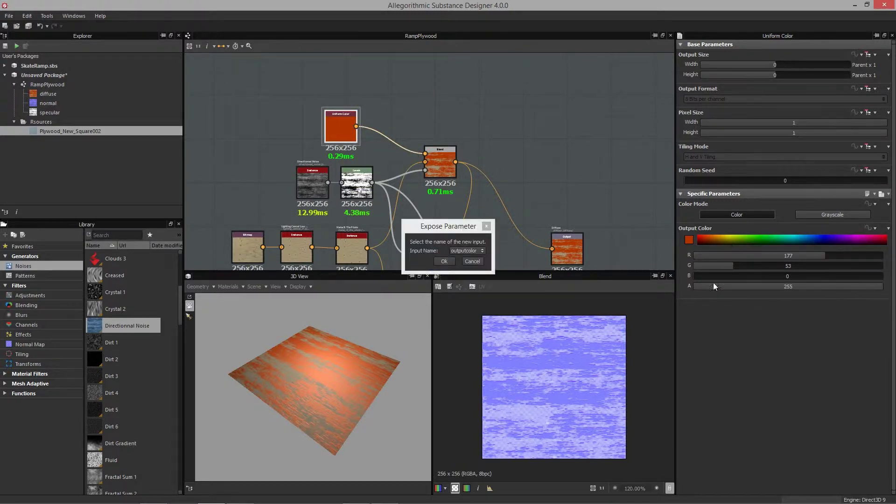
click(466, 250)
click(465, 260)
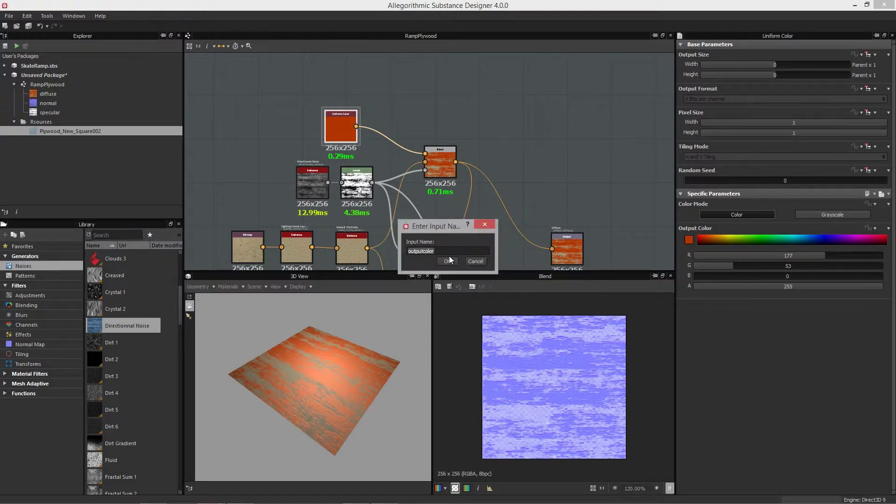
text(PaintColor)
key(Return)
click(446, 261)
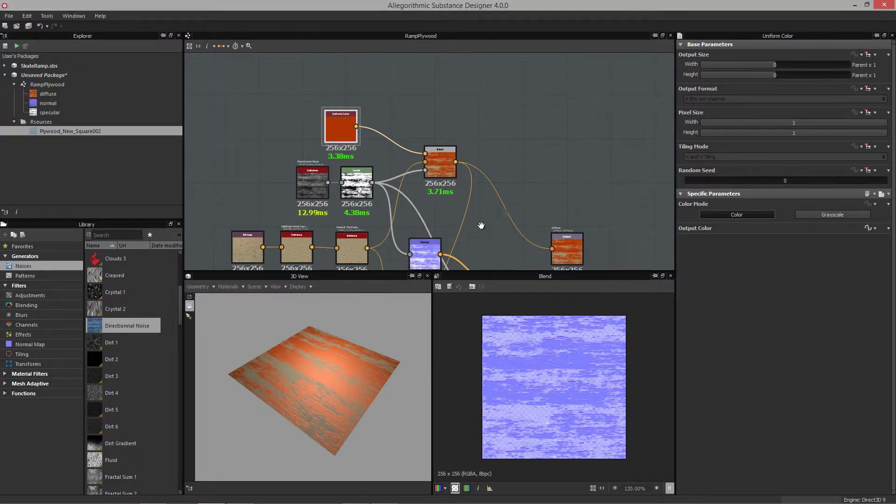
- Move the plywood and paint Normal nodes farther away from the normal Blend node
middle_drag(481, 224, 456, 136)
drag(405, 210, 376, 210)
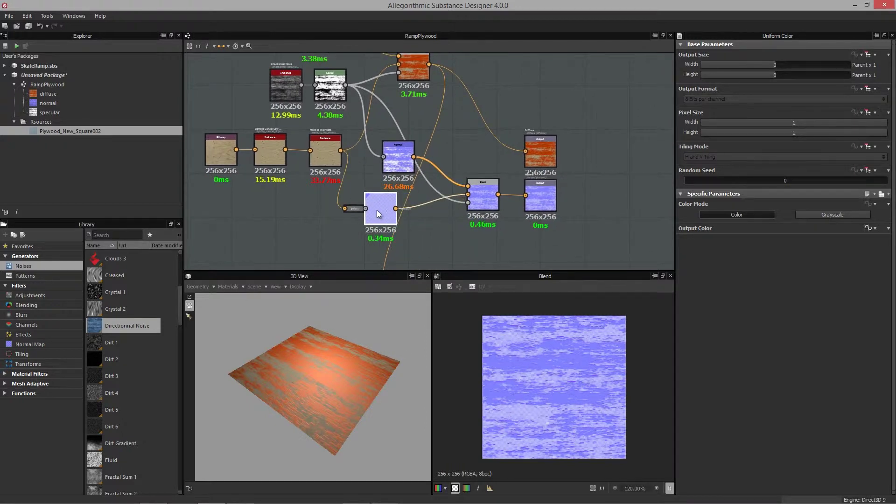
drag(395, 161, 382, 161)
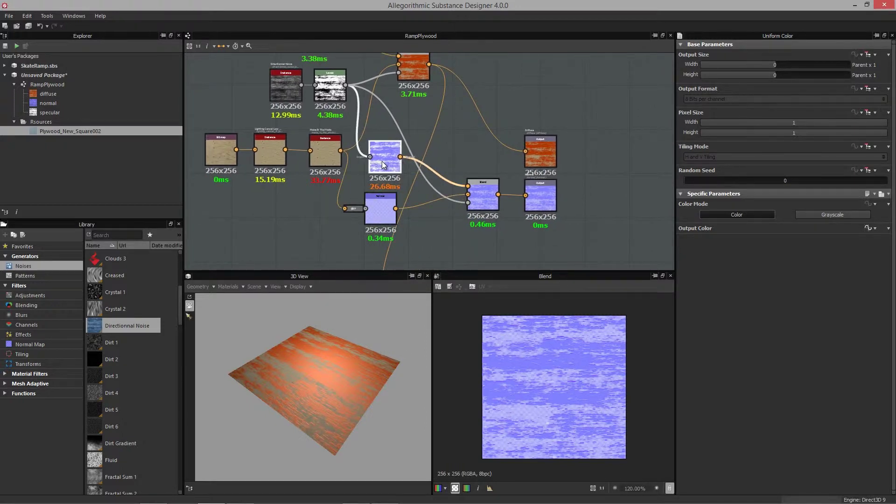
- Expose the paint Normal node's Intensity as a new graph input named PaintNormalINtensity
click(876, 204)
click(854, 276)
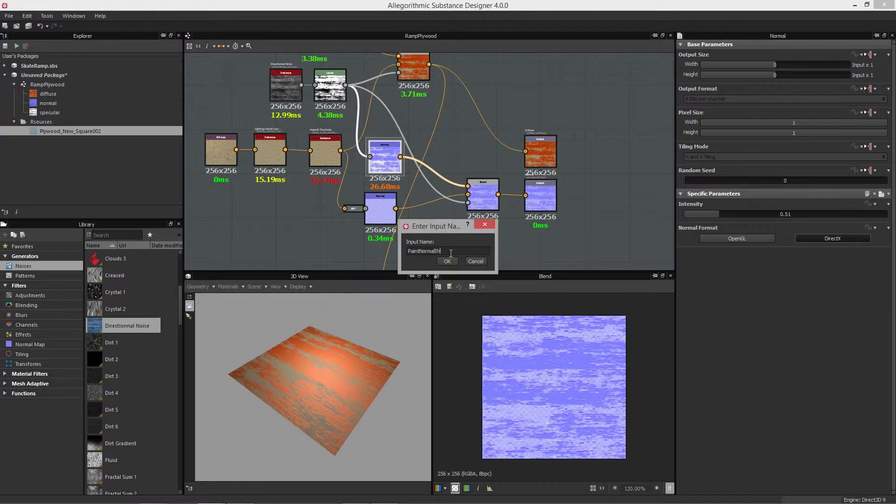
text(y)
key(Return)
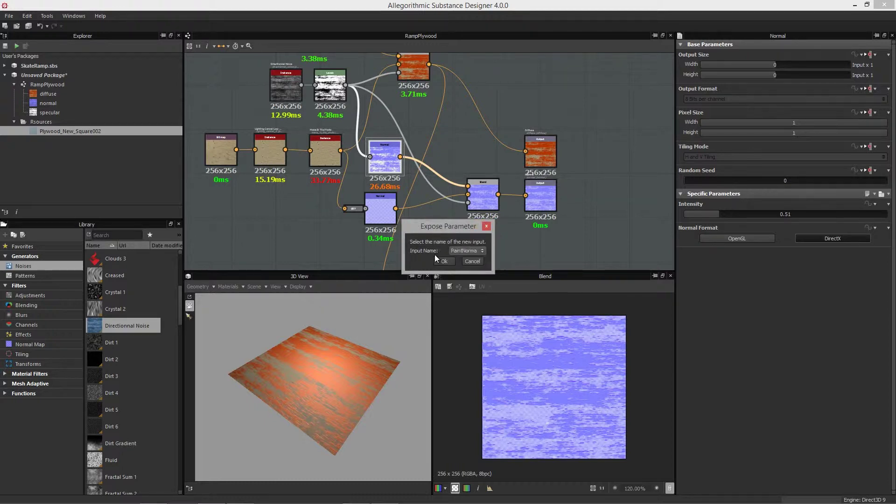
click(441, 263)
- Adjust the noise Levels node's input black point to about 0.11 to reduce the worn areas in the paint
middle_drag(459, 144, 472, 194)
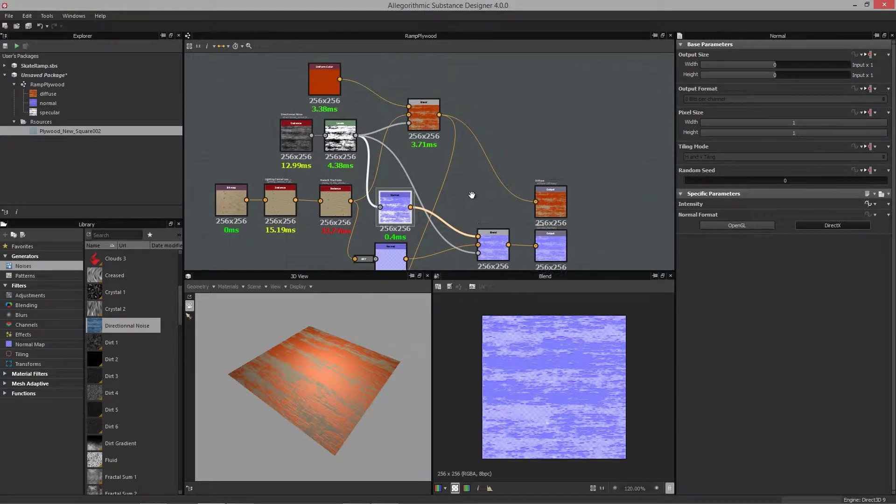
click(341, 137)
mouse_move(715, 222)
mouse_down()
mouse_move(693, 226)
mouse_move(742, 229)
mouse_move(696, 228)
mouse_move(737, 229)
mouse_move(696, 228)
mouse_move(710, 227)
mouse_up()
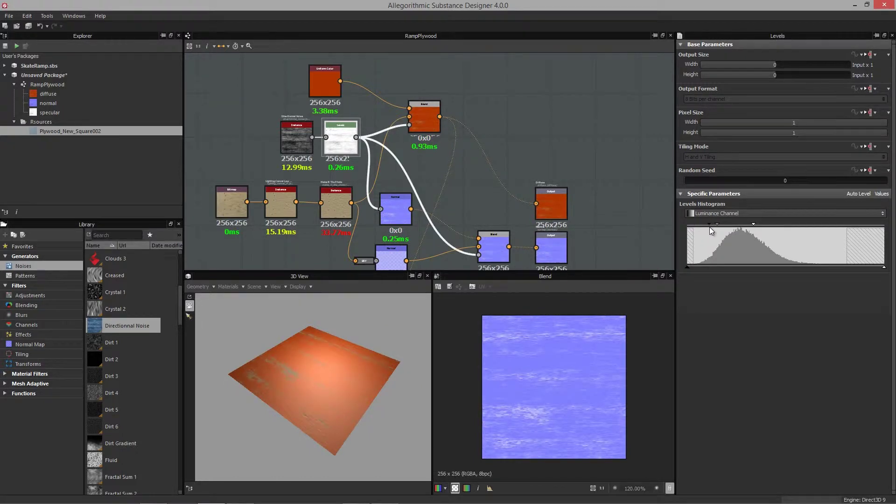
- Show the noise Levels node's numeric values and expose Level In Low as a new graph input named PaintDamage
click(883, 194)
click(871, 205)
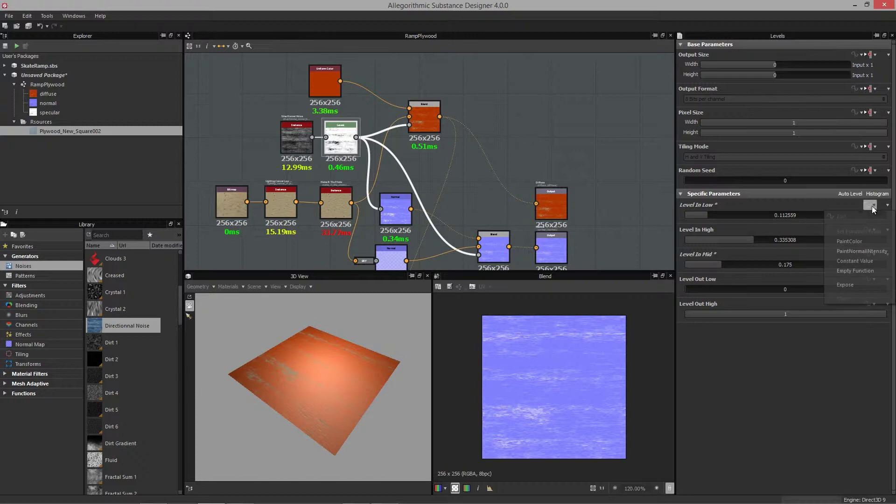
click(845, 284)
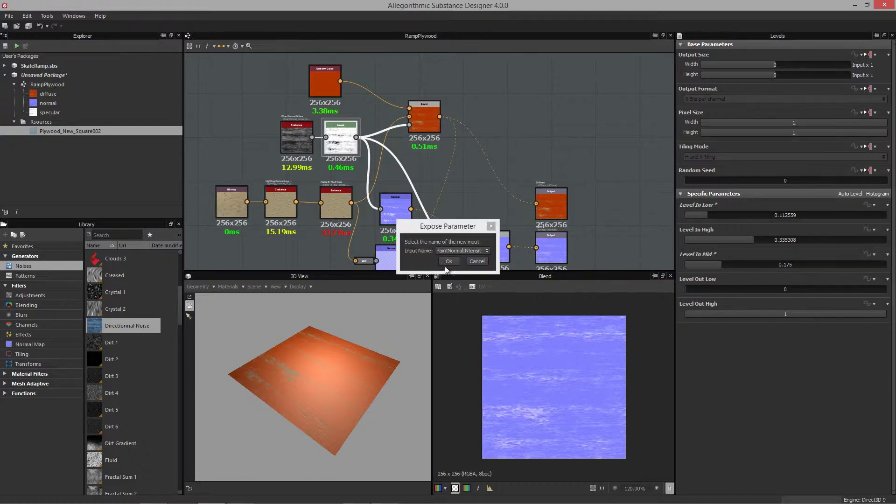
click(453, 251)
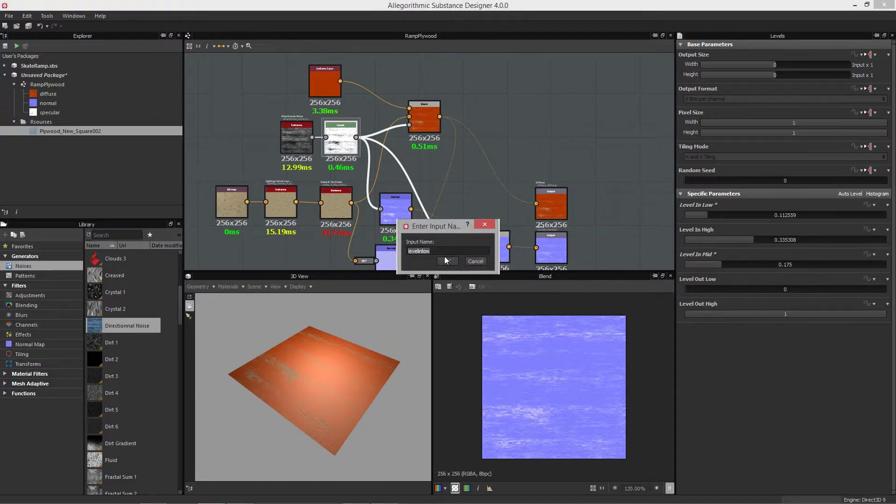
text(Paint)
click(446, 260)
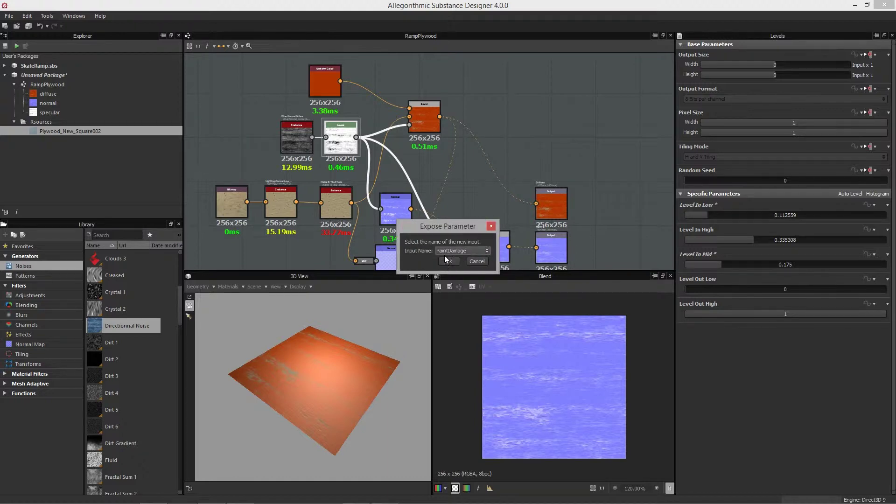
click(447, 260)
- Save the package as VideoRamp.sbs in the ProceduralRamp folder
middle_drag(465, 214, 481, 155)
scroll(481, 157, down, 3)
middle_drag(568, 203, 553, 197)
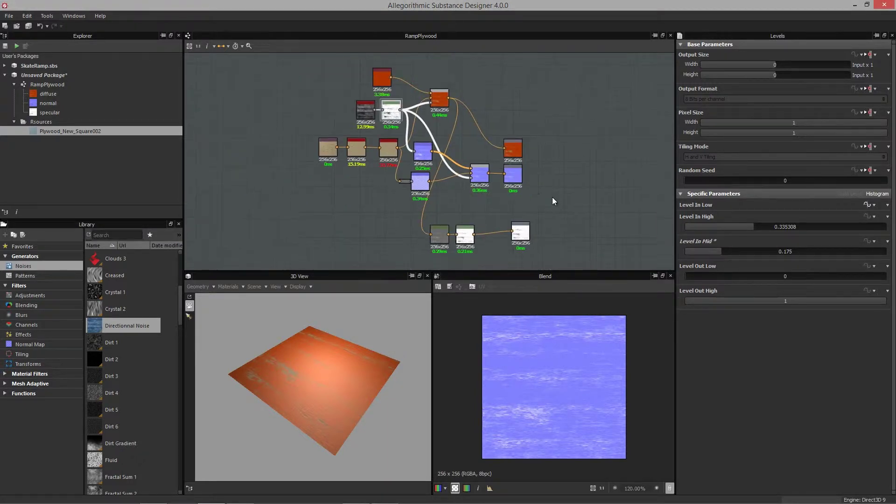
key(ctrl+s)
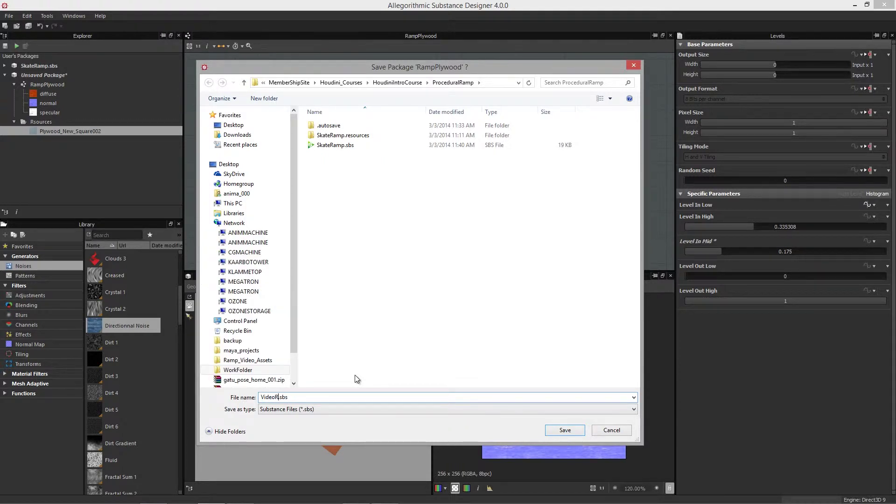
click(565, 430)
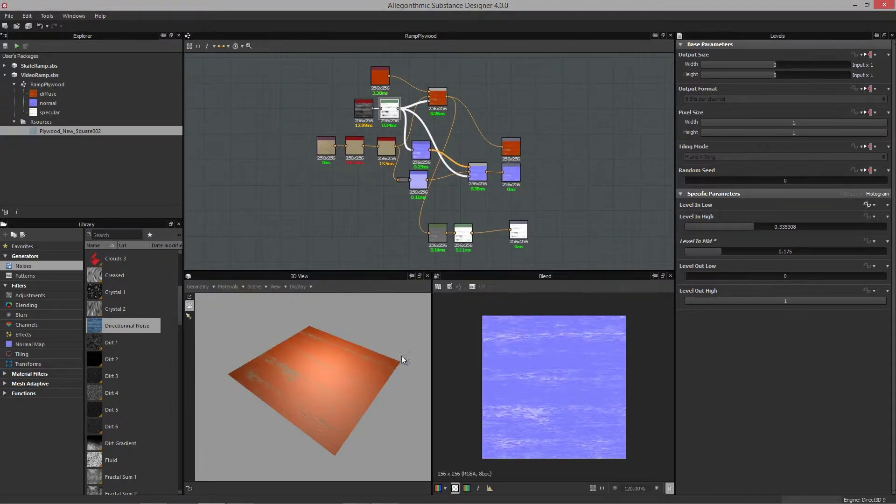
- Set the maximum of the graph's PaintDamage input parameter to 0.31 and save the package
click(576, 205)
scroll(761, 439, down, 3)
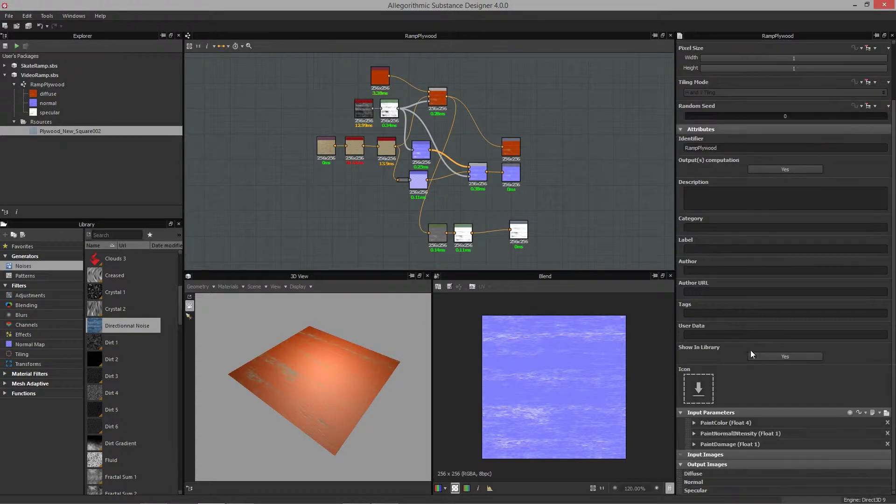
click(695, 444)
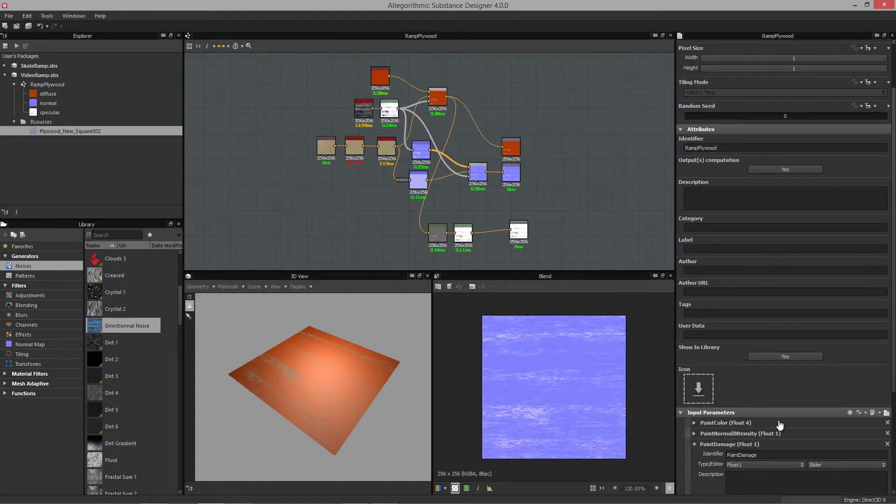
scroll(756, 420, down, 3)
drag(887, 403, 777, 405)
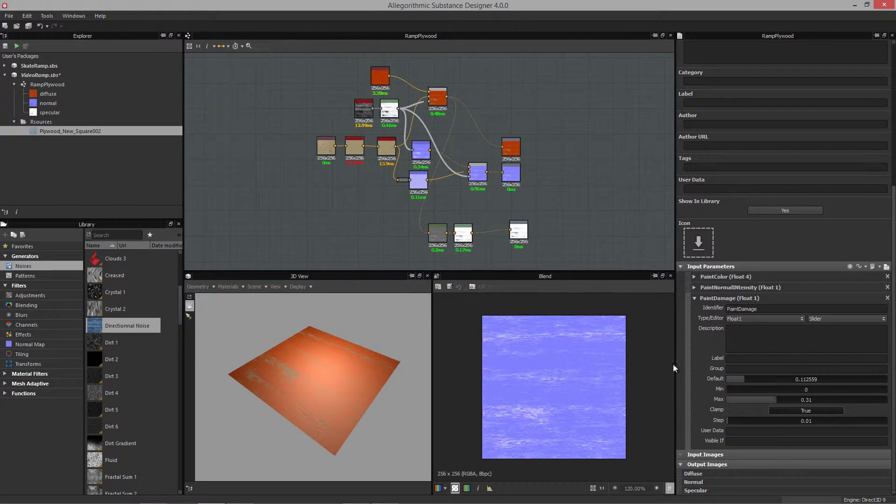
middle_drag(572, 194, 553, 193)
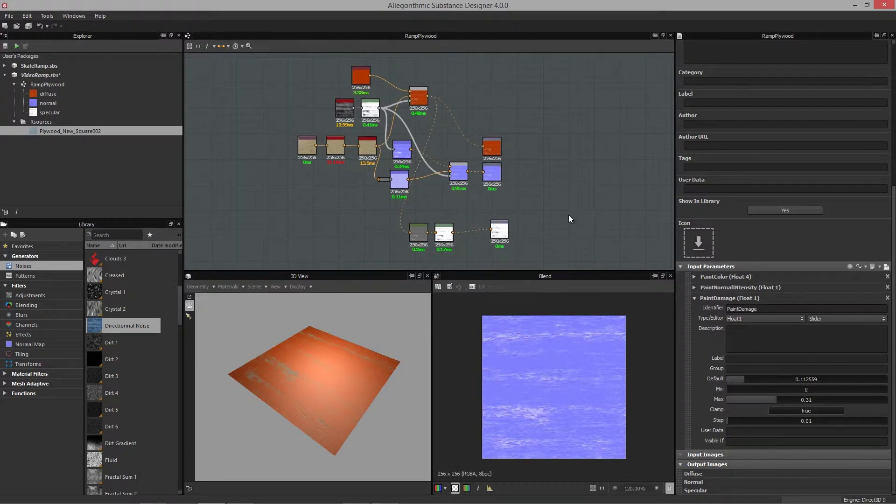
click(695, 298)
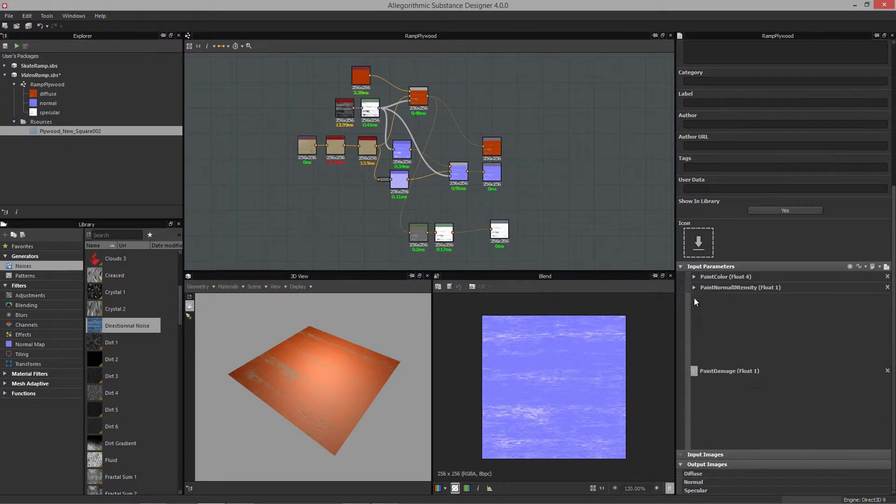
middle_drag(537, 208, 529, 192)
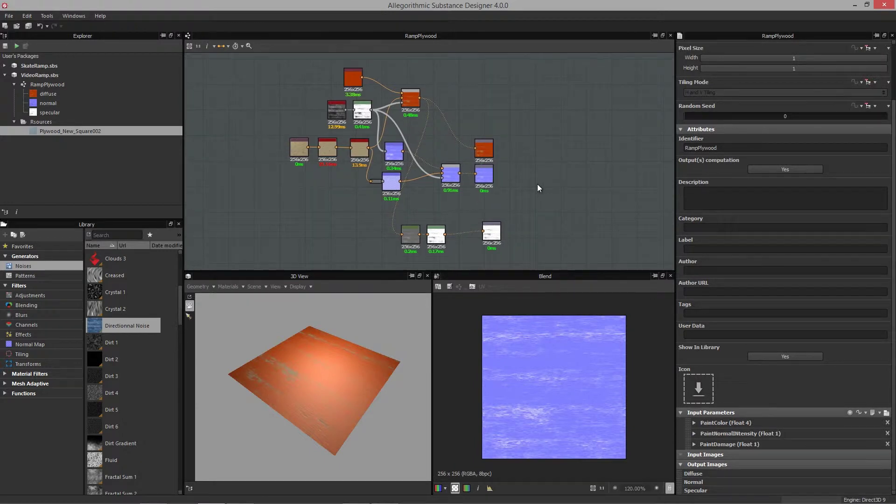
- Create a new graph named OutlineColor in the VideoRamp package with its size relative to parent
click(14, 122)
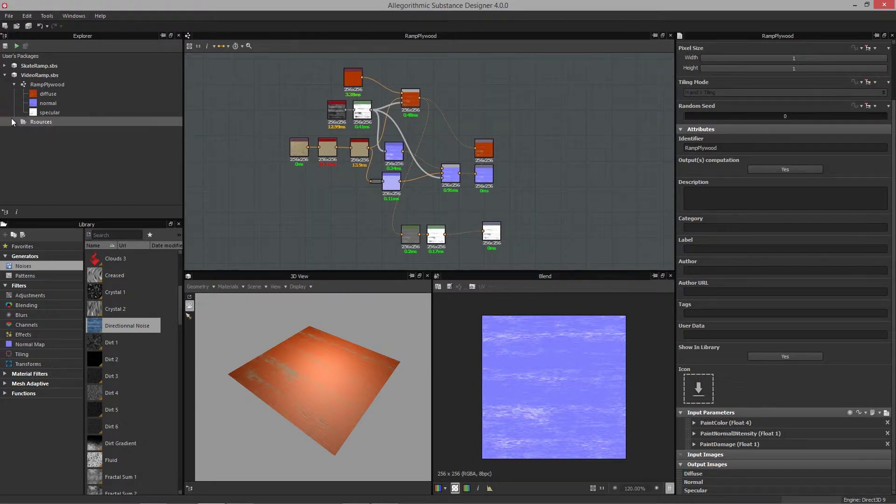
click(14, 85)
right_click(35, 74)
mouse_move(79, 81)
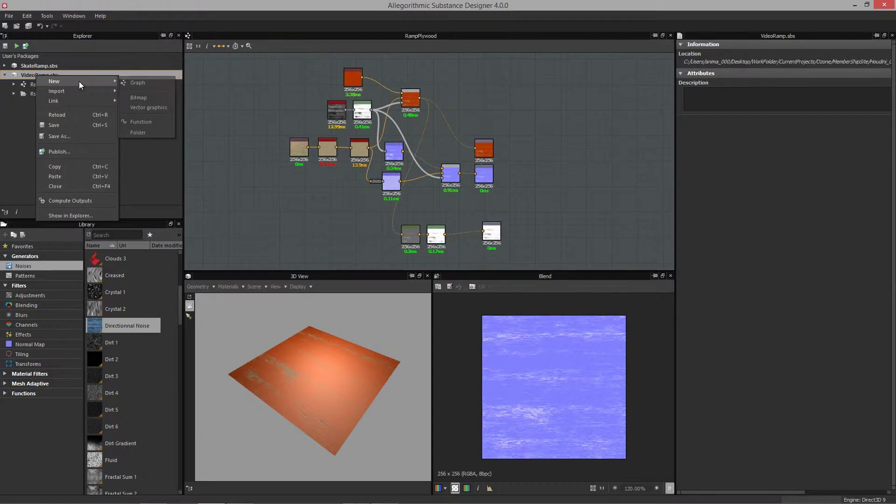
click(157, 83)
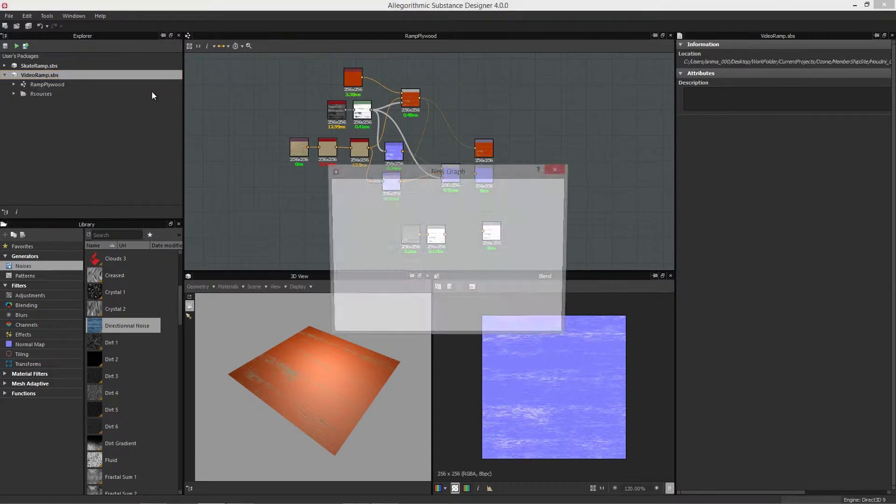
text(OutlineColo)
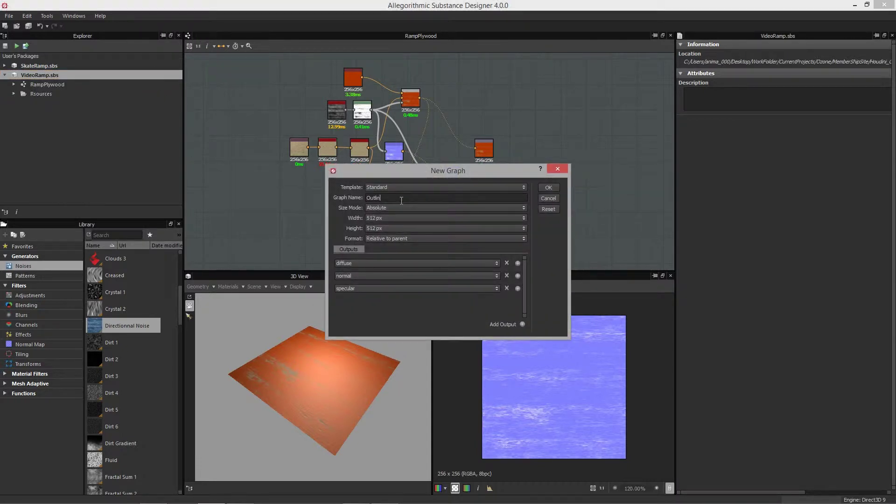
click(399, 208)
click(397, 218)
click(548, 188)
- Add a Uniform Color node set to RGB 255, 59, 0 and connect it to the Diffuse output
scroll(526, 192, down, 2)
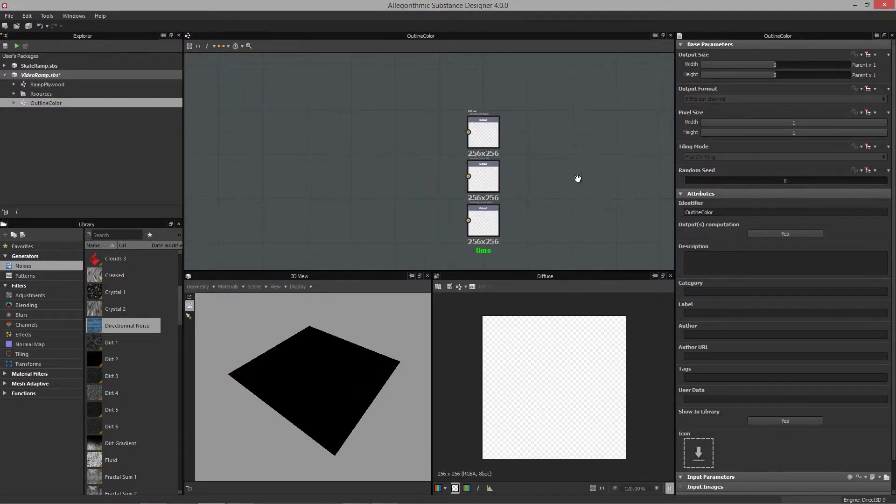
middle_drag(578, 178, 616, 165)
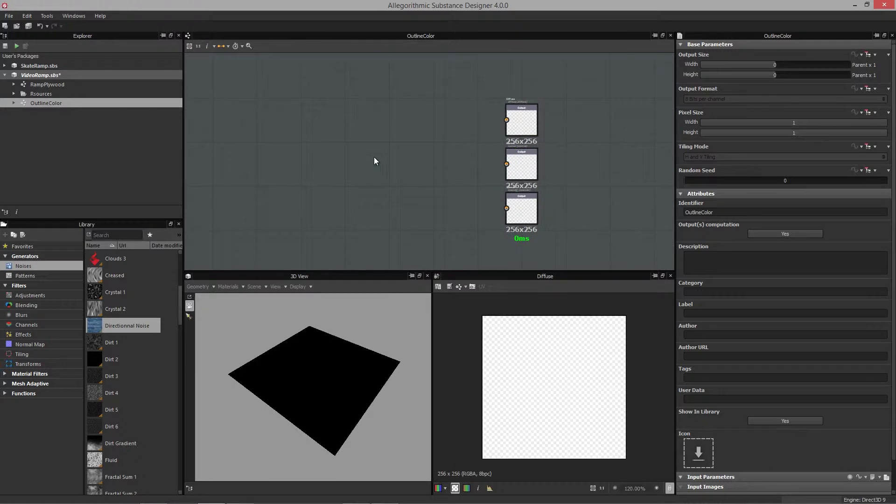
right_click(347, 141)
click(379, 324)
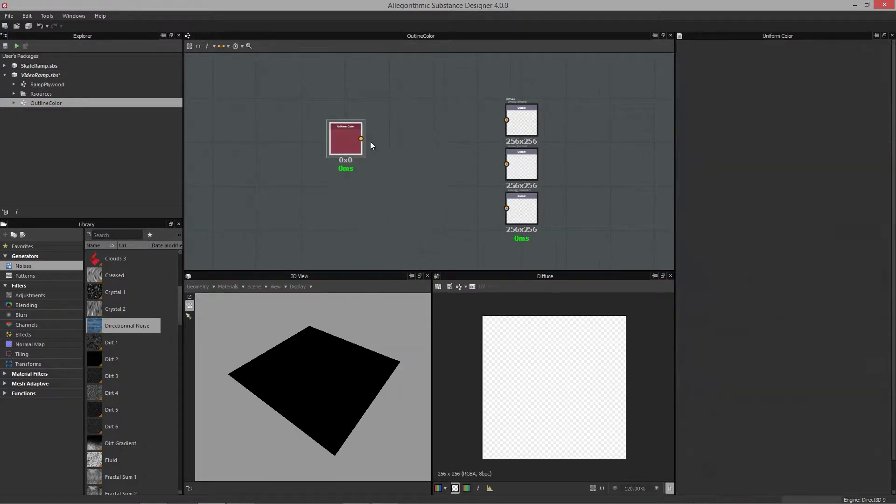
click(347, 131)
click(689, 240)
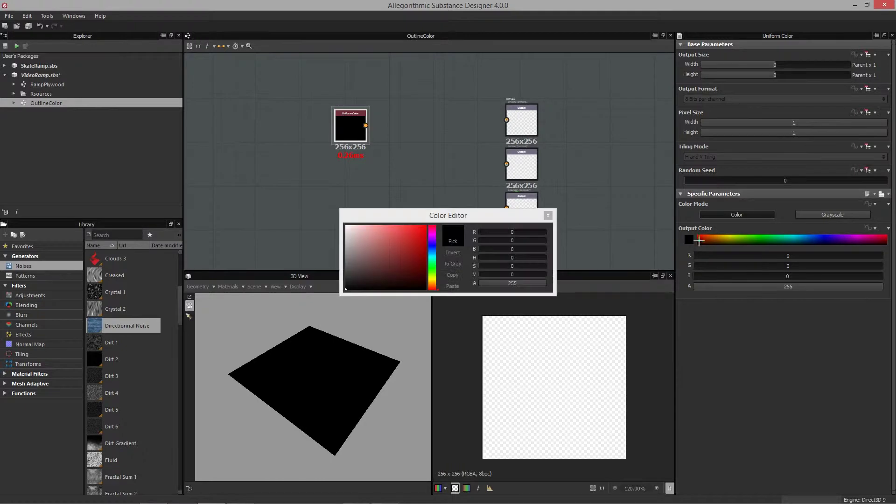
click(704, 239)
drag(420, 242, 424, 224)
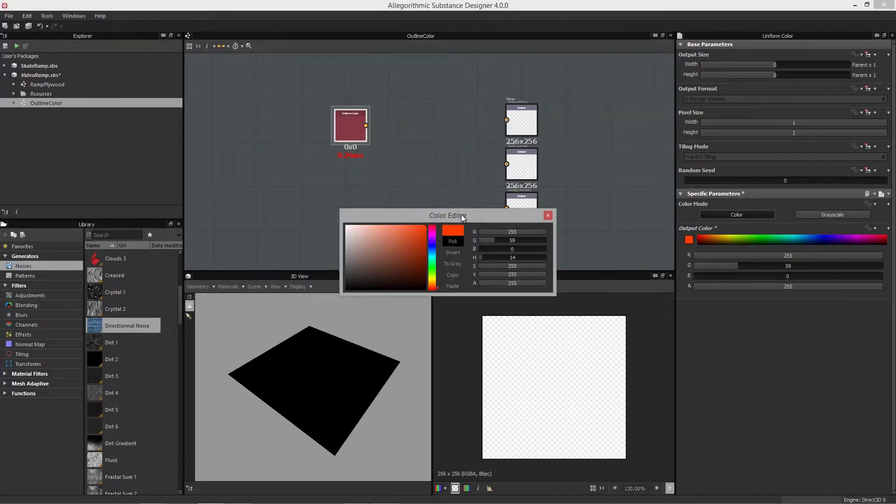
click(550, 217)
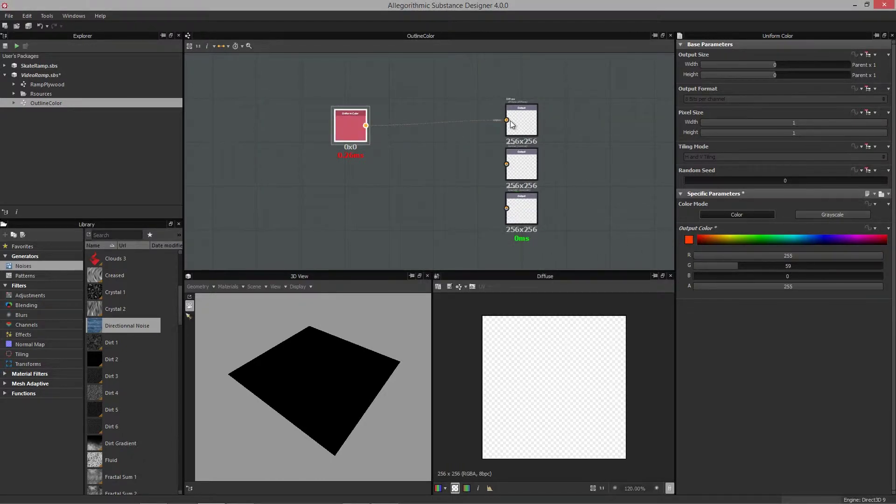
drag(511, 121, 509, 120)
- Insert a Normal node between the Uniform Color node and the normal output, and connect the Uniform Color to the specular output
middle_drag(440, 172, 431, 165)
right_click(409, 159)
click(433, 289)
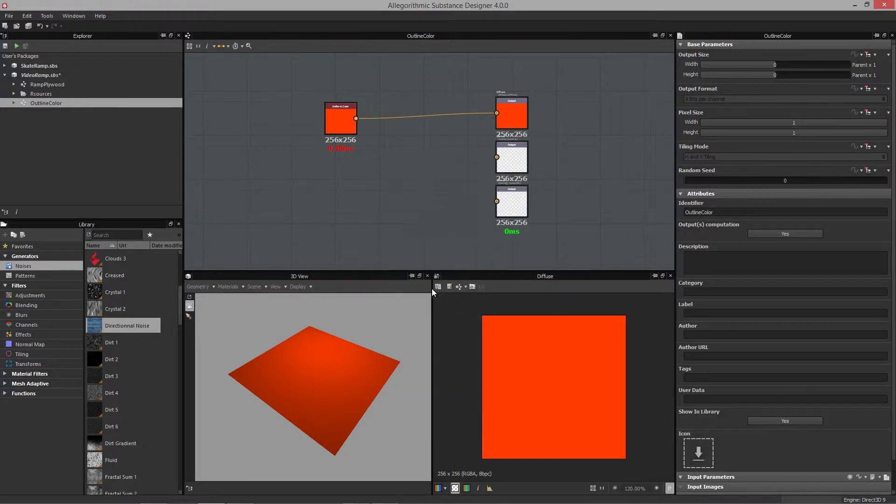
drag(356, 119, 497, 157)
drag(413, 168, 421, 166)
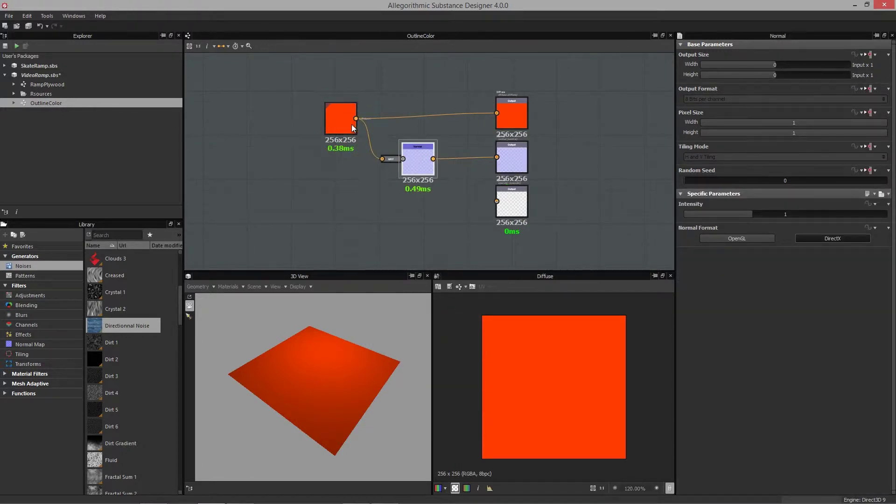
drag(476, 207, 496, 202)
drag(301, 397, 322, 403)
click(357, 214)
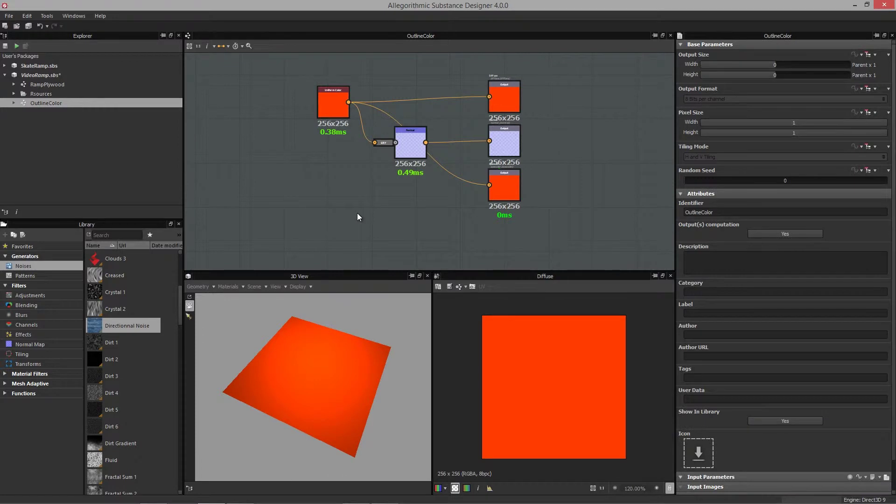
- Save the VideoRamp package and publish it to the Desktop as VideoRamp.sbsar
right_click(43, 74)
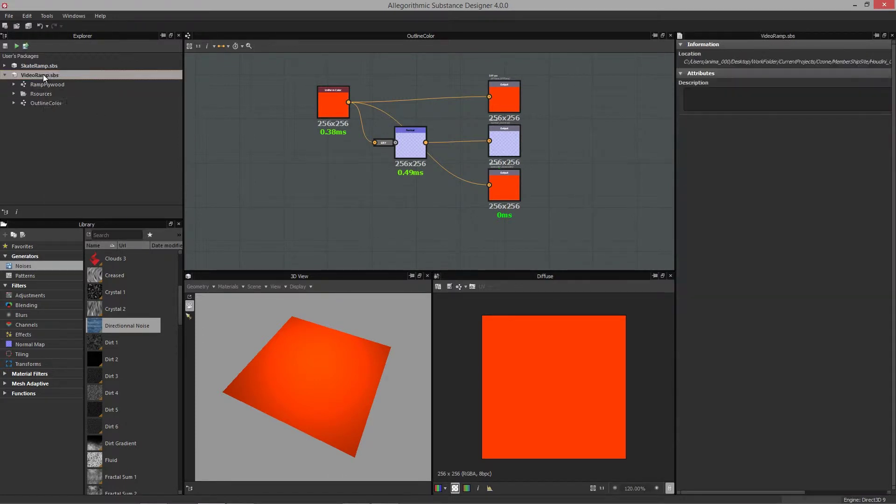
click(69, 126)
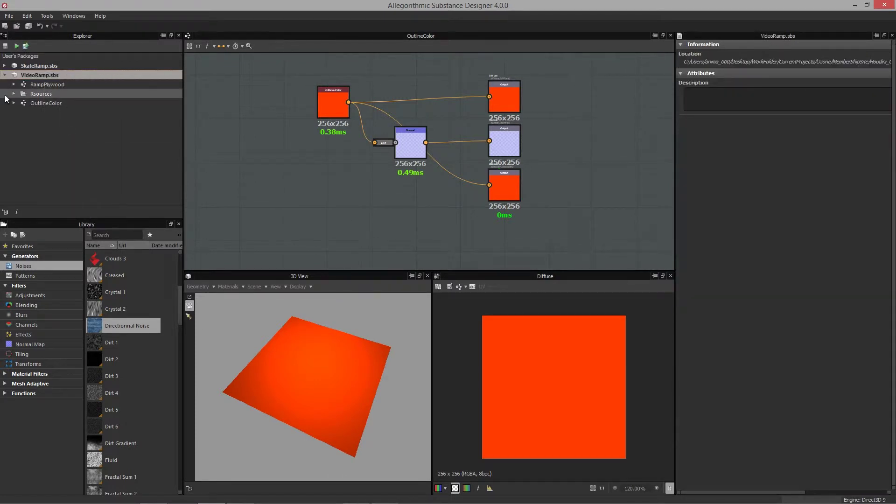
right_click(41, 74)
click(74, 151)
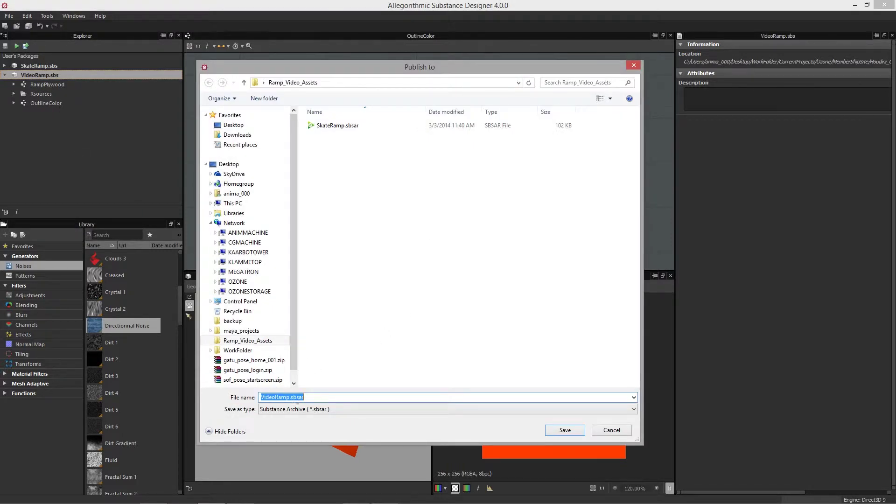
click(232, 125)
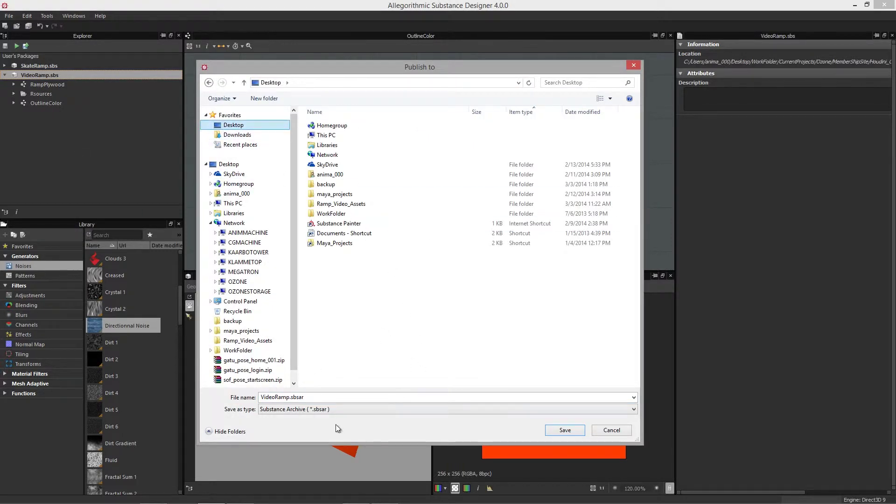
click(564, 431)
click(488, 298)
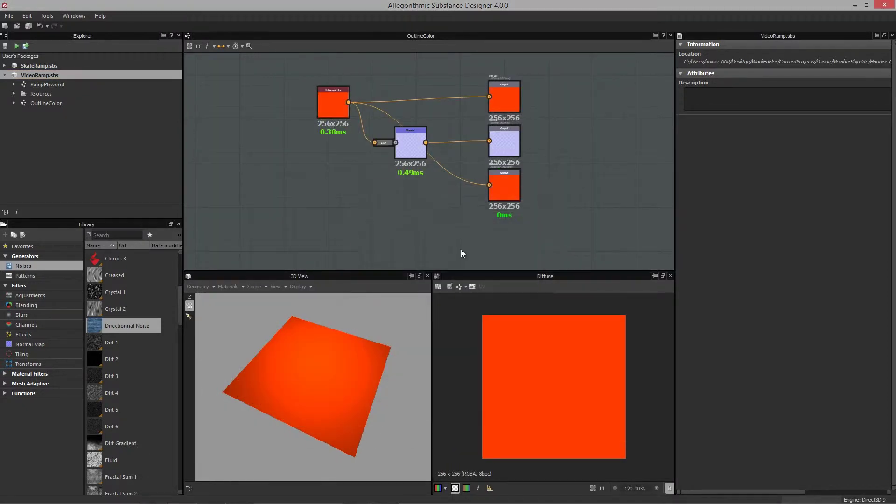
- Switch to Unity and import VideoRamp.sbsar from the Desktop into the Resources folder
key(alt+Tab)
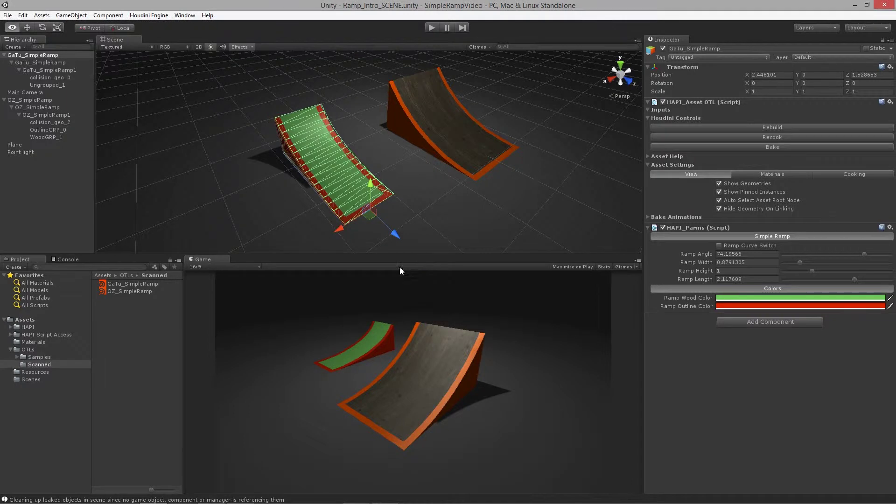
click(41, 372)
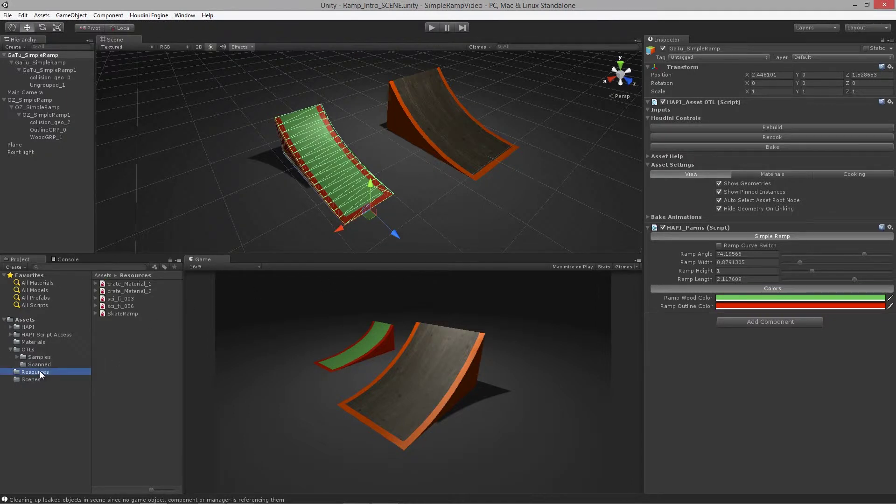
right_click(119, 337)
click(154, 388)
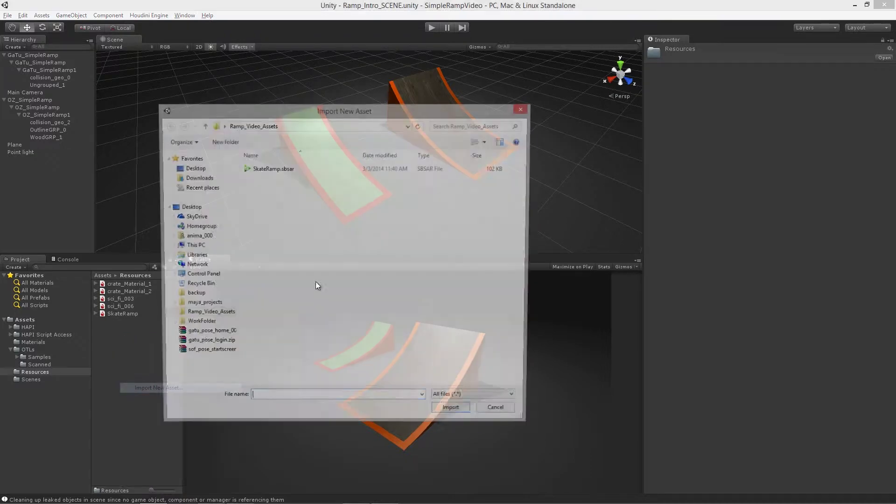
click(191, 168)
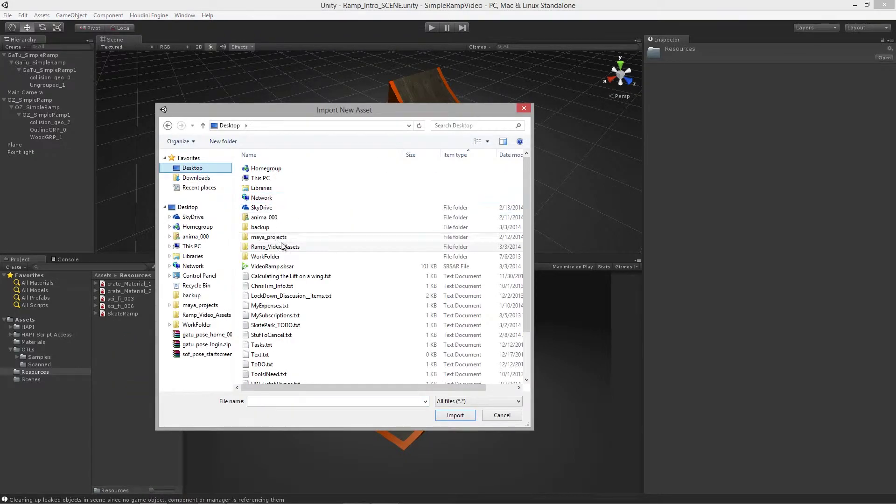
double_click(275, 266)
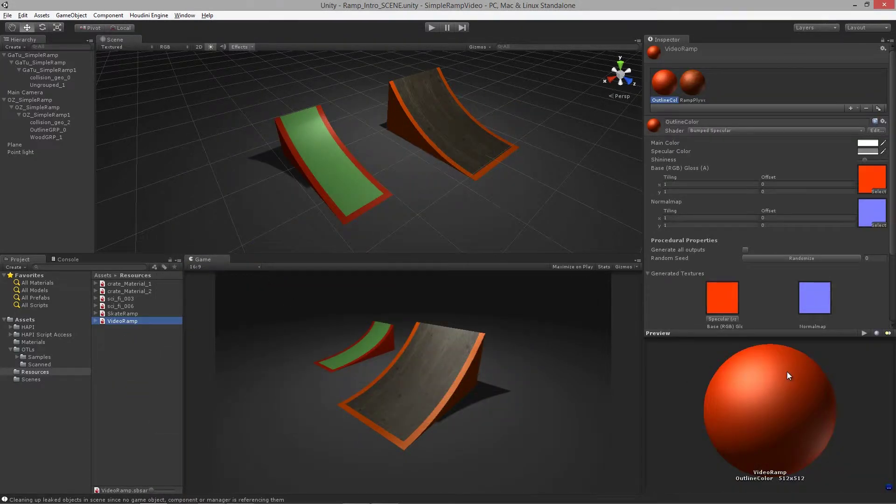
- Set the PaintColor of VideoRamp's RampPlywood material to gray, RGB 107, 107, 107
click(701, 87)
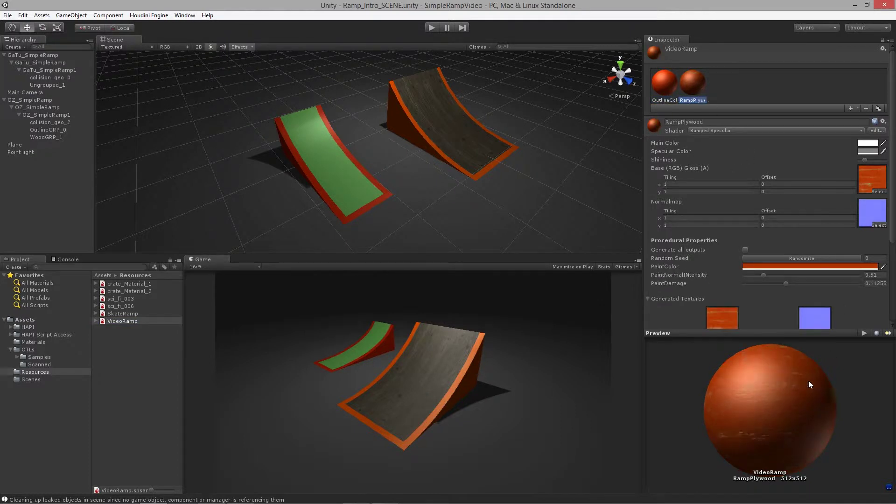
click(784, 267)
mouse_move(55, 132)
mouse_down()
mouse_move(26, 128)
mouse_move(21, 141)
mouse_move(19, 132)
mouse_up()
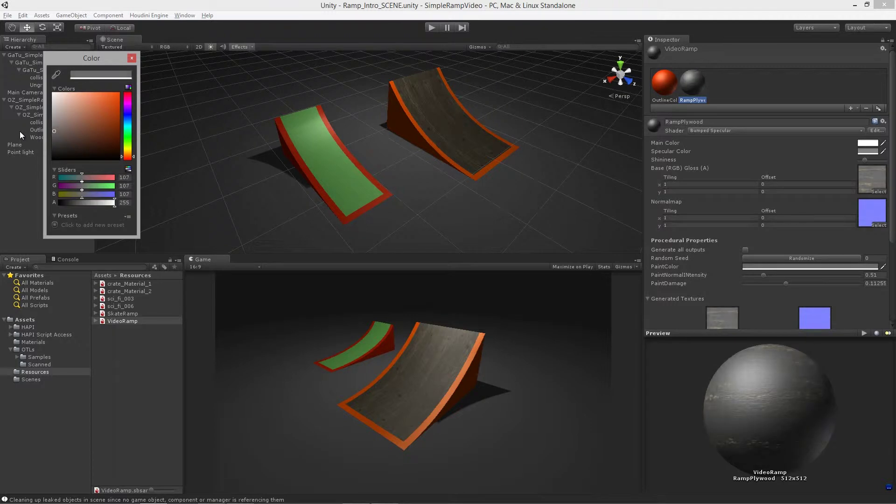
click(132, 59)
- Collapse OZ_SimpleRamp in the scene hierarchy and select the green GaTu_SimpleRamp to examine its geometry
alt+drag(508, 218, 517, 174)
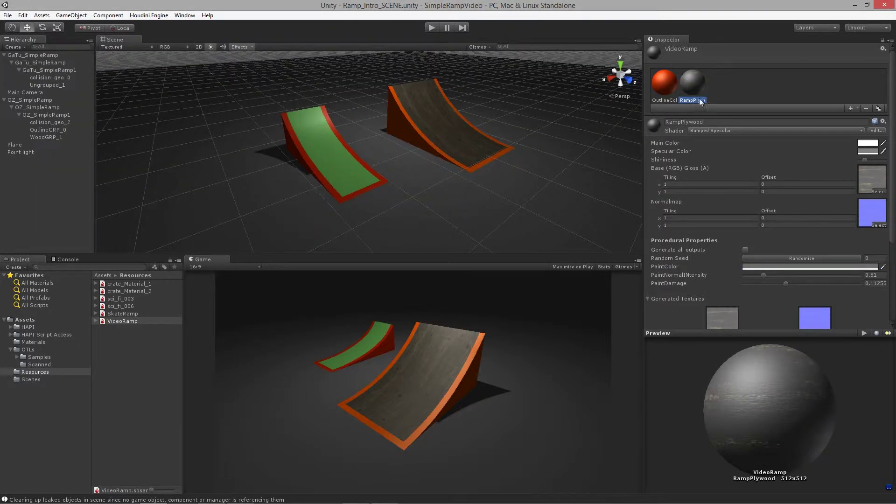
alt+drag(286, 184, 156, 152)
click(4, 55)
click(4, 70)
click(394, 180)
alt+drag(393, 181, 439, 186)
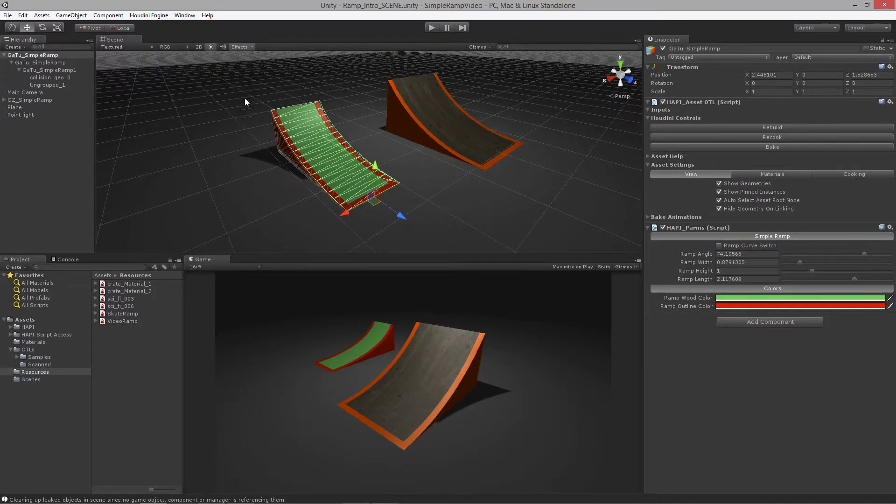
alt+drag(237, 161, 294, 166)
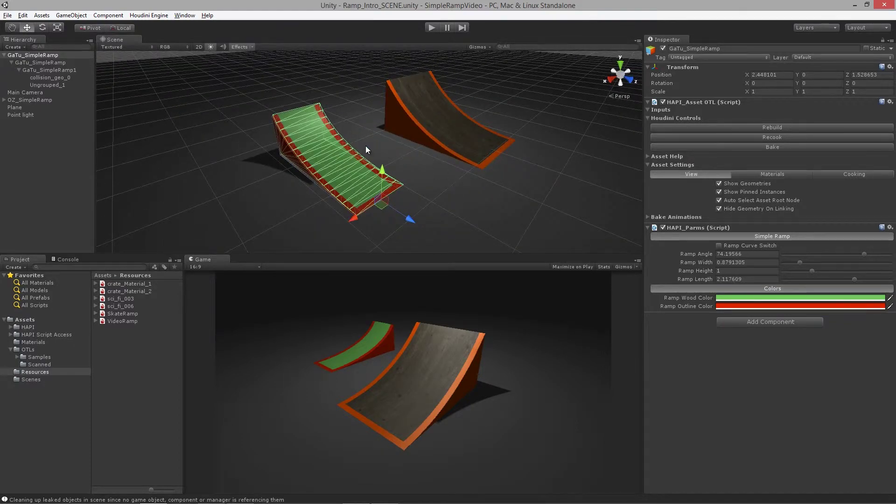
- Switch to Houdini and enlarge the network pane around the subnet1 asset in SimpleRamp
key(alt+Tab)
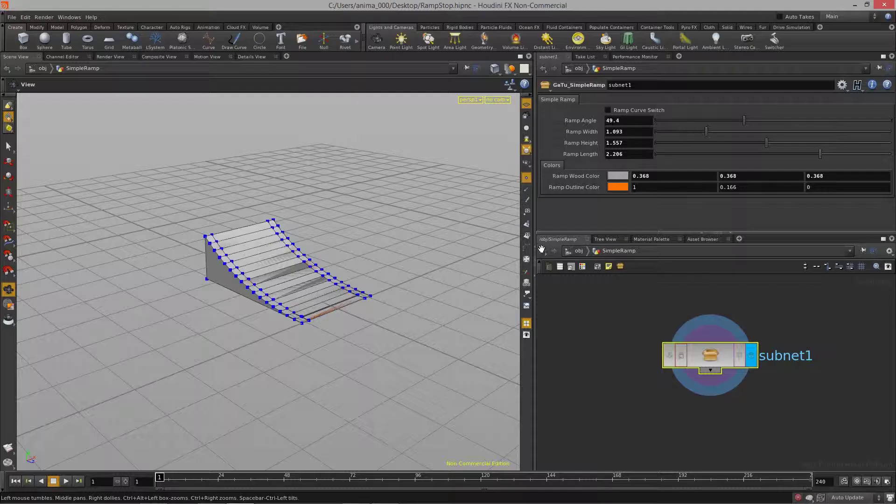
middle_drag(593, 300, 594, 313)
drag(356, 260, 339, 272)
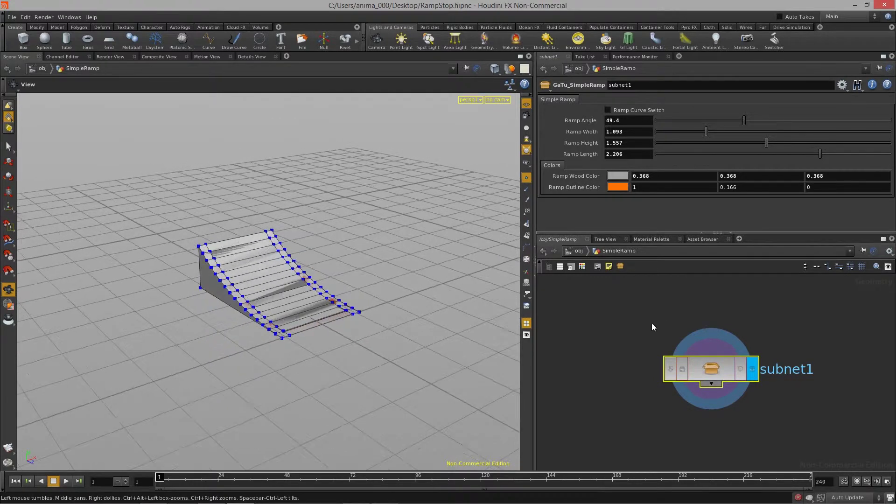
middle_drag(667, 321, 664, 304)
drag(533, 359, 502, 359)
drag(744, 226, 740, 204)
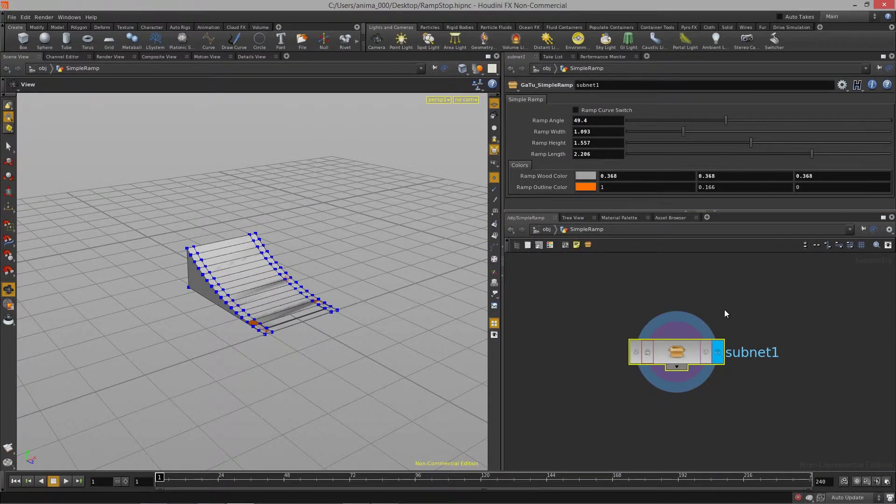
- Allow editing of the subnet1 asset's contents and open its internal network
right_click(703, 327)
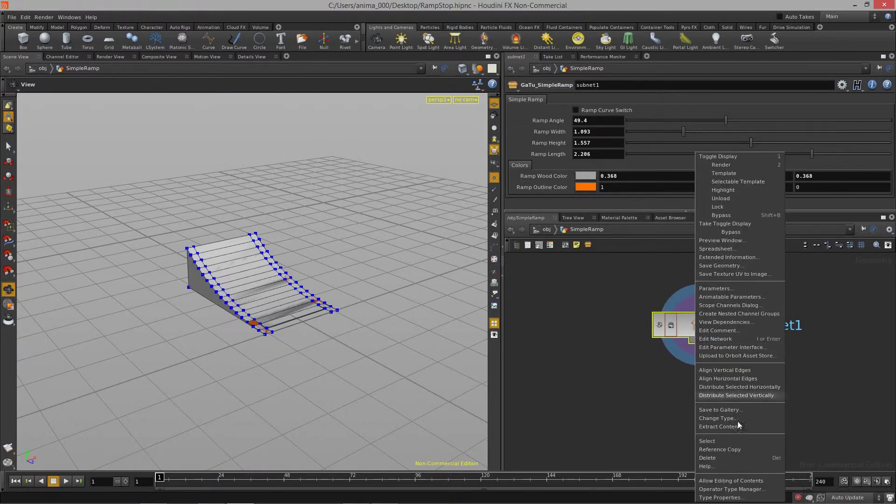
click(734, 482)
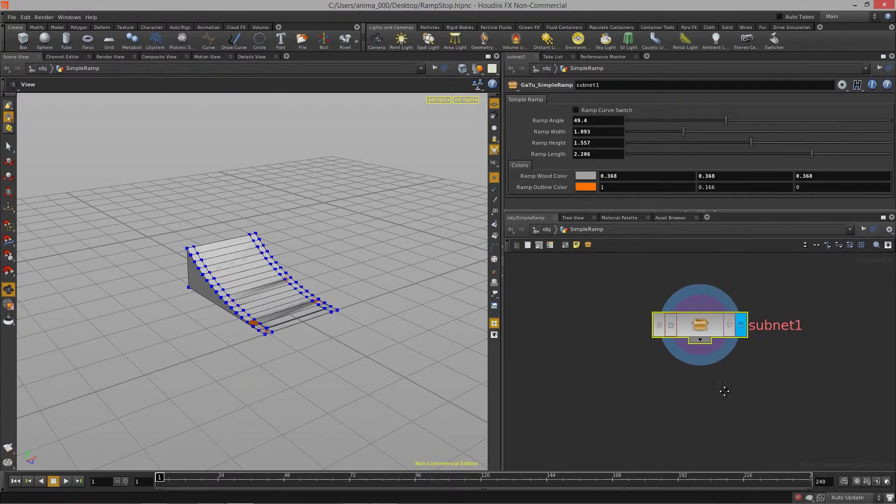
double_click(695, 313)
scroll(816, 330, down, 5)
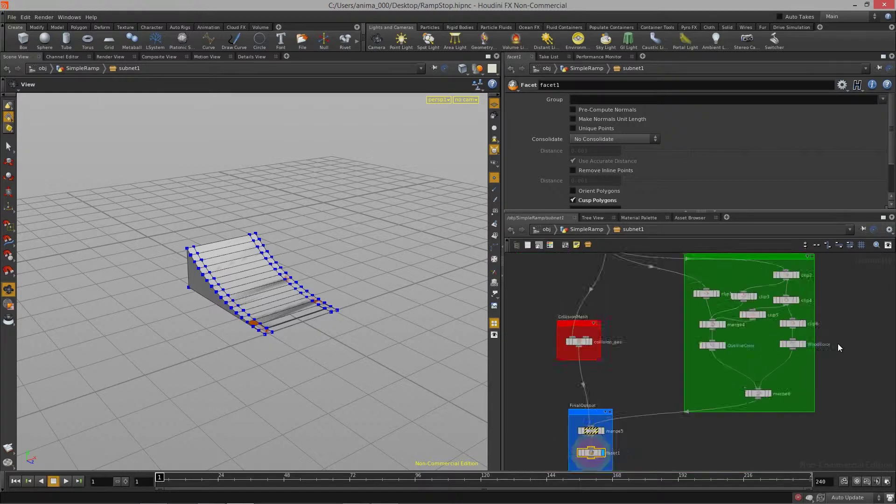
- Display merge6 in the green network box and examine the ramp's combined outline and wood geometry
middle_drag(815, 327, 814, 321)
drag(607, 357, 617, 416)
middle_drag(622, 319, 624, 345)
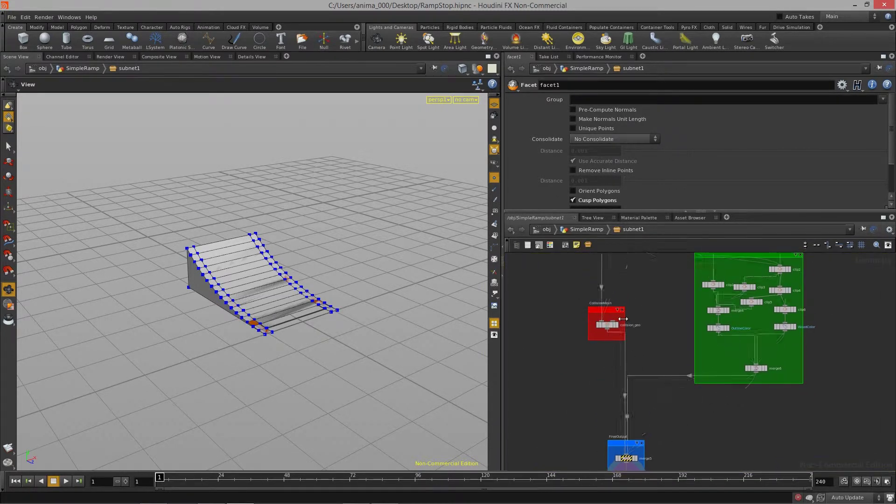
middle_drag(666, 355, 646, 326)
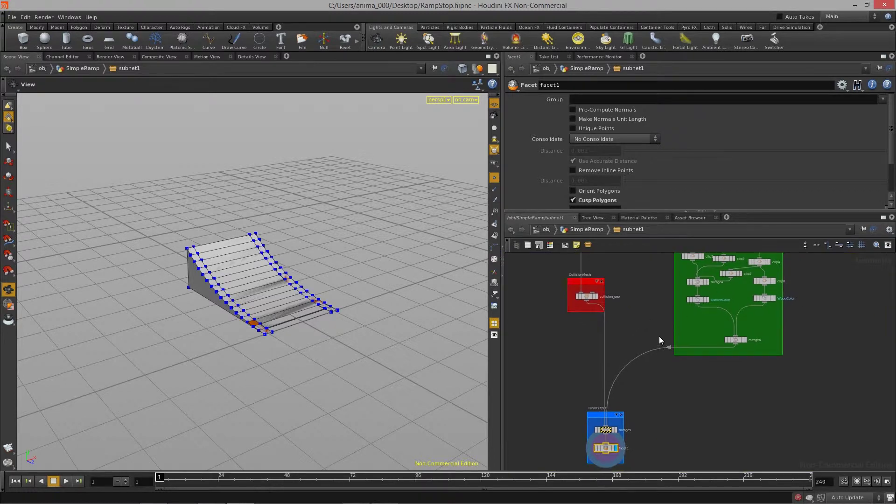
drag(275, 297, 224, 300)
scroll(779, 360, up, 5)
click(698, 313)
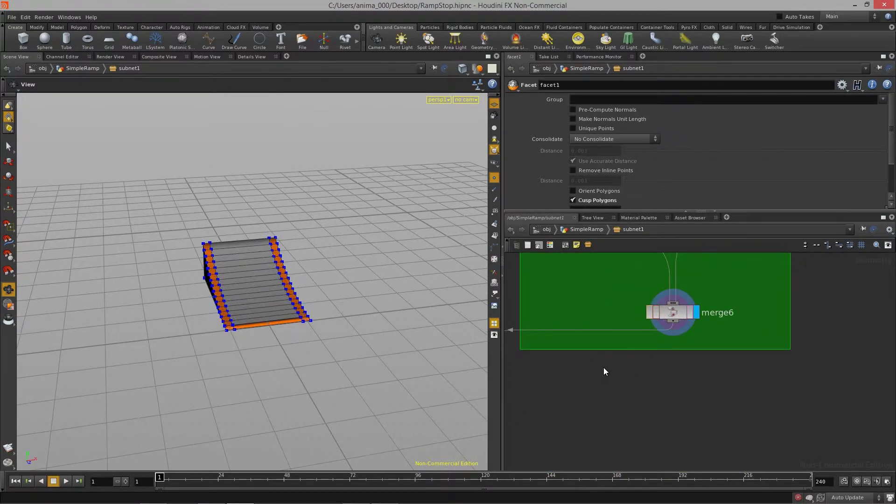
alt+drag(315, 311, 254, 324)
middle_drag(622, 303, 668, 422)
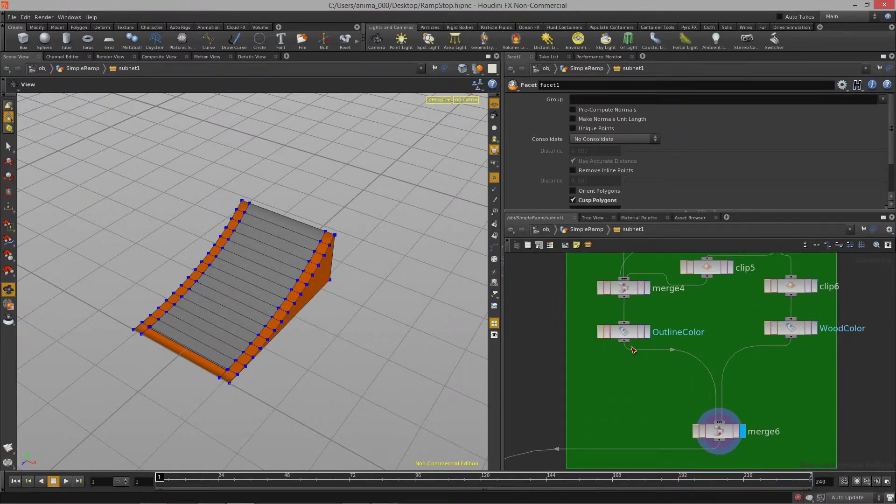
- Display the OutlineColor node so that only the outline geometry is shown
middle_drag(629, 380, 632, 359)
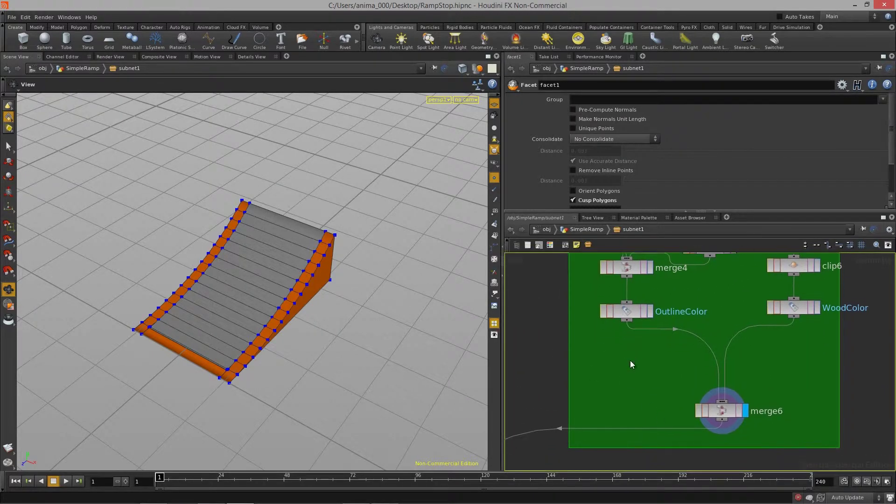
click(649, 311)
scroll(233, 305, down, 1)
drag(233, 305, 250, 303)
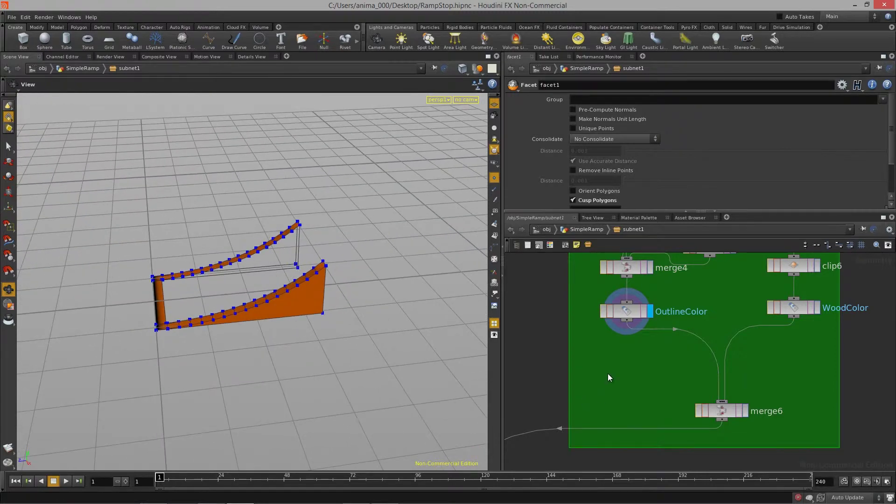
- Add a Group node connected below OutlineColor and rename the node OutLineGRP
key(Tab)
text(group)
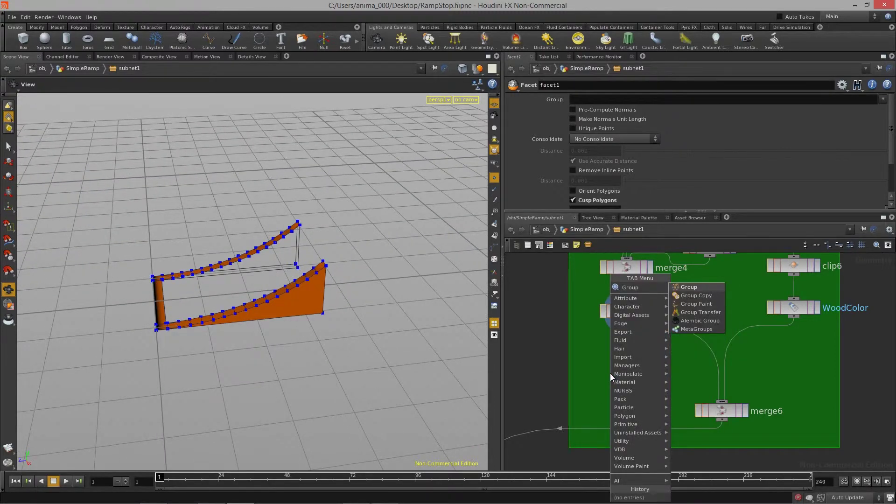
key(Return)
click(615, 374)
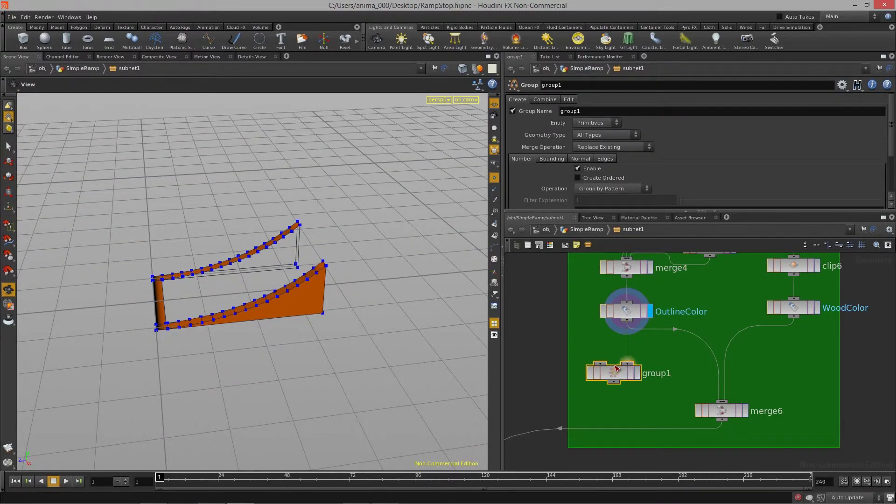
double_click(652, 372)
text(O)
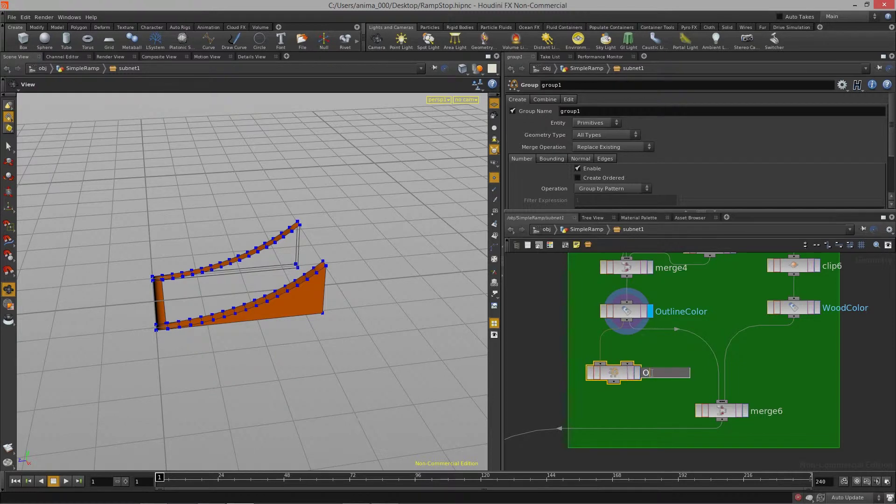
text(utLineGRP)
key(Return)
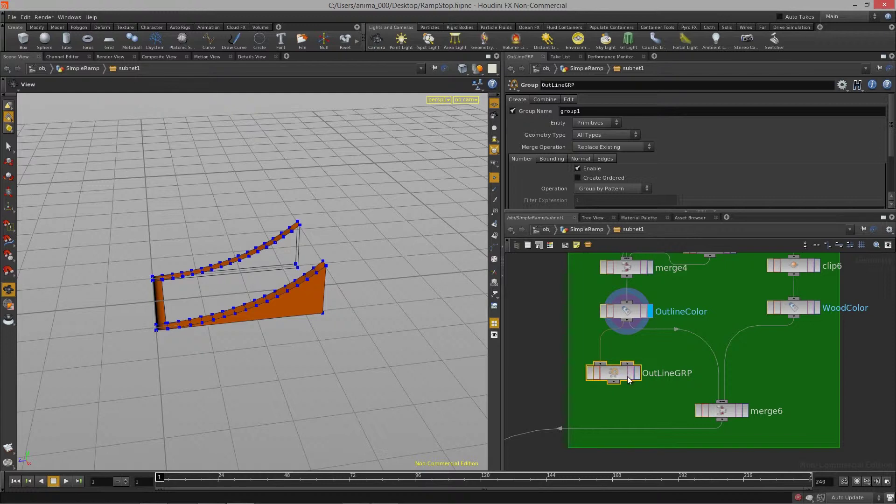
- Set the node's Group Name to OutLineGRP and insert it between OutlineColor and merge6
drag(578, 84, 502, 90)
key(ctrl+c)
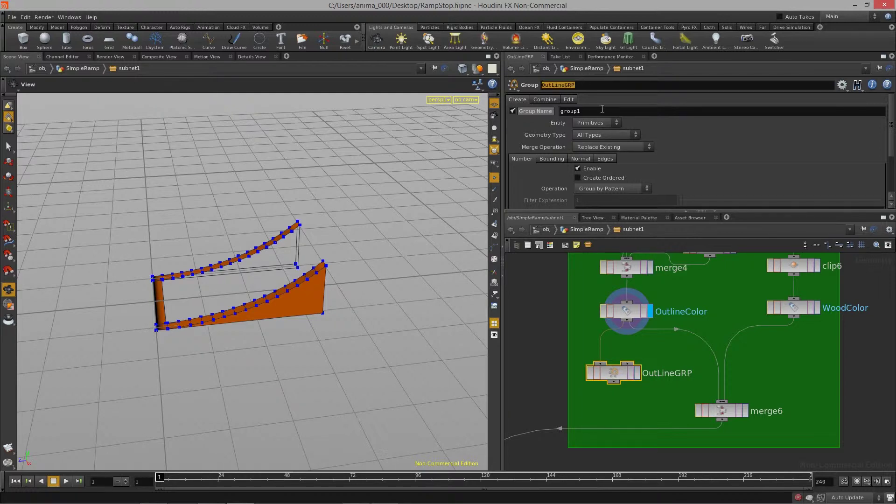
drag(590, 111, 525, 123)
key(ctrl+v)
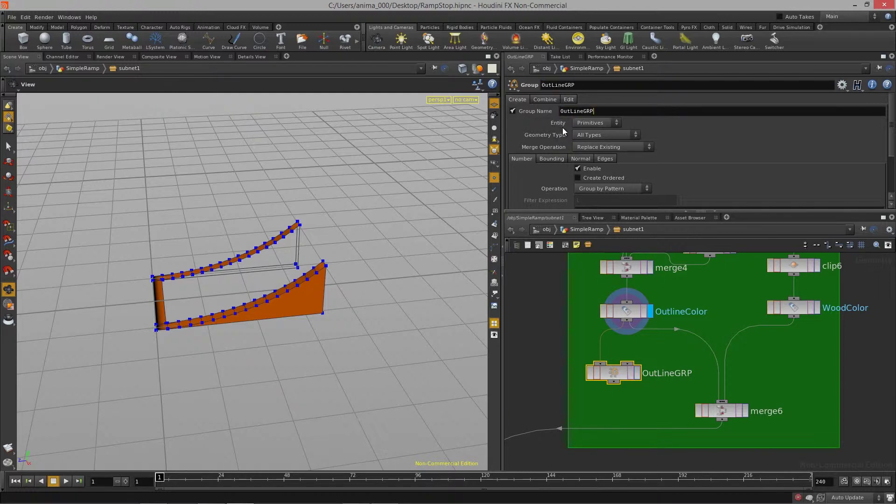
drag(256, 280, 298, 290)
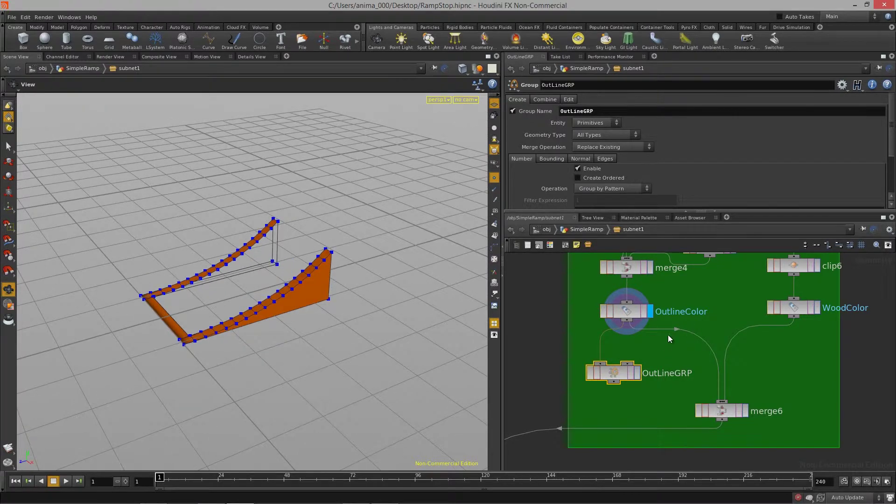
drag(614, 374, 626, 352)
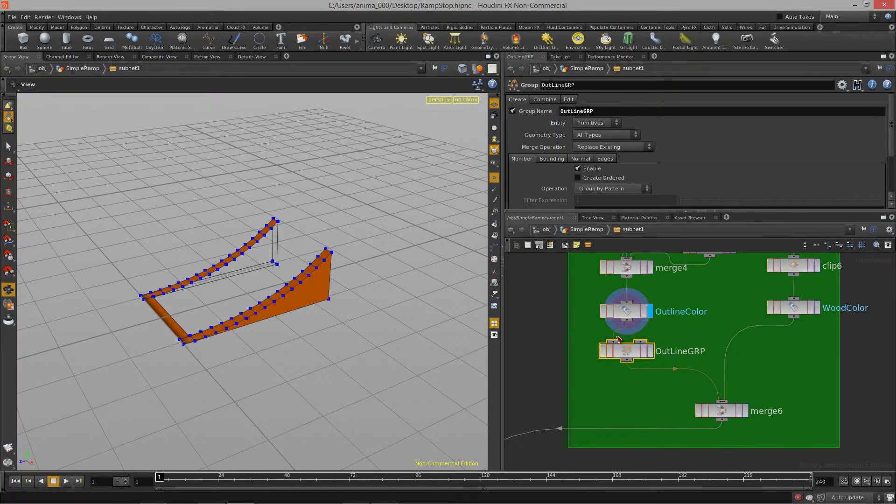
- Add a second Group node connected below WoodColor and rename the node WoddGRP
middle_drag(859, 364, 831, 363)
key(Tab)
text(Group)
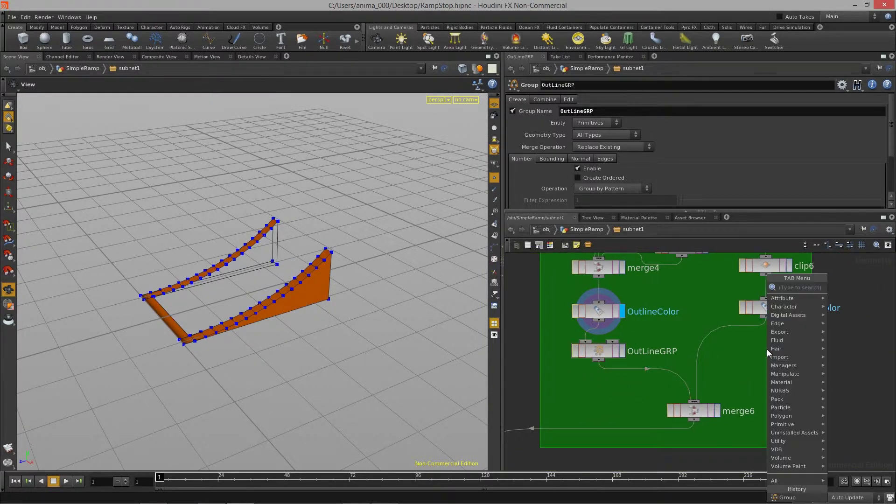
click(846, 287)
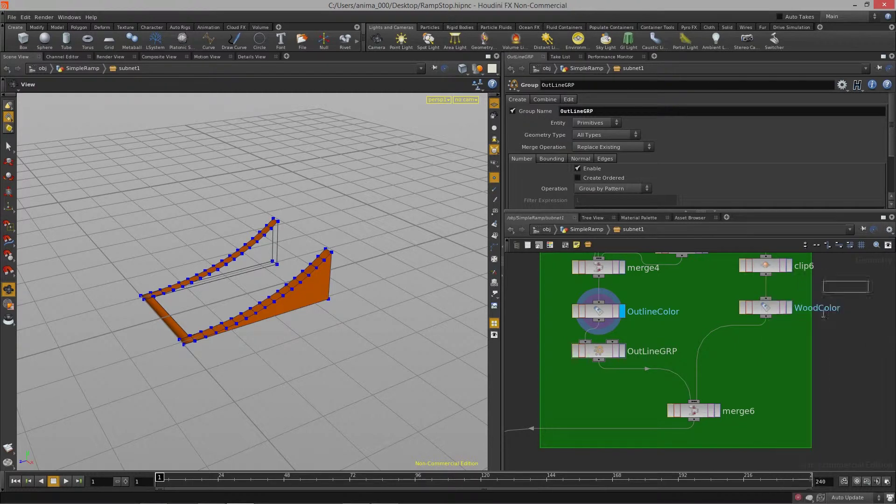
click(755, 362)
double_click(781, 365)
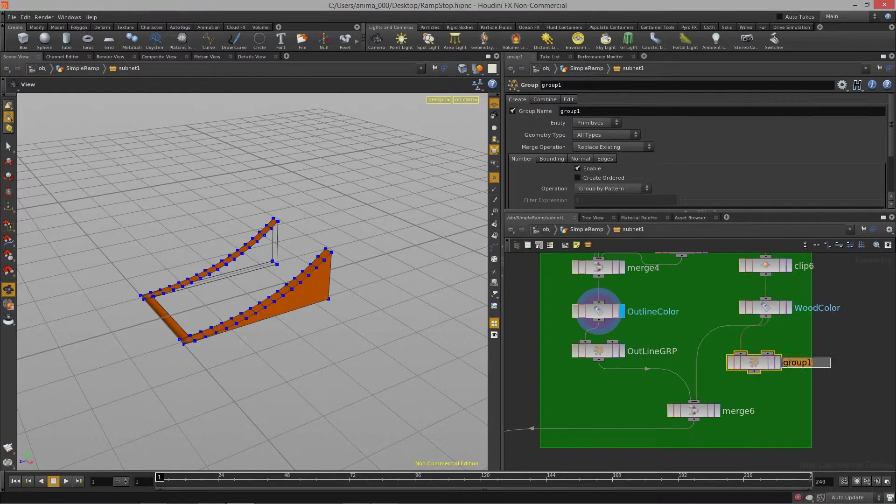
text(WoddGRP)
key(Return)
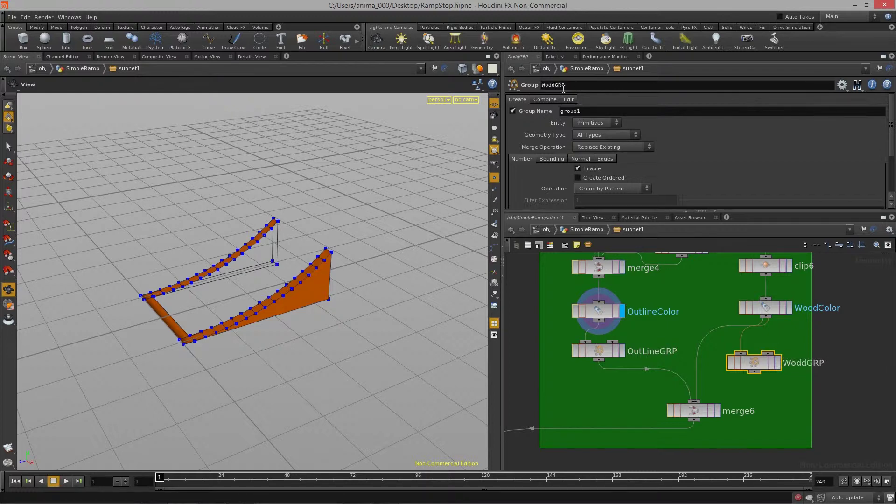
- Set its Group Name to WoddGRP and insert the node between WoodColor and merge6, tidying merge6's position
drag(582, 112, 537, 120)
text(WoddGRP)
key(Return)
drag(700, 344, 757, 349)
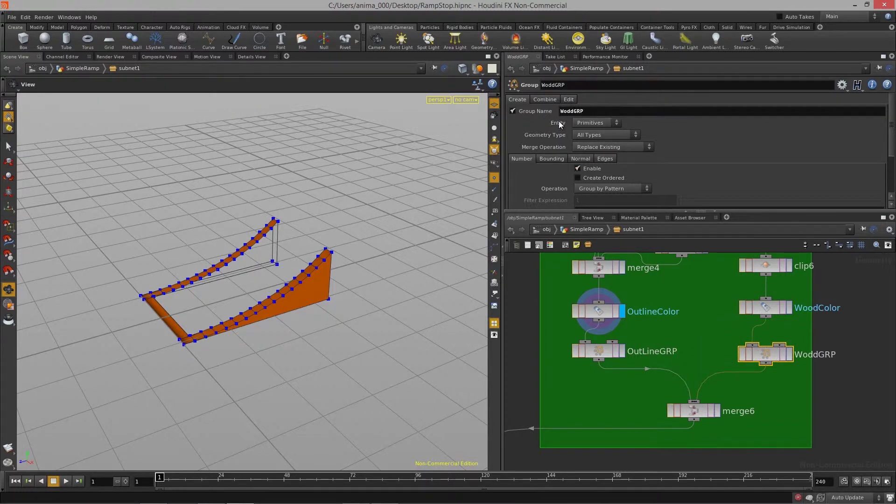
middle_drag(718, 334, 726, 314)
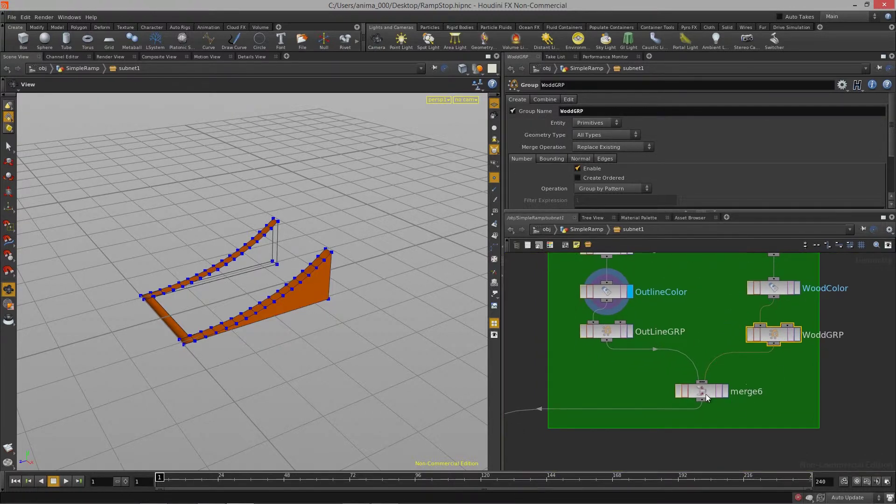
drag(706, 397, 695, 400)
- Examine the outline geometry in the viewport and the network path from the group nodes toward the final output
drag(198, 296, 346, 237)
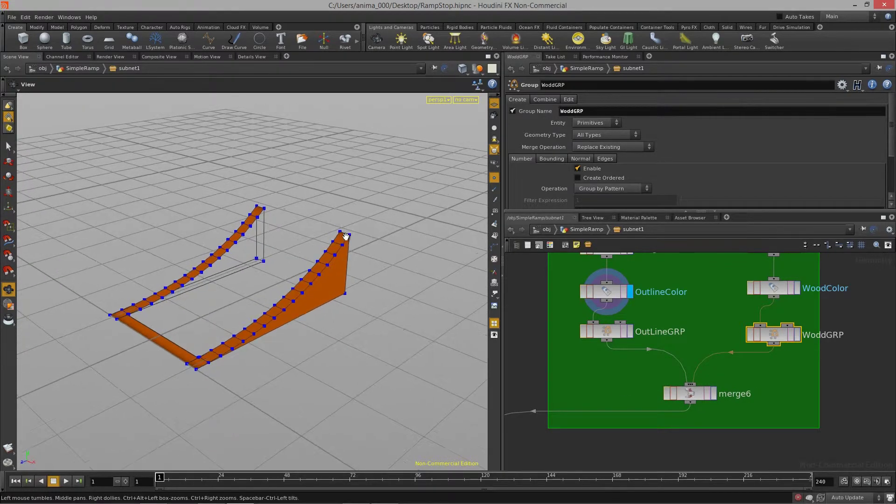
drag(340, 318, 301, 282)
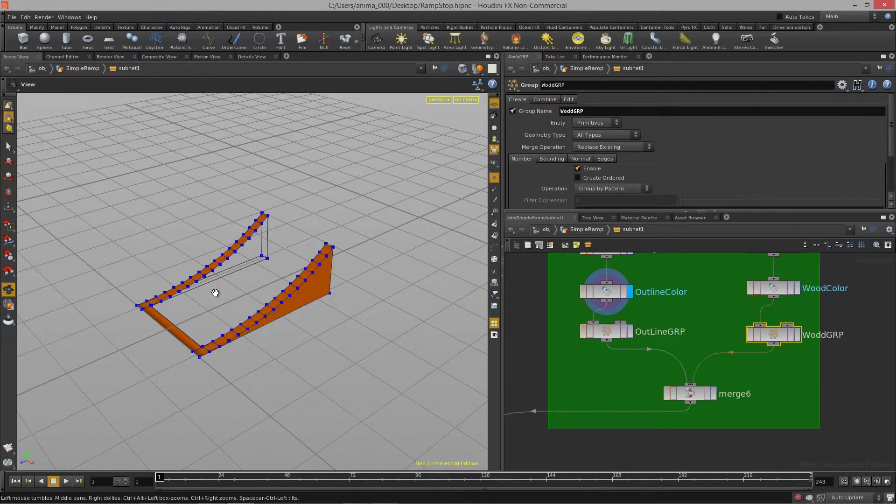
drag(210, 310, 276, 280)
scroll(757, 395, down, 5)
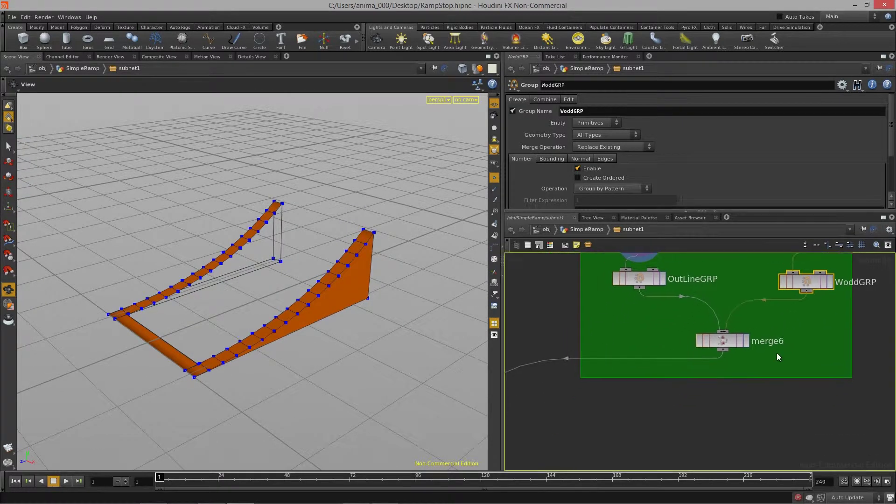
middle_drag(696, 410, 723, 309)
middle_drag(708, 344, 738, 266)
drag(650, 429, 650, 430)
scroll(721, 387, up, 2)
middle_drag(737, 360, 751, 344)
drag(653, 331, 653, 351)
drag(653, 401, 653, 401)
middle_drag(764, 265, 710, 422)
scroll(777, 328, down, 2)
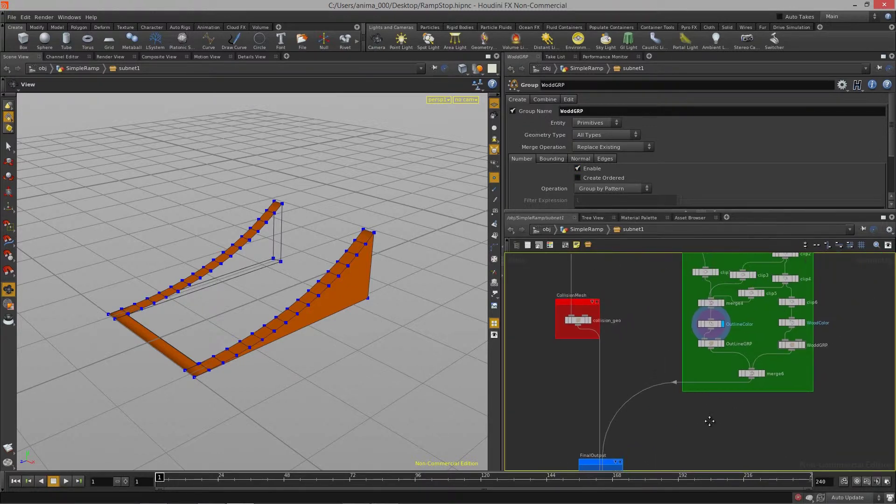
- Select merge6 and inspect its node information for the primitive groups
scroll(717, 384, up, 3)
click(718, 334)
middle_click(717, 334)
middle_click(716, 335)
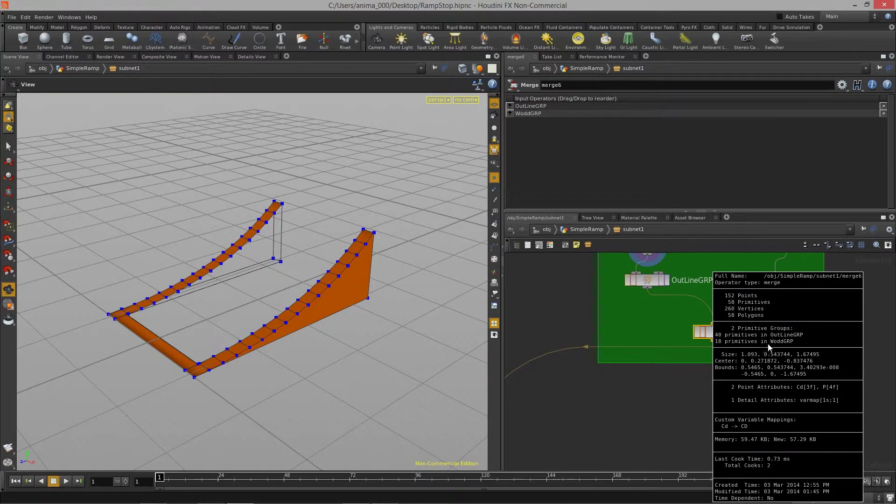
- Display merge5 in the FinalOutput box and inspect its node information for the primitive groups
middle_drag(686, 393, 772, 324)
middle_drag(724, 429, 739, 349)
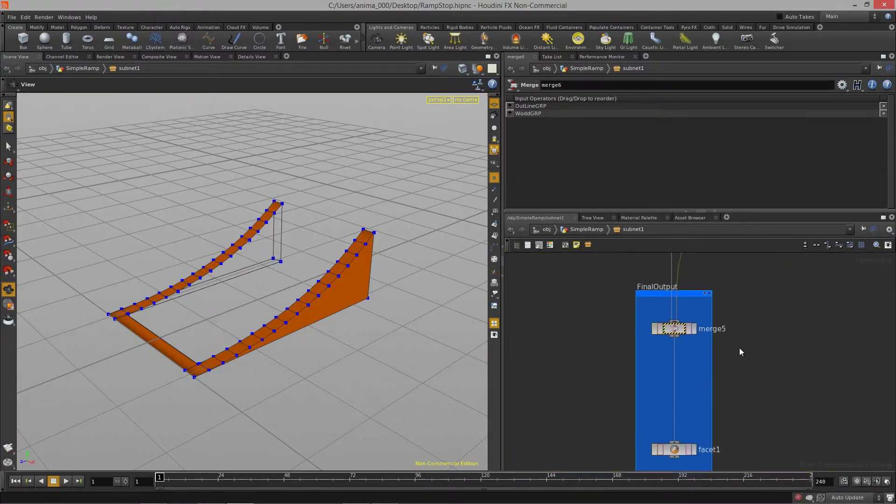
scroll(696, 335, up, 2)
click(695, 329)
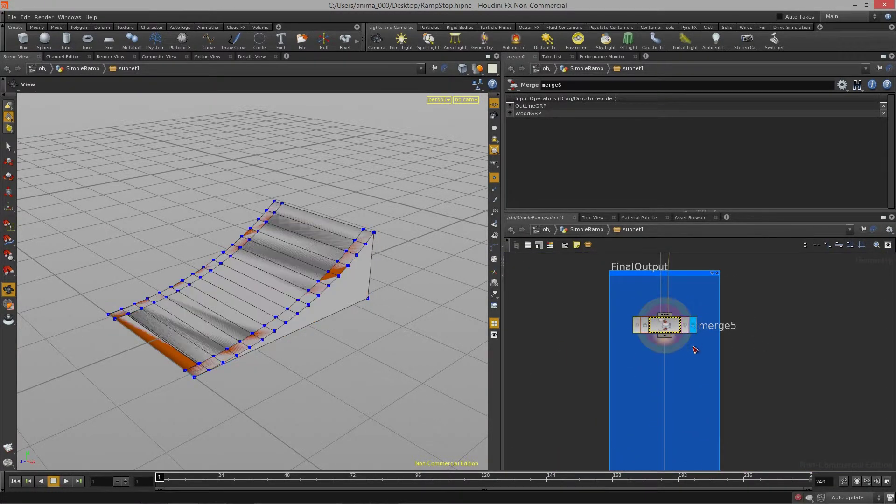
middle_click(667, 333)
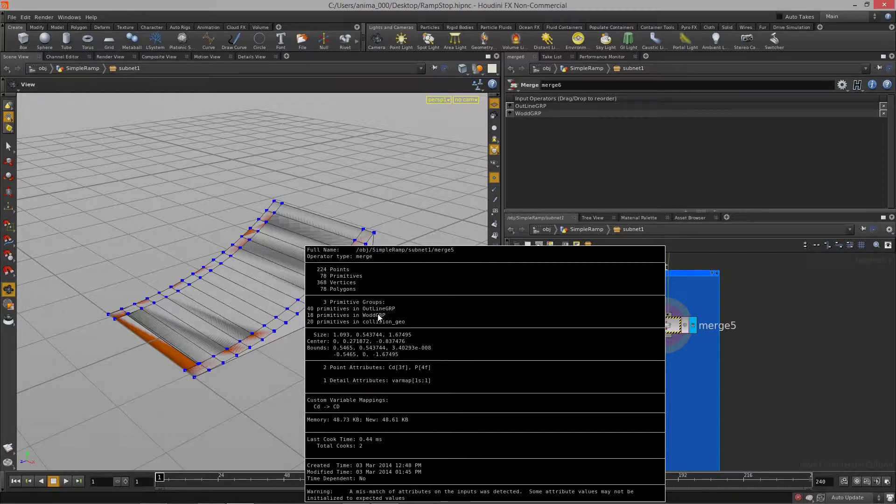
- Save the RampStop.hipnc scene
middle_drag(772, 393, 733, 353)
scroll(733, 354, down, 2)
key(ctrl+s)
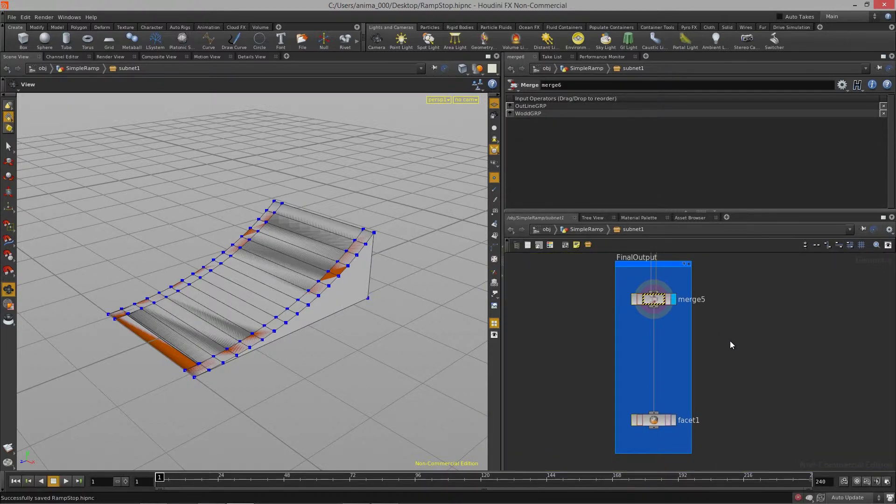
- Add an AttribCreate node between merge5 and facet1 in the FinalOutput box
key(Tab)
text(Attr)
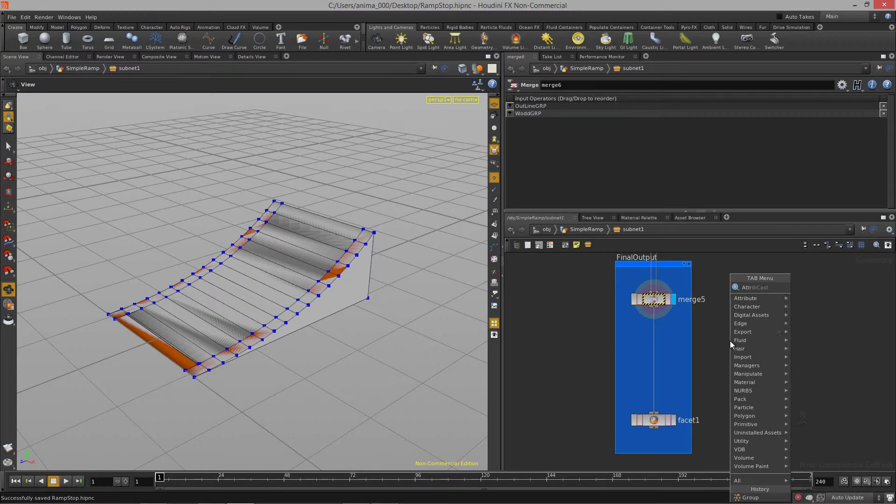
key(Down)
key(Down)
key(Return)
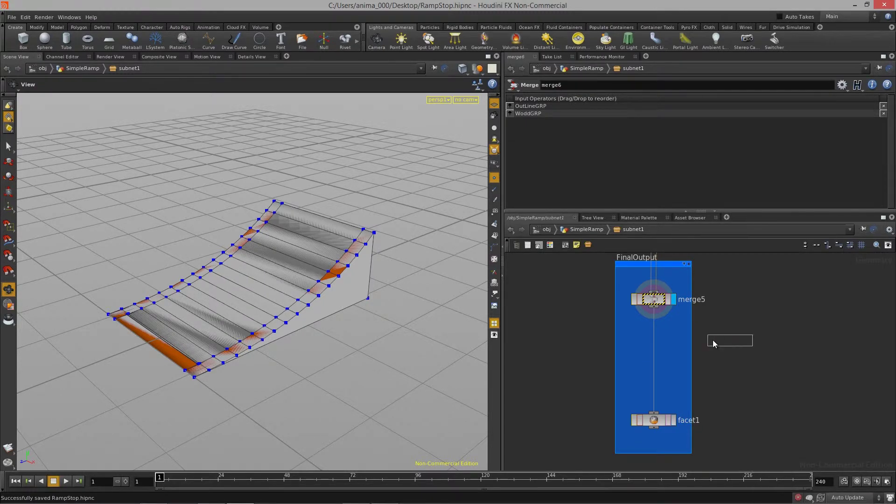
click(656, 335)
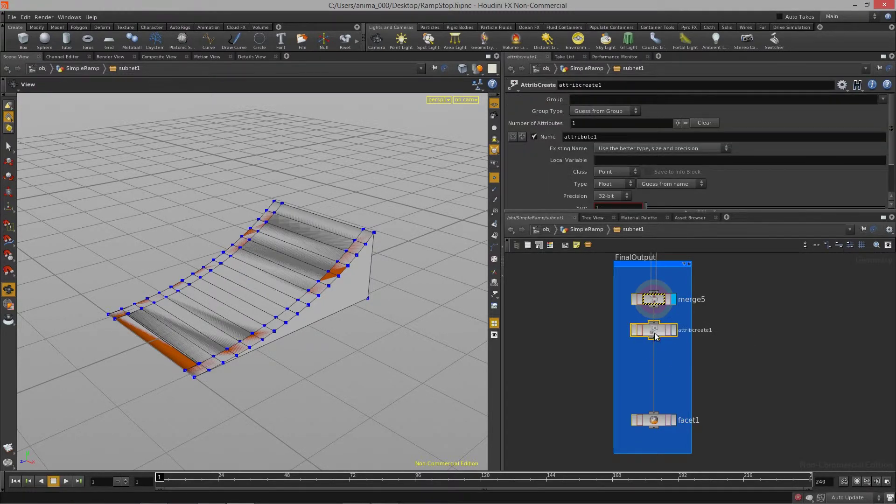
- Rename the new AttribCreate node WoodMAT and make it the displayed node
double_click(698, 330)
text(WoodMAT)
key(Return)
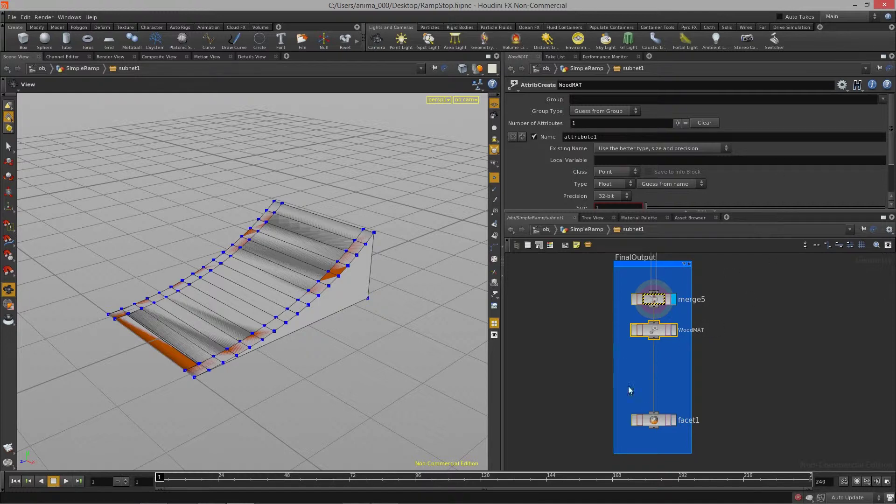
click(672, 331)
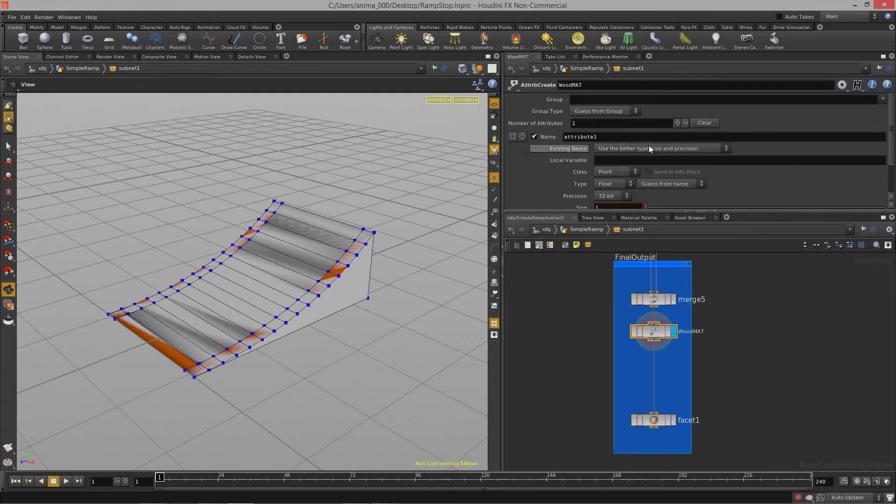
- Restrict the WoodMAT node to the WoddGRP group and enlarge the parameter area to show all its attribute settings
drag(755, 212, 750, 229)
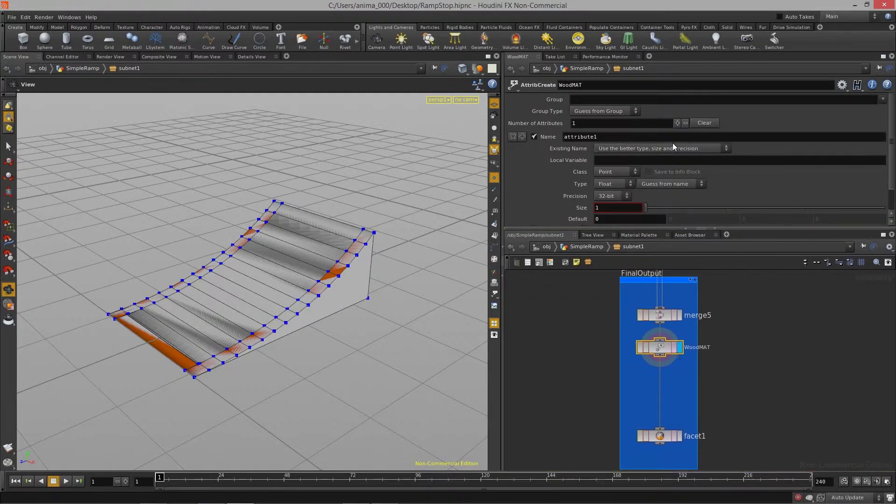
click(883, 100)
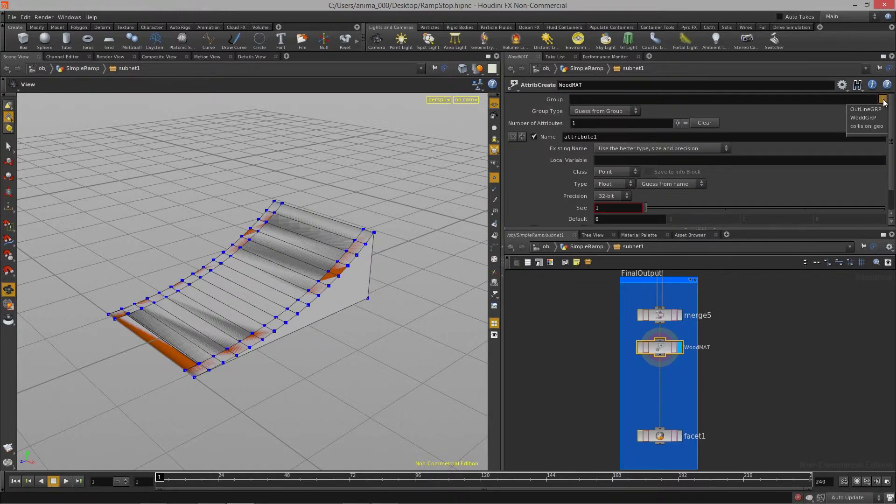
click(860, 119)
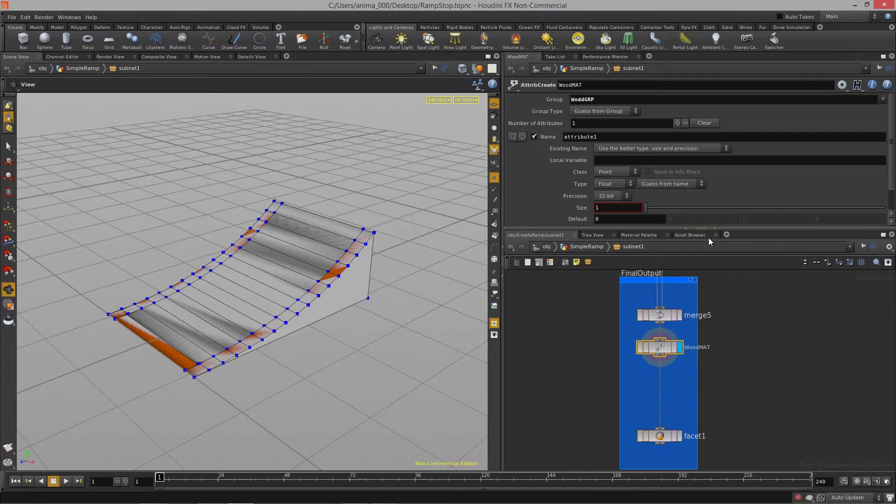
drag(708, 229, 709, 282)
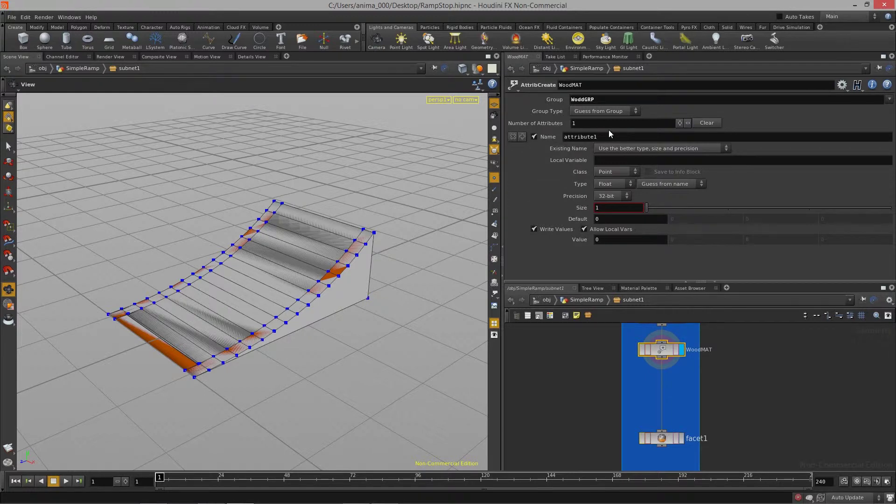
- Switch to Unity and copy the unity_material attribute name from the Houdini Engine material settings
key(alt+Tab)
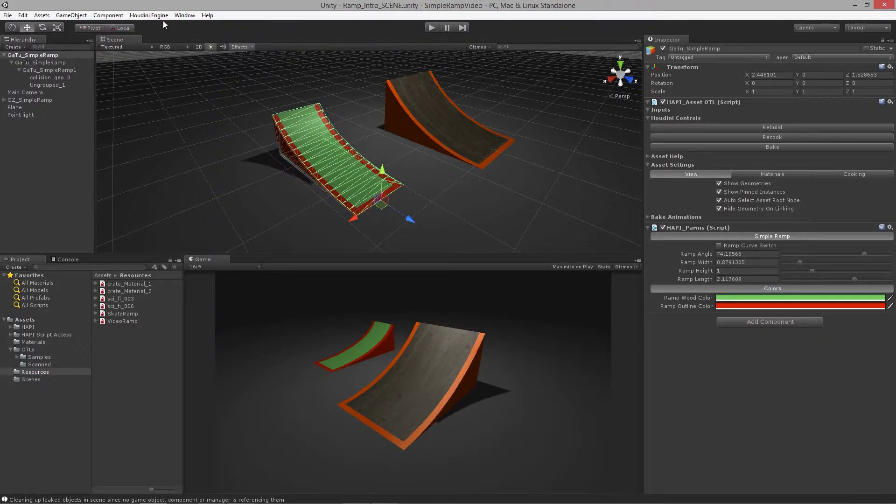
click(160, 16)
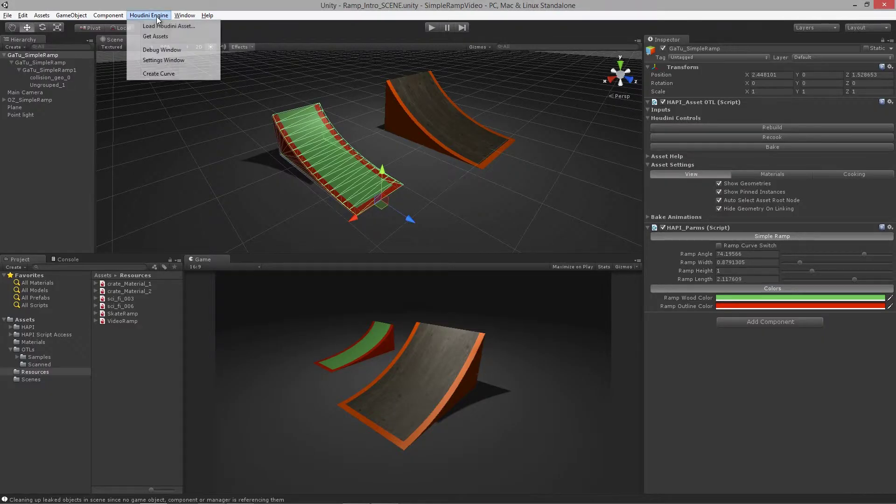
click(168, 63)
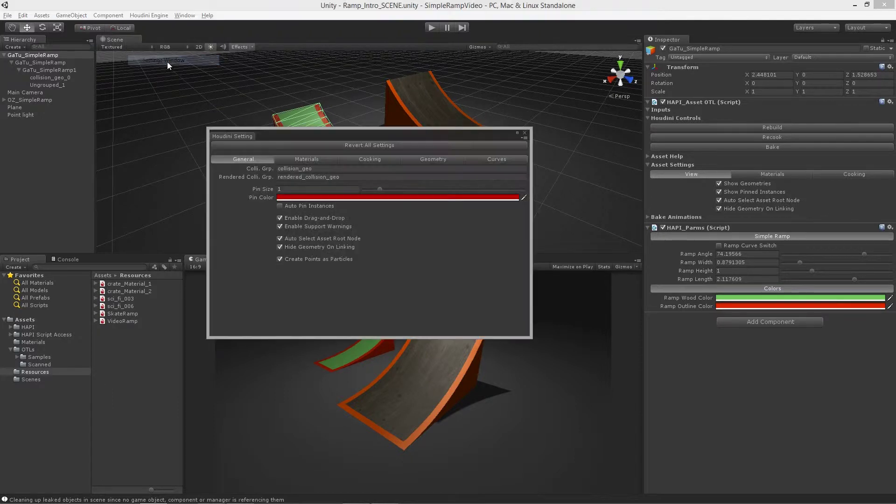
click(299, 161)
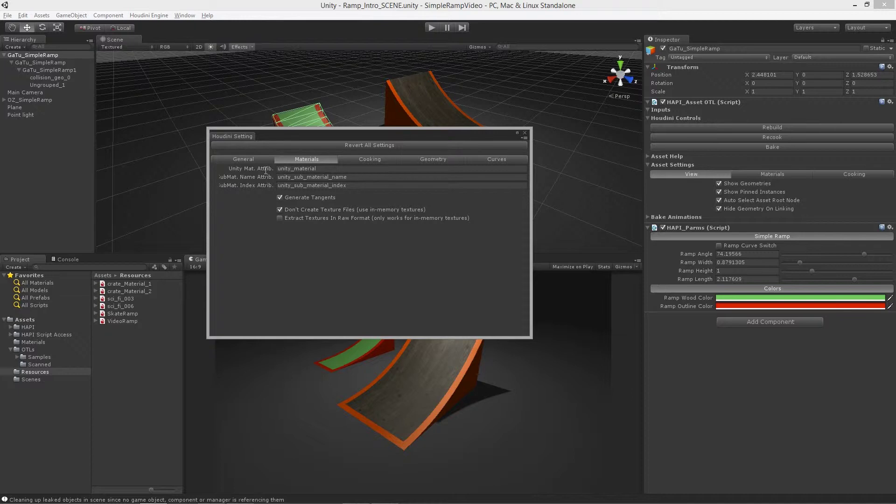
click(341, 168)
key(ctrl+c)
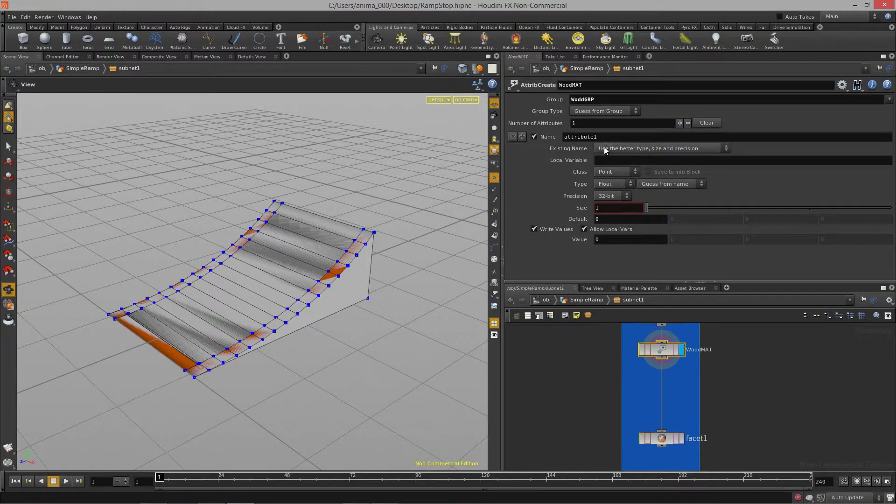
- Switch back to Houdini, add a second attribute to WoodMAT, and name both attributes unity_material
double_click(593, 137)
key(ctrl+v)
click(523, 137)
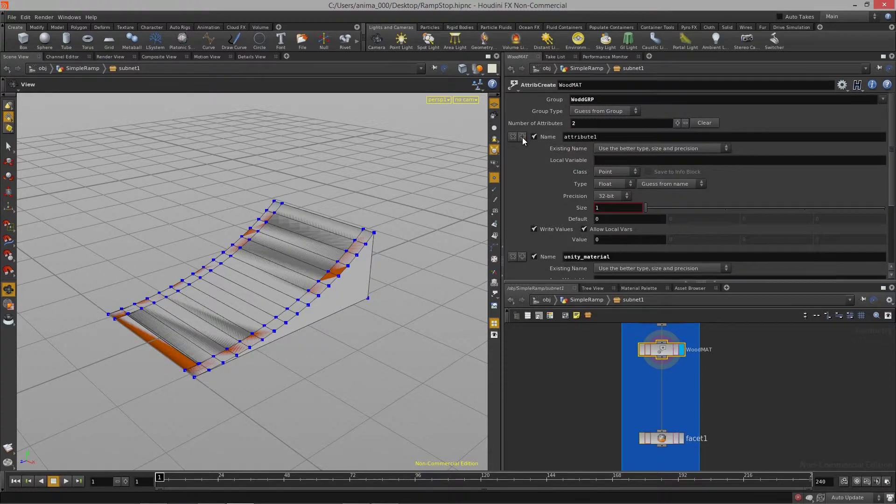
double_click(566, 257)
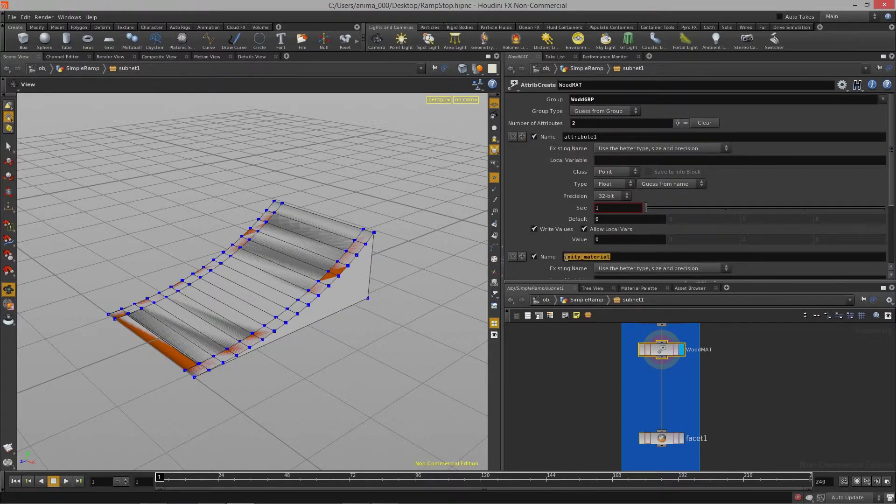
key(ctrl+c)
double_click(549, 139)
key(ctrl+v)
- Set the type of both WoodMAT attributes to String
click(612, 184)
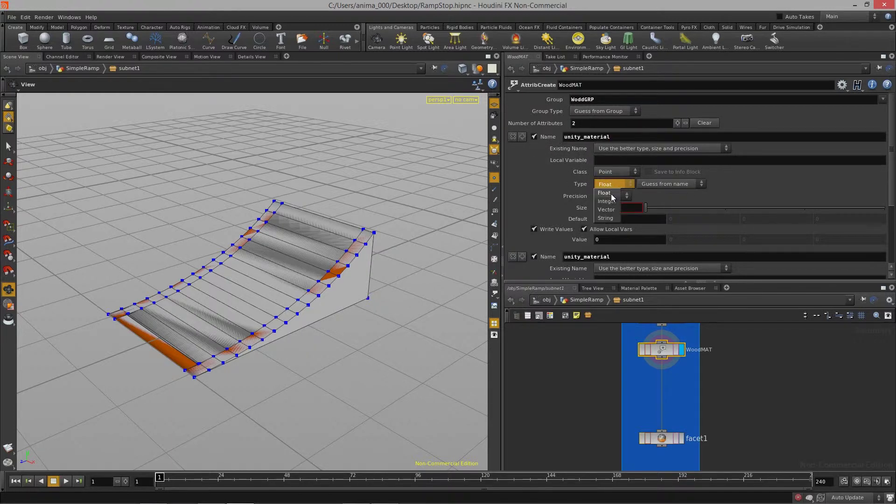
click(606, 218)
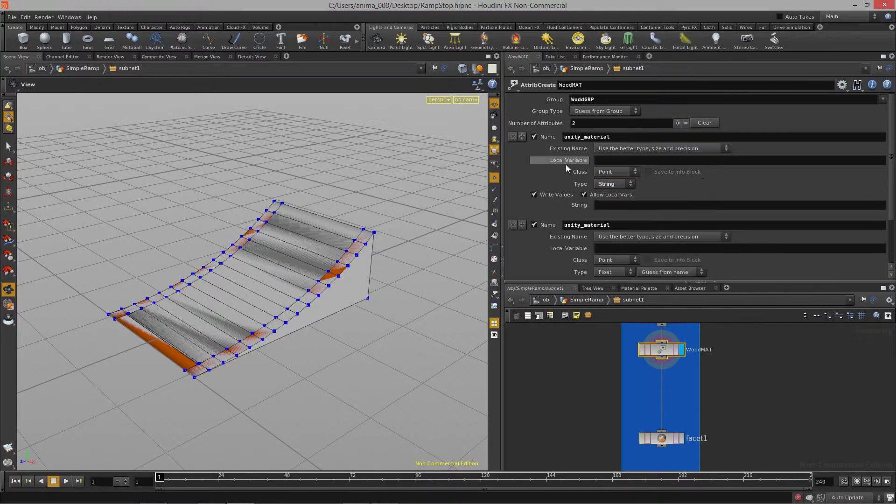
scroll(646, 192, down, 3)
click(631, 223)
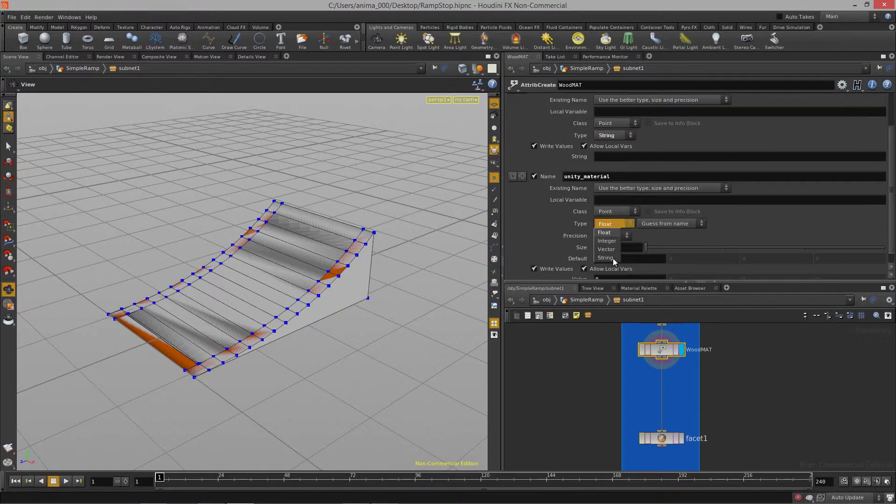
click(606, 258)
scroll(629, 208, down, 1)
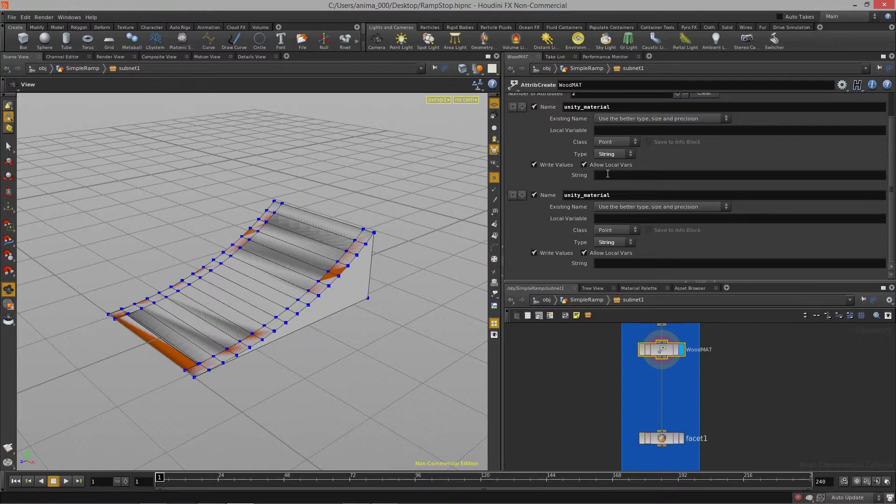
- Copy unity_sub_material_name from the Houdini Engine settings in Unity and use it as the second WoodMAT attribute's name in Houdini
key(alt+Tab)
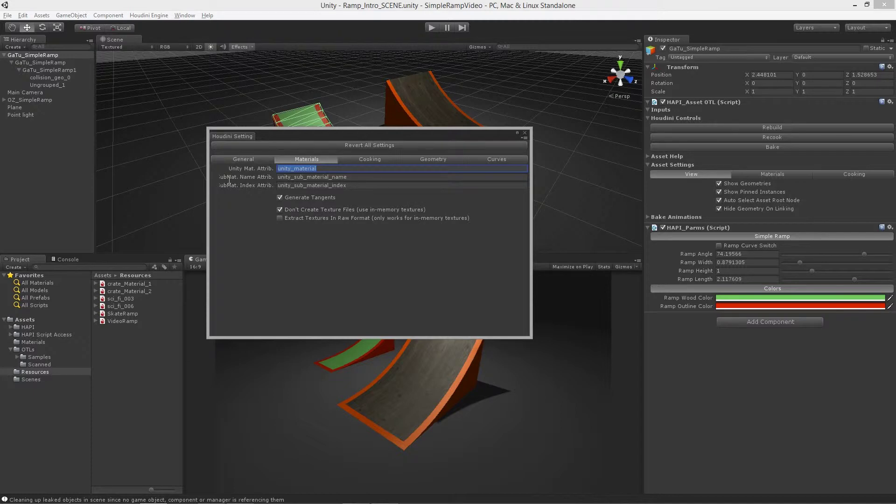
click(366, 177)
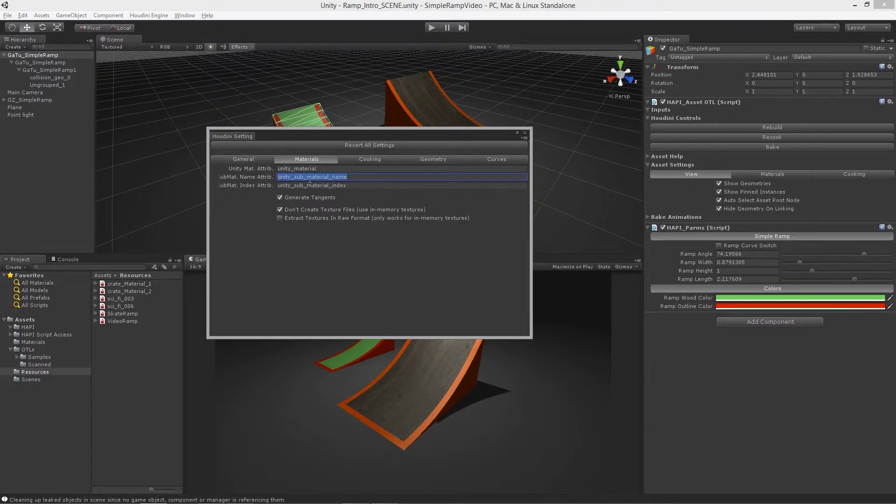
key(alt+Tab)
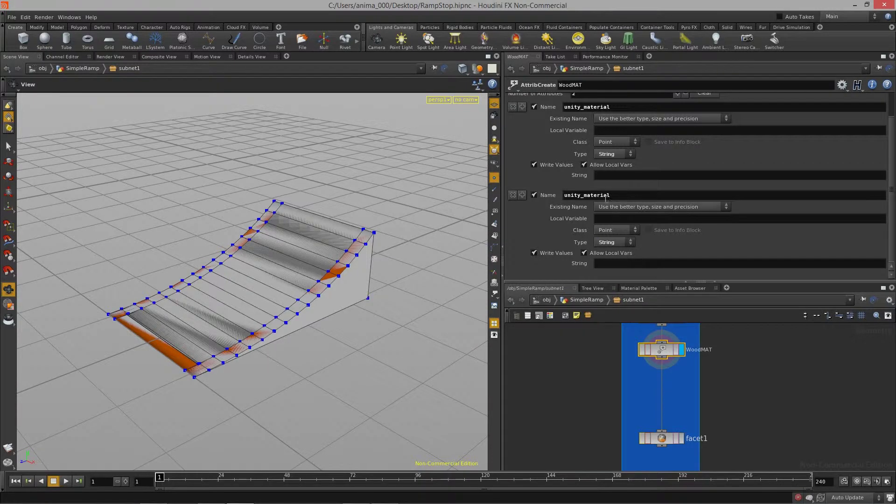
double_click(583, 195)
key(ctrl+v)
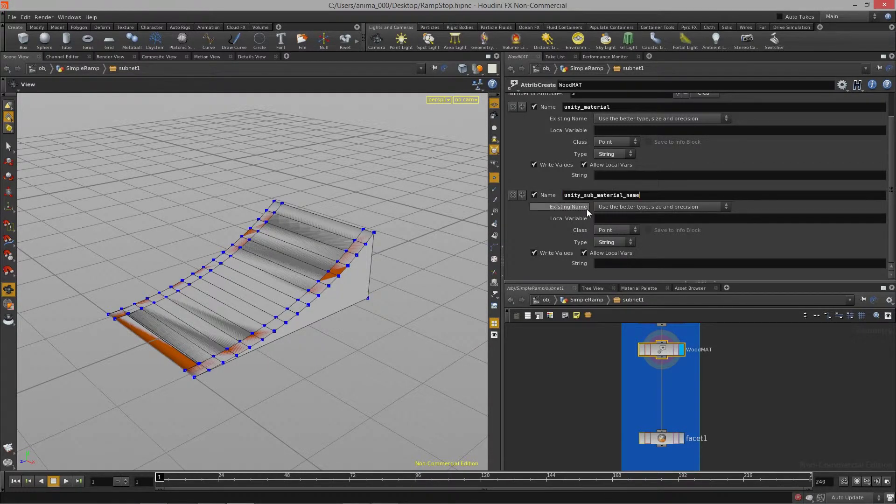
scroll(586, 211, up, 1)
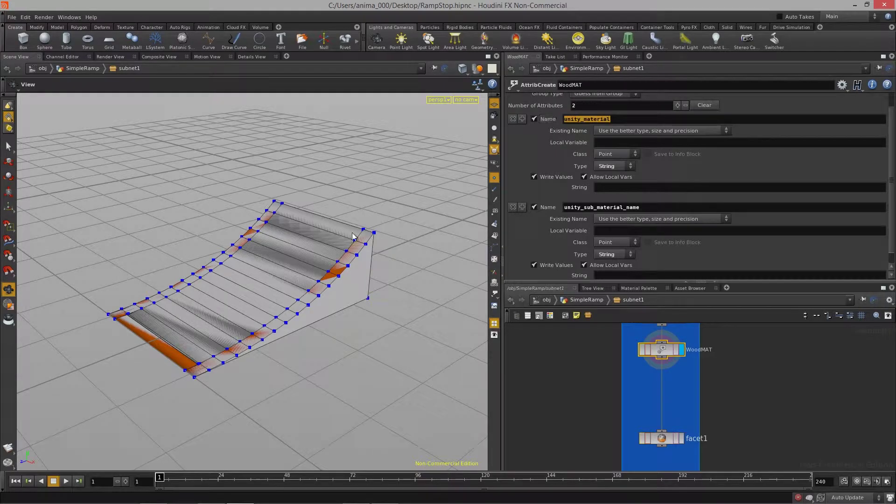
- Check the substance name in Unity's Resources folder, then set the unity_material string to VideoRamp in Houdini
key(alt+Tab)
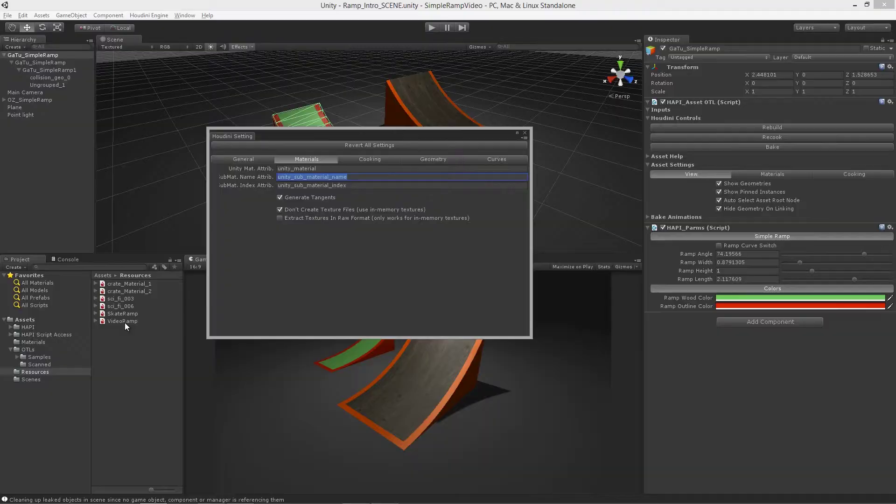
key(alt+Tab)
click(620, 188)
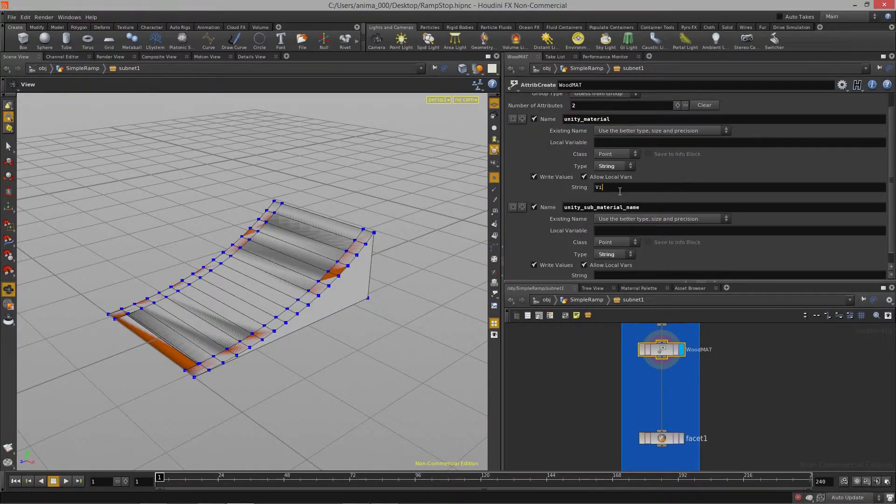
text(VideoRamp)
key(Return)
scroll(616, 192, down, 1)
- Switch to Unity, expand the VideoRamp substance to show its materials, and close the Houdini settings window
key(alt+Tab)
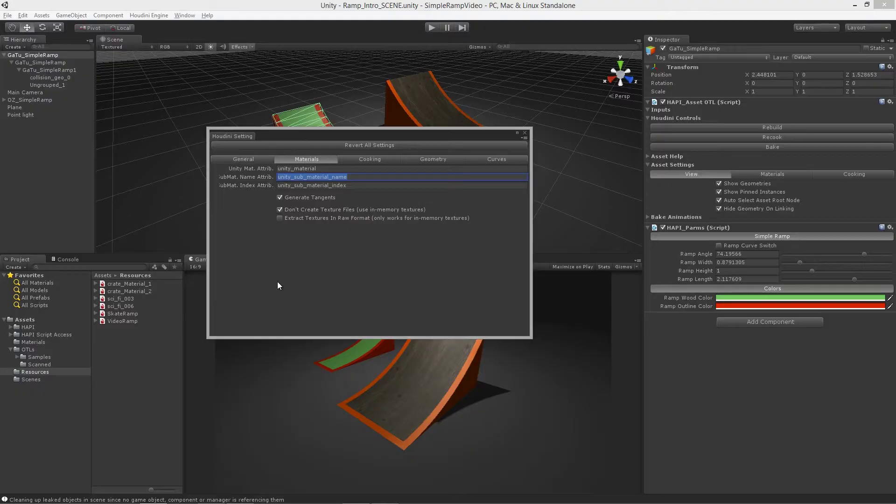
click(97, 321)
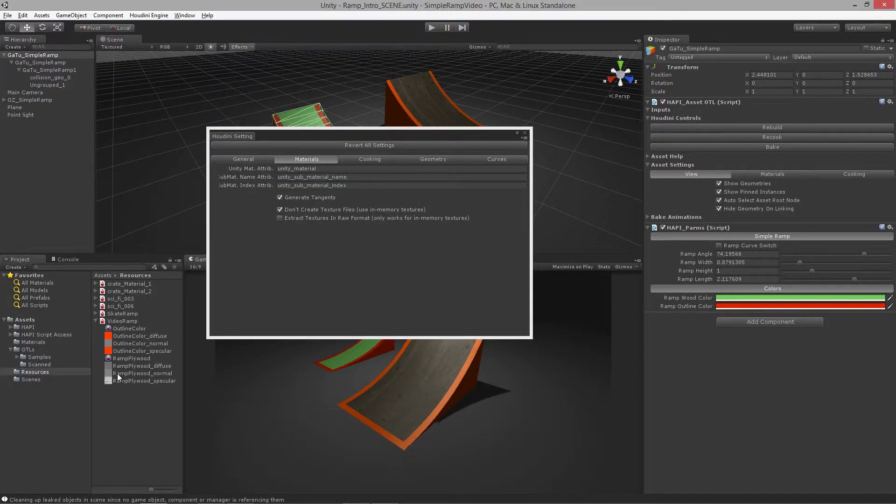
click(525, 133)
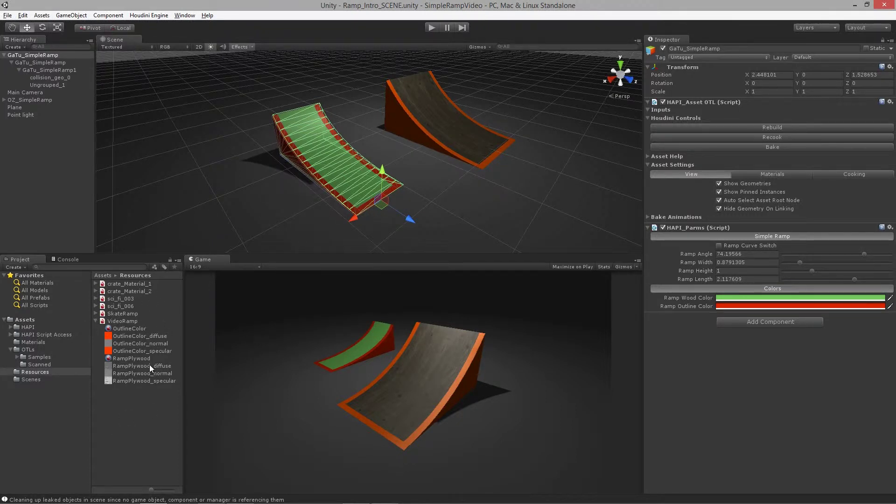
- Switch back to Houdini and set the unity_sub_material_name string to RampPlywood
key(alt+Tab)
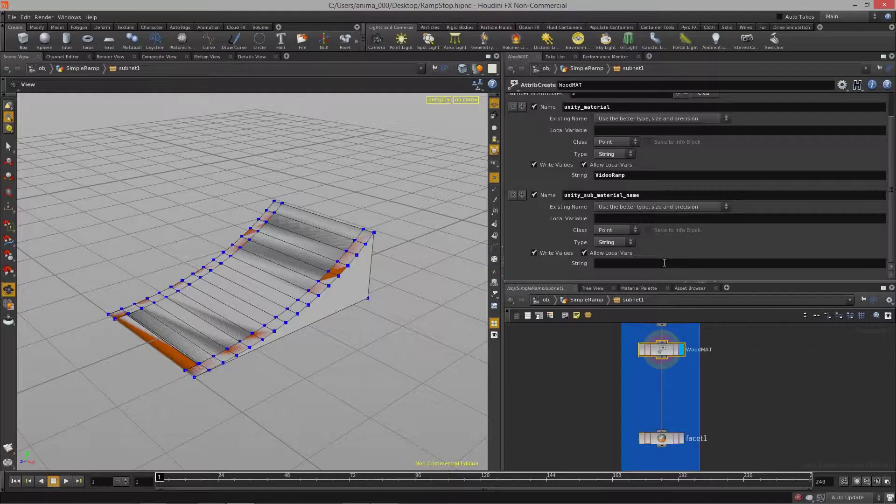
click(617, 267)
text(RampPlywood)
key(Return)
scroll(674, 220, up, 2)
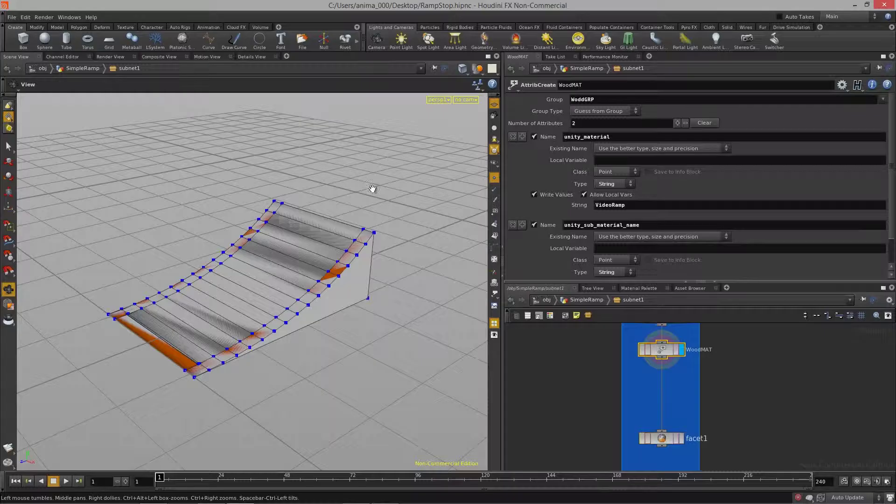
- Enlarge the network area and display the merge2 node upstream of the ClippingSystem and CollisionMesh boxes
drag(742, 282, 739, 195)
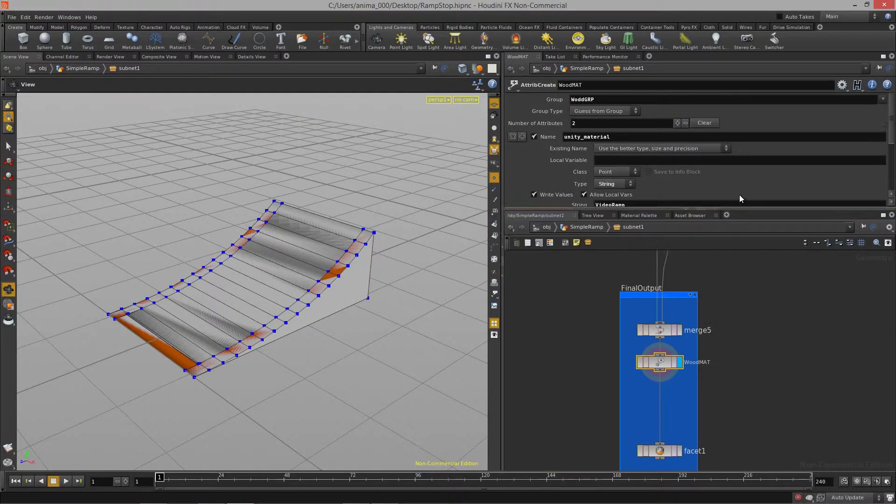
scroll(763, 374, down, 3)
scroll(763, 374, down, 1)
middle_drag(763, 375, 730, 446)
scroll(710, 327, up, 6)
scroll(709, 327, up, 1)
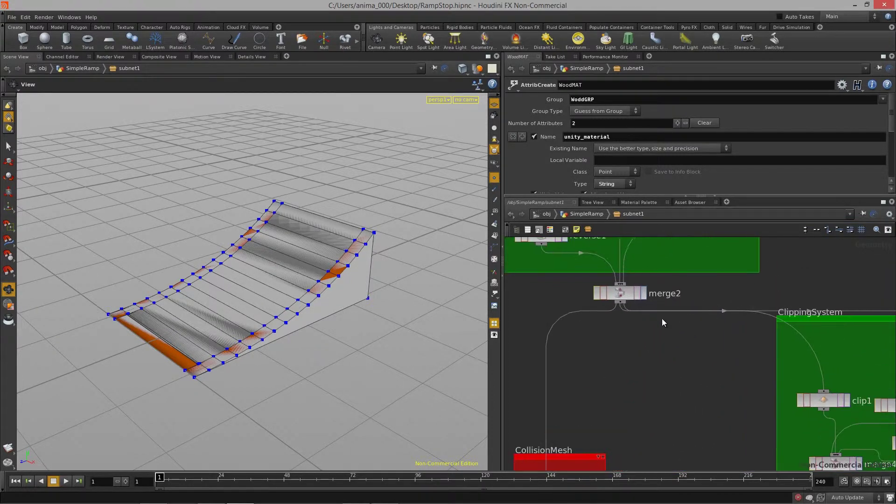
click(645, 294)
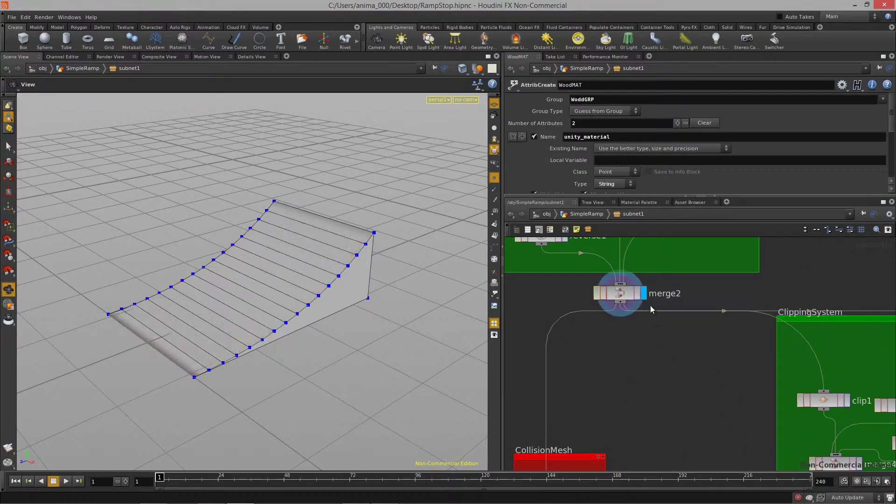
- Add a UV Unwrap node below merge2, connect it to merge2's output and display it
drag(343, 275, 280, 293)
middle_drag(695, 363, 693, 350)
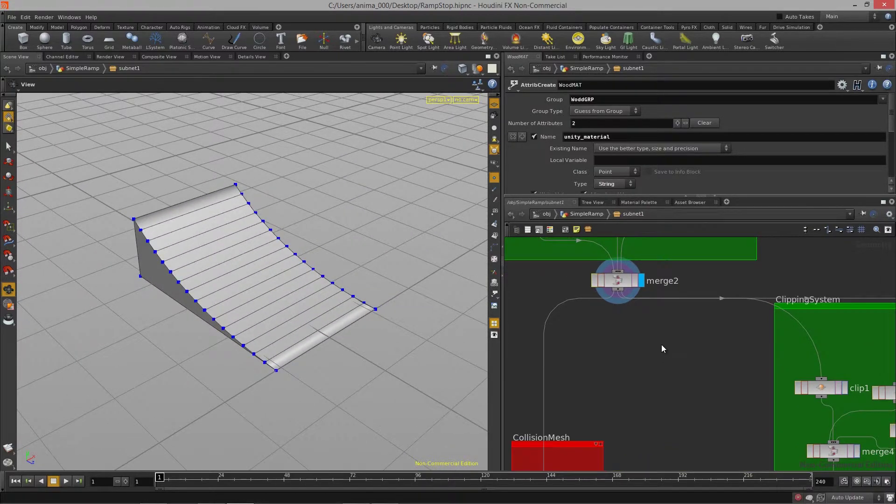
key(Tab)
text(uv)
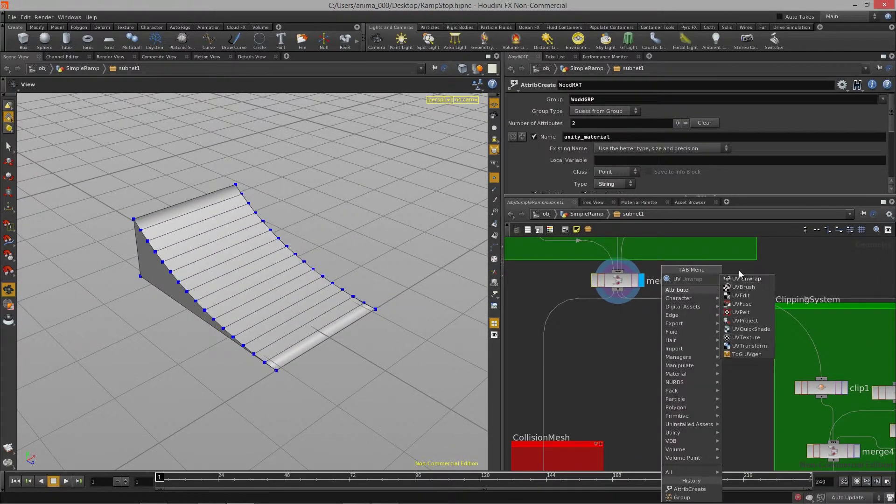
click(750, 281)
click(654, 339)
drag(628, 301, 644, 335)
click(676, 337)
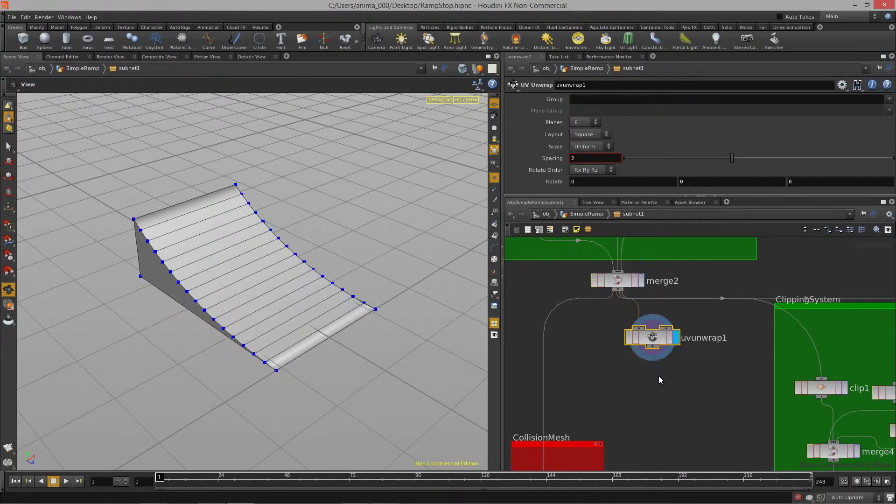
- Temporarily add and display a UVQuickShade node after uvunwrap1 to check the ramp's UVs, and delete it
drag(304, 278, 323, 308)
middle_drag(685, 401, 683, 374)
right_click(683, 374)
text(u)
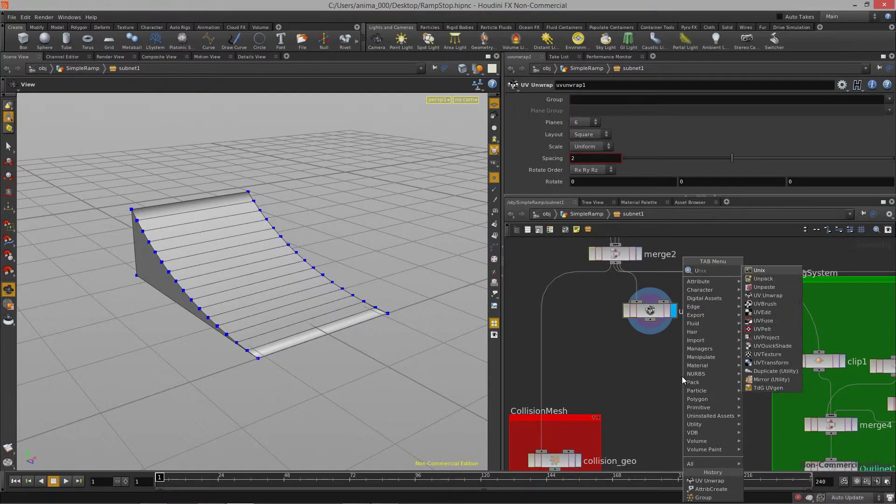
click(768, 346)
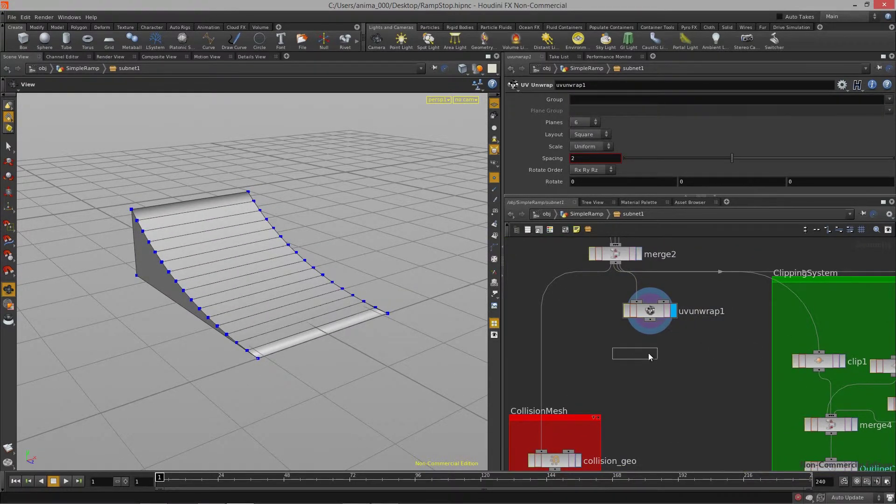
click(658, 355)
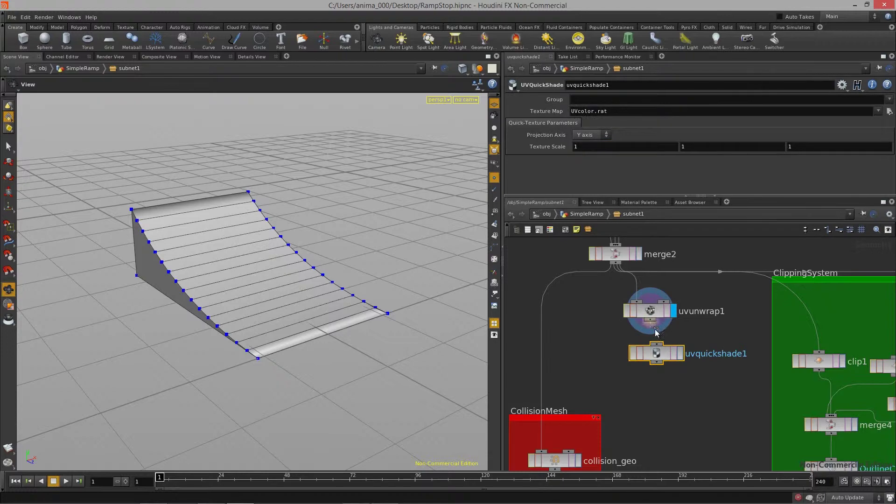
click(674, 353)
drag(318, 261, 297, 286)
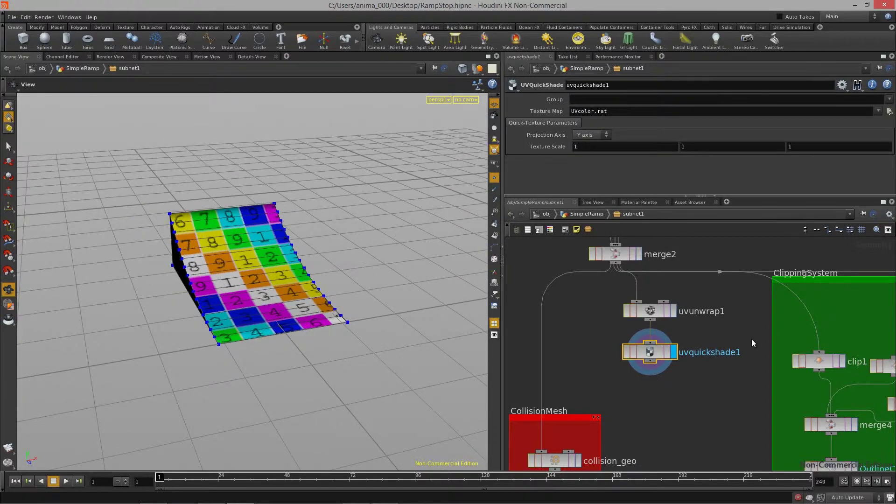
key(Delete)
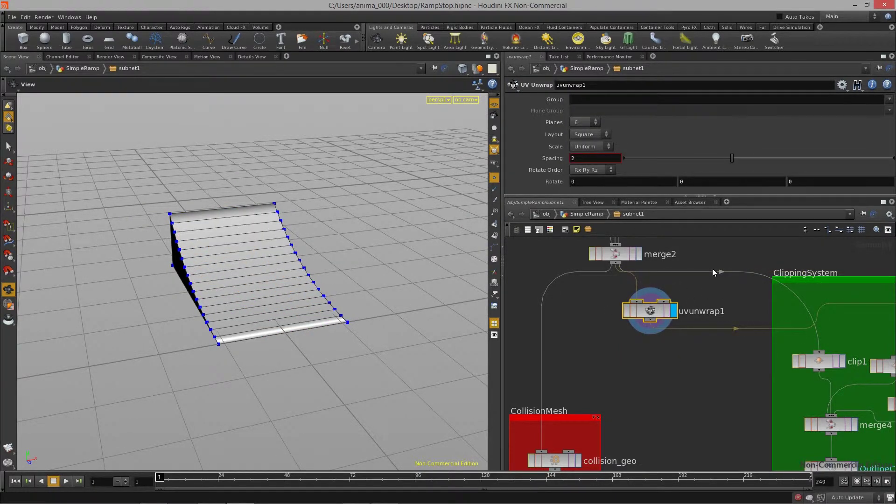
- Reroute the ClippingSystem's clip1 and clip2 inputs to uvunwrap1's output and move uvunwrap1 up closer to merge2
click(662, 324)
click(652, 320)
drag(653, 312, 672, 290)
middle_drag(773, 283, 635, 282)
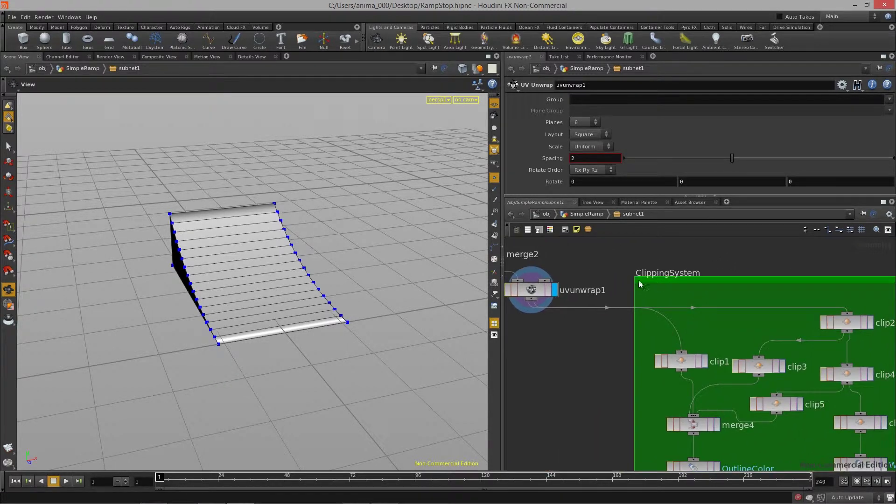
scroll(635, 282, down, 2)
middle_drag(626, 349, 688, 330)
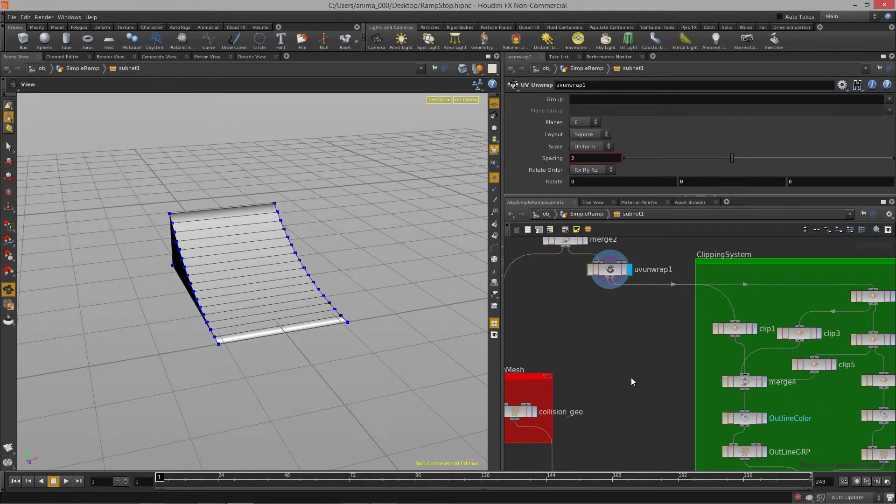
middle_drag(632, 345, 617, 331)
middle_drag(673, 351, 789, 370)
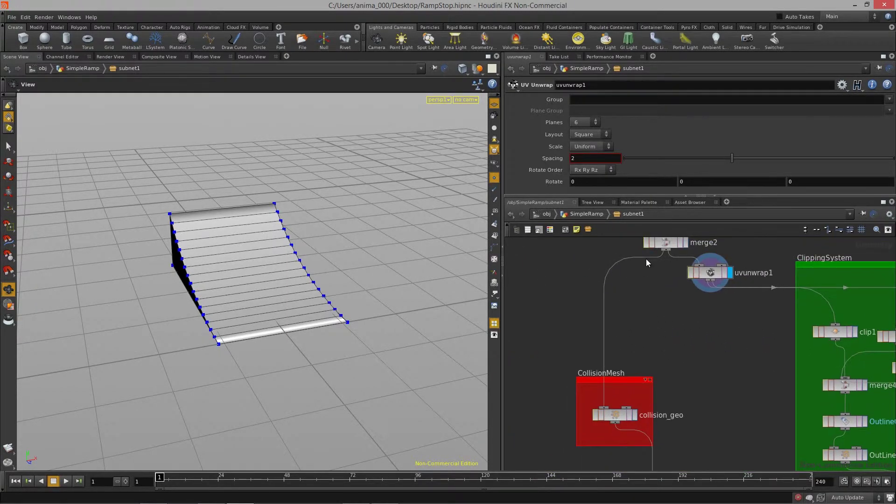
- Insert an AttribCreate node between WoodMAT and facet1 in the FinalOutput box and name it OutlineMAT
scroll(640, 365, down, 3)
middle_drag(663, 385, 680, 205)
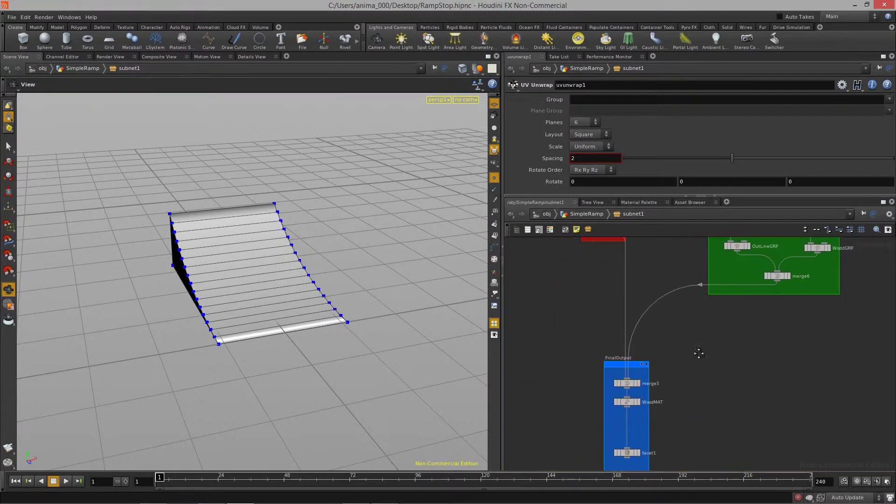
middle_drag(701, 352, 725, 289)
scroll(726, 289, down, 2)
scroll(676, 353, up, 3)
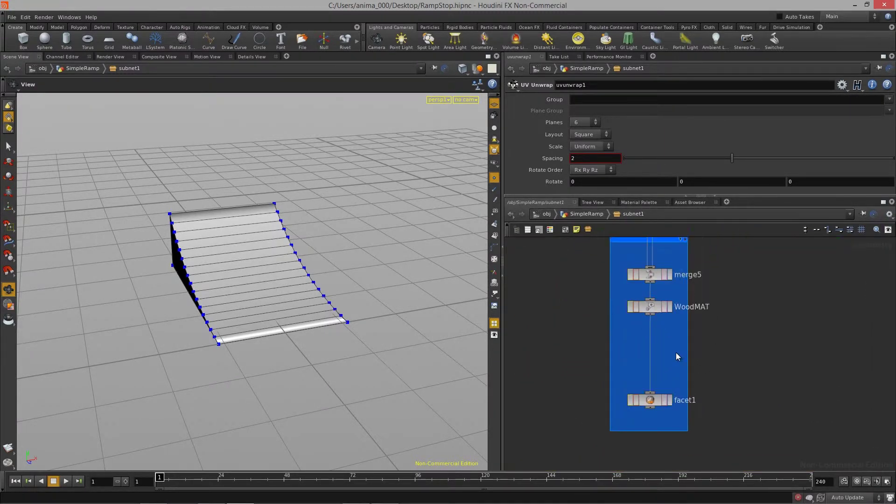
key(Tab)
mouse_move(747, 273)
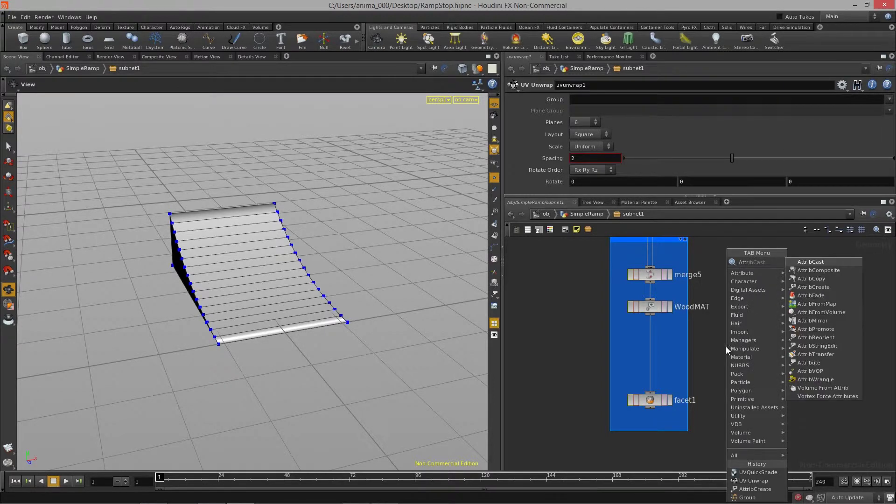
click(830, 287)
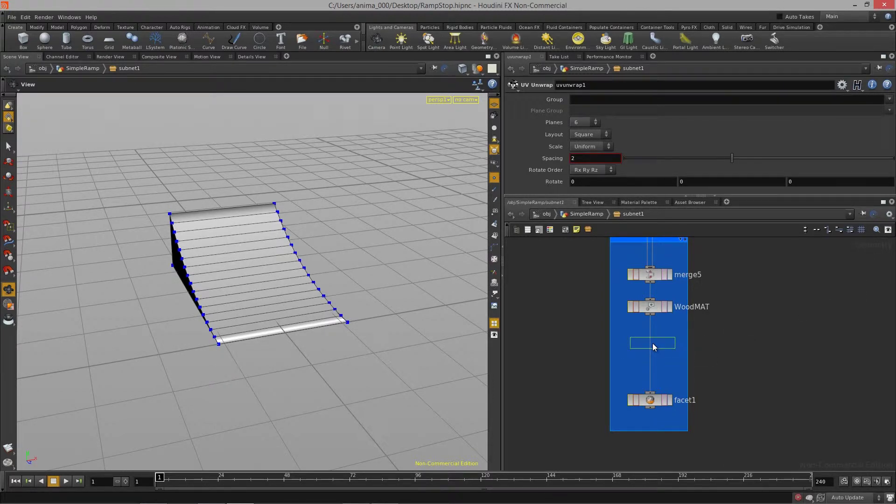
click(674, 345)
double_click(682, 345)
text(OutlineMAT)
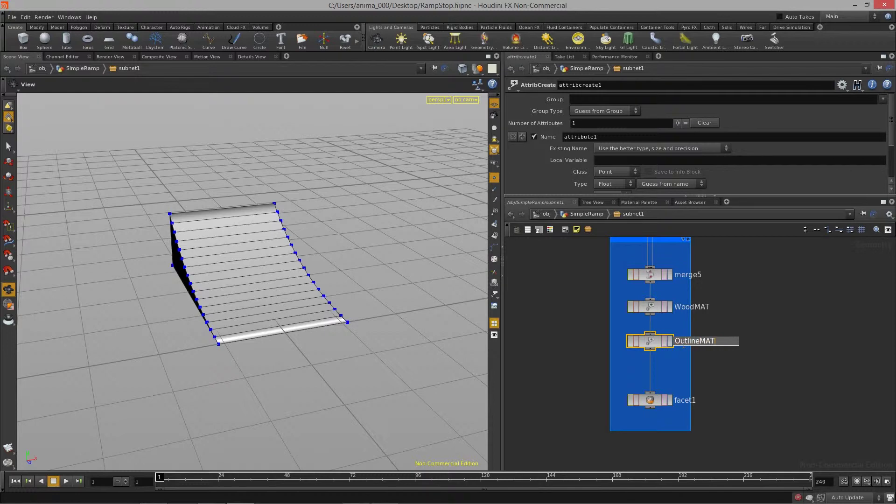
key(Return)
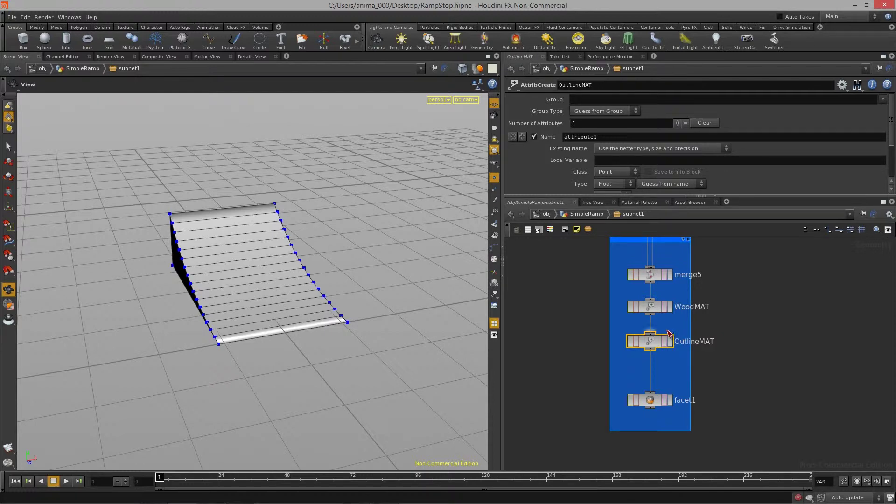
- Enlarge the OutlineMAT parameter area, add a second attribute and set both attribute types to String
drag(749, 197, 747, 269)
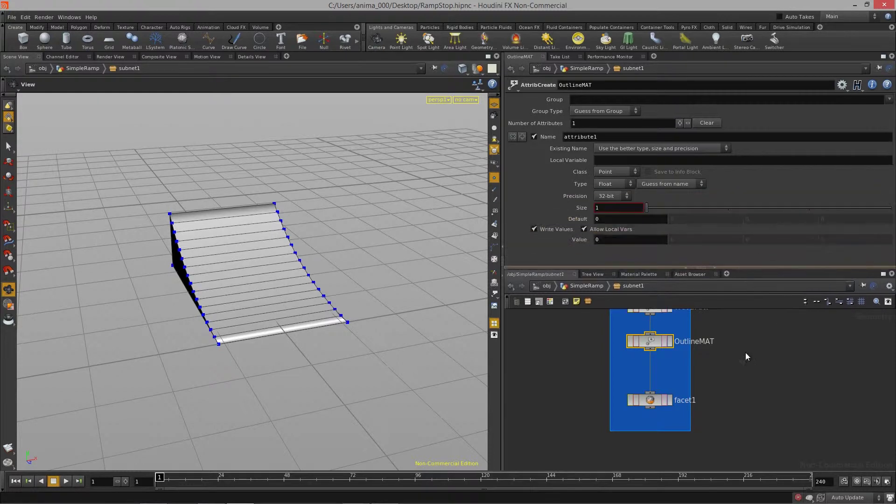
click(523, 136)
click(620, 184)
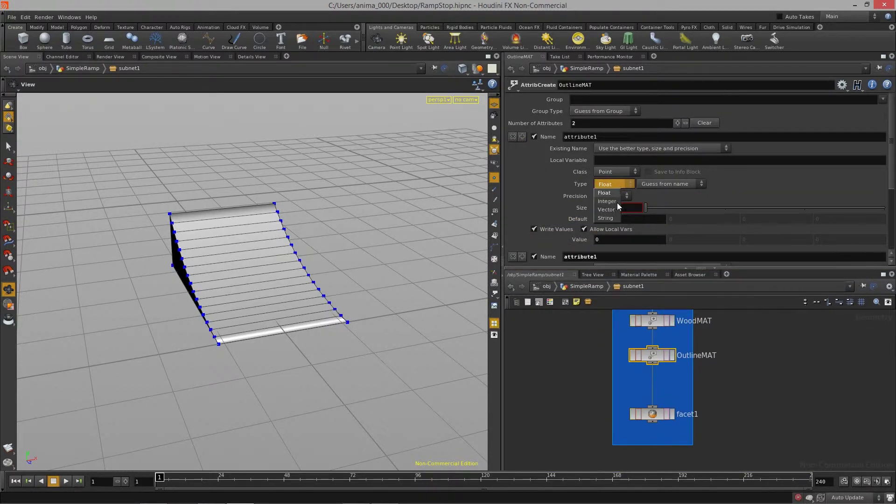
click(615, 217)
scroll(616, 220, down, 3)
click(613, 224)
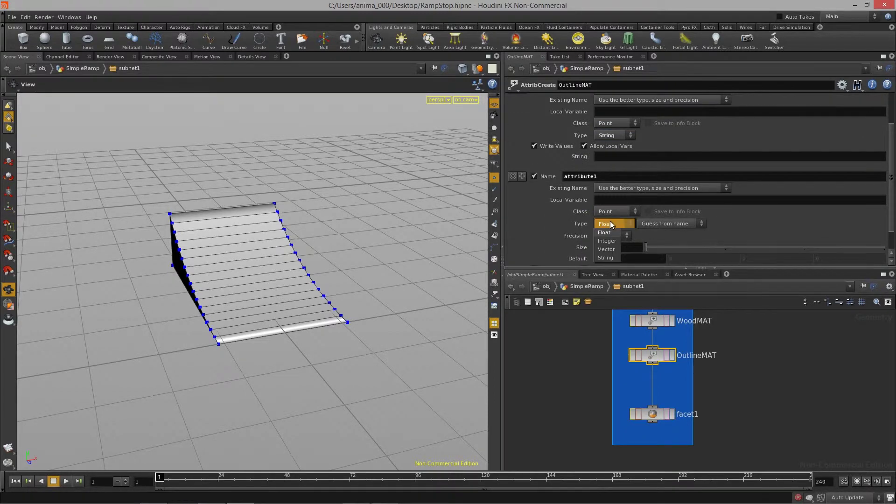
click(616, 257)
scroll(658, 216, up, 1)
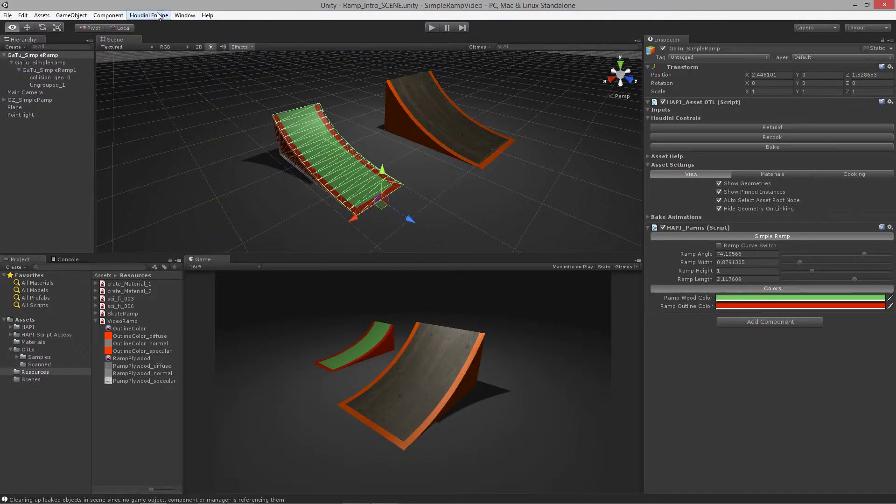
- Look up the material attribute in Unity's Houdini Engine settings and name OutlineMAT's first attribute unity_material in Houdini
click(159, 15)
click(163, 65)
click(314, 170)
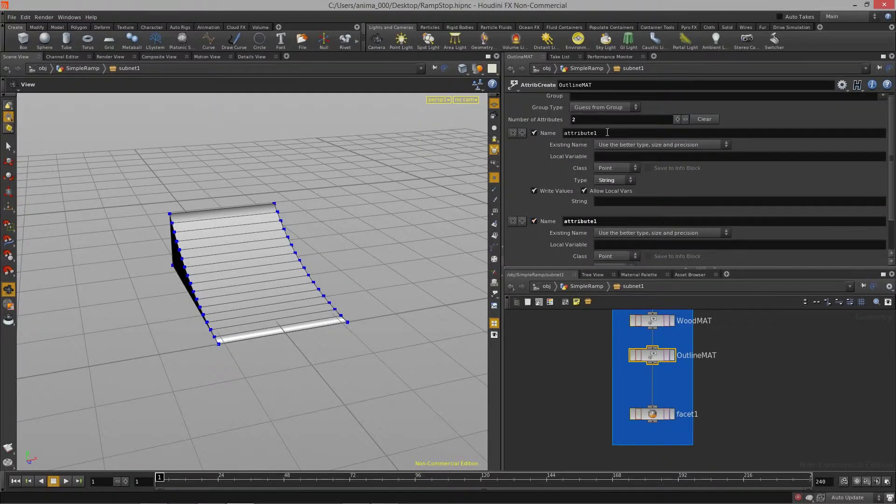
double_click(608, 133)
text(unity_material)
- Copy the sub-material name attribute from Unity's Houdini settings and name OutlineMAT's second attribute unity_sub_material_name
key(alt+Tab)
drag(360, 178, 312, 177)
key(alt+Tab)
double_click(602, 221)
text(unity_sub_material_name)
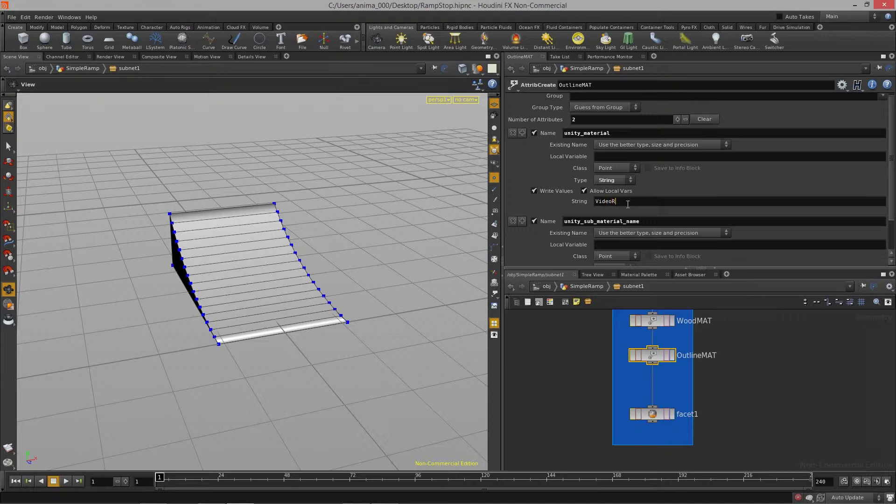
- Checking the names in Unity's Resources, set OutlineMAT's unity_material string to VideoRamp and its unity_sub_material_name string to OutlineColor
key(alt+Tab)
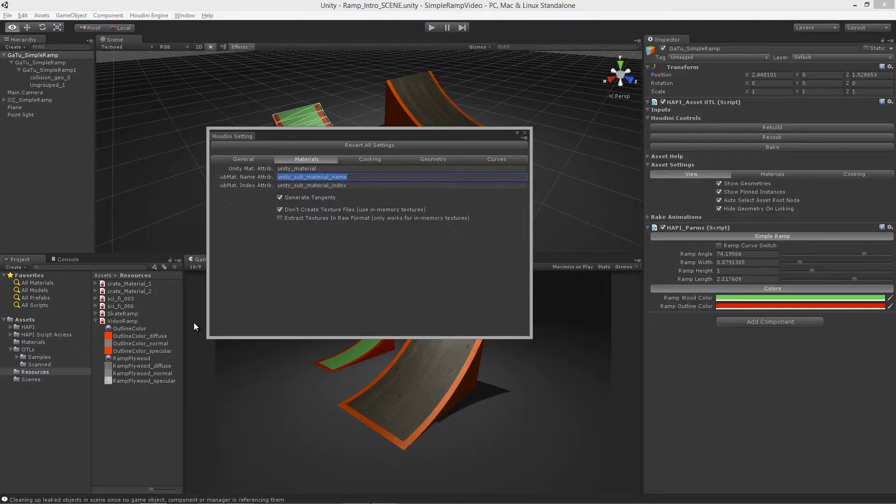
key(alt+Tab)
scroll(628, 255, down, 3)
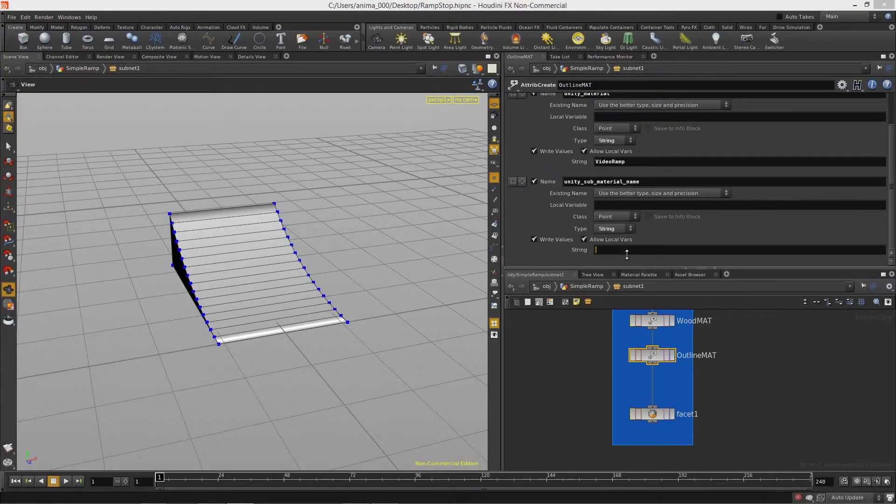
key(alt+Tab)
key(alt+Tab)
text(OutlineColor)
key(Return)
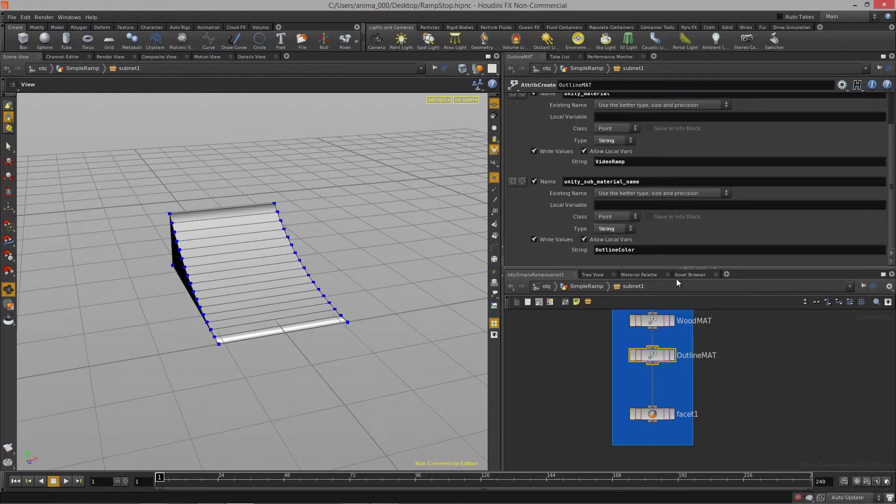
- Enlarge the network area, display the facet1 node and move it closer beneath OutlineMAT
drag(394, 315, 346, 196)
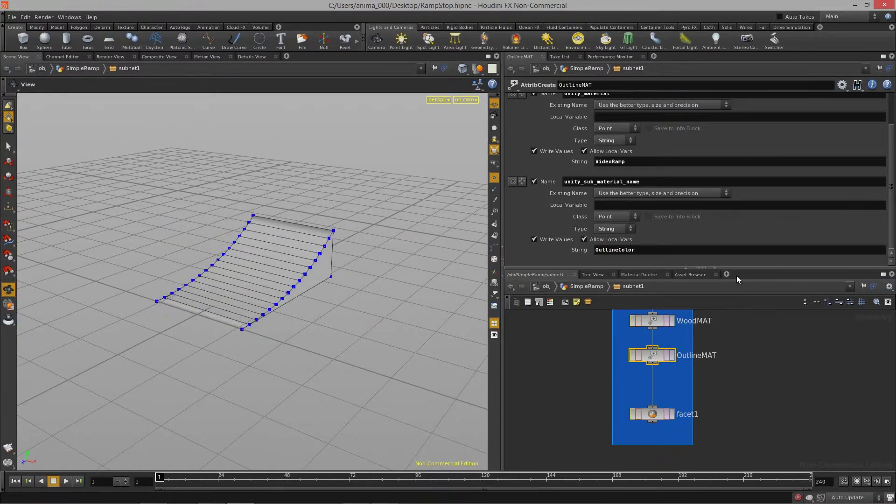
drag(742, 268, 728, 202)
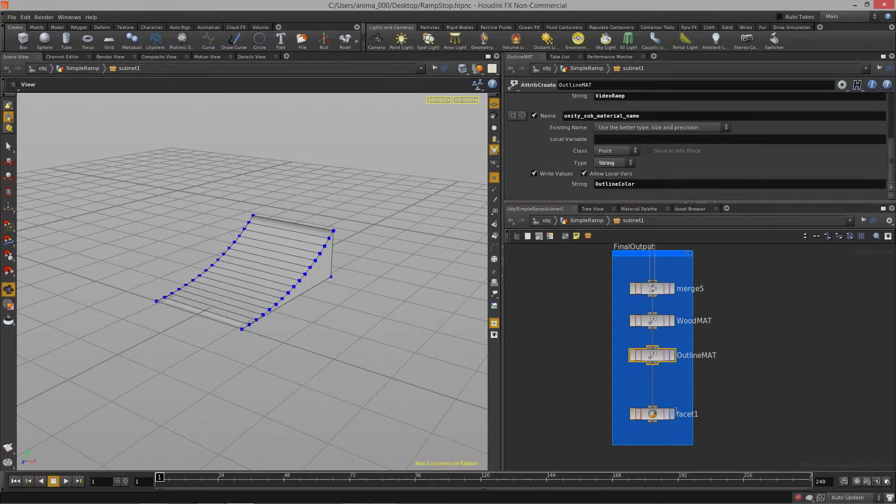
click(672, 415)
drag(270, 276, 255, 257)
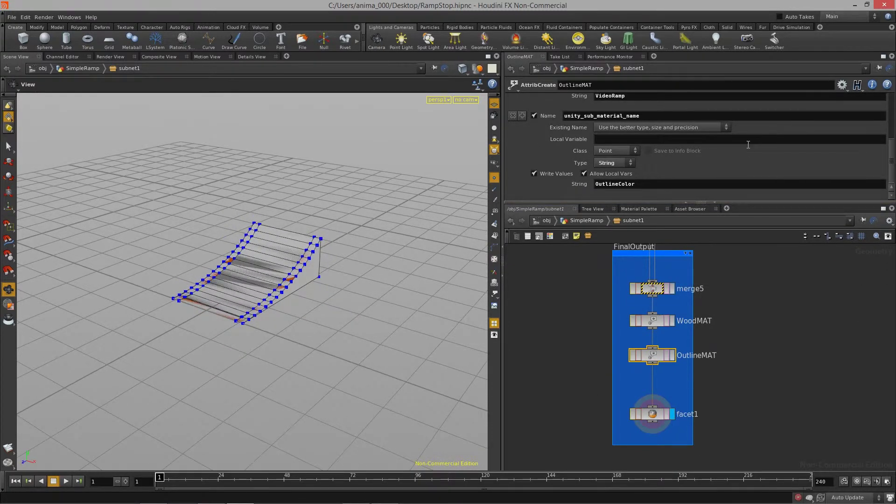
scroll(749, 145, up, 5)
scroll(664, 399, up, 2)
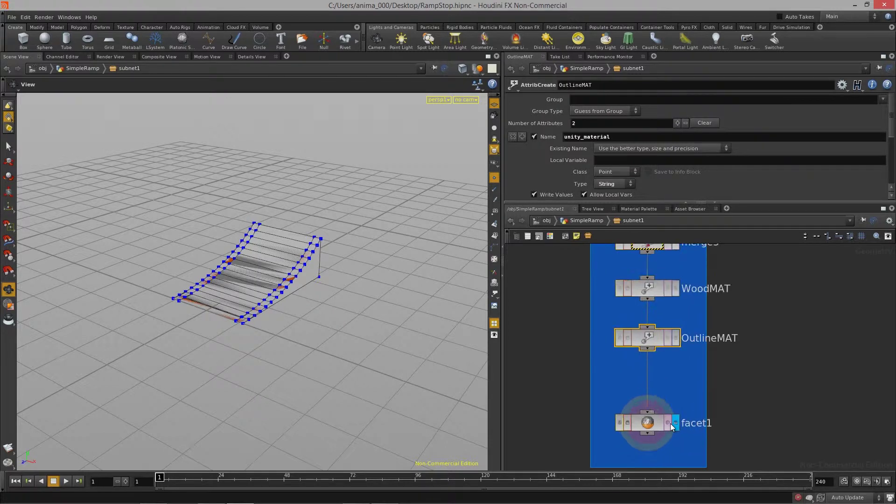
drag(647, 422, 647, 398)
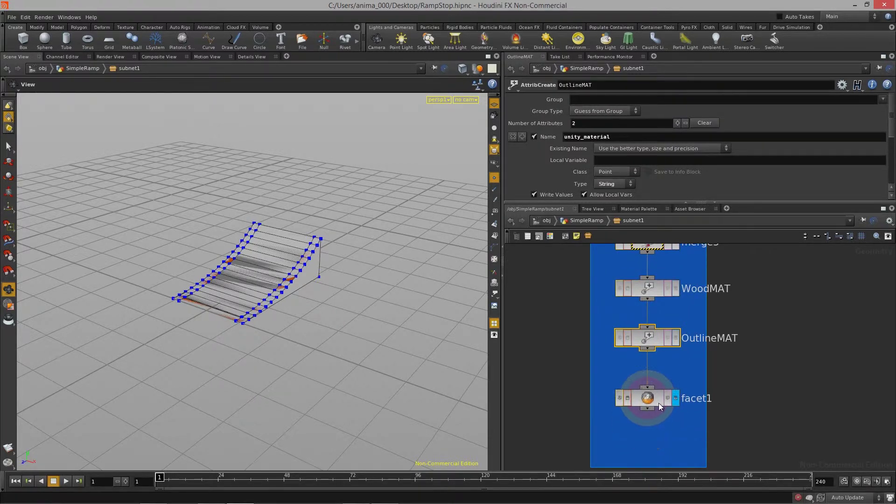
- Save the Houdini scene with the whole network in view and go up to the SimpleRamp level
middle_drag(776, 327, 773, 372)
scroll(774, 372, down, 6)
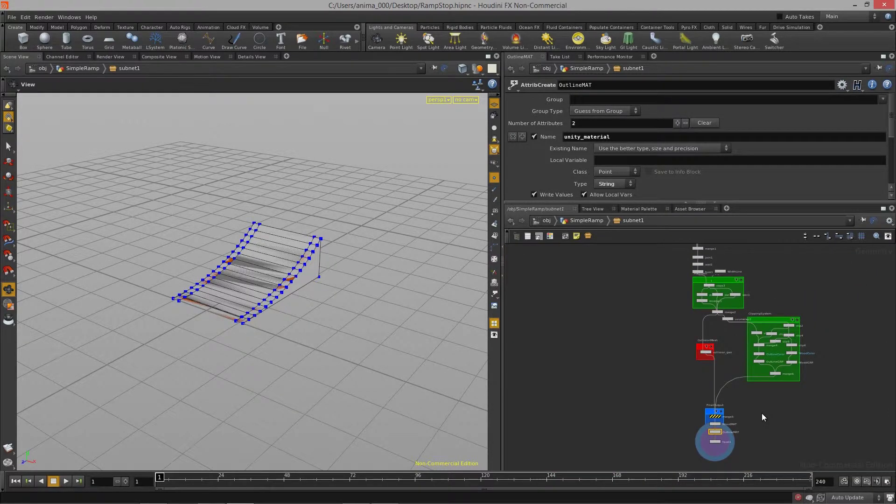
key(h)
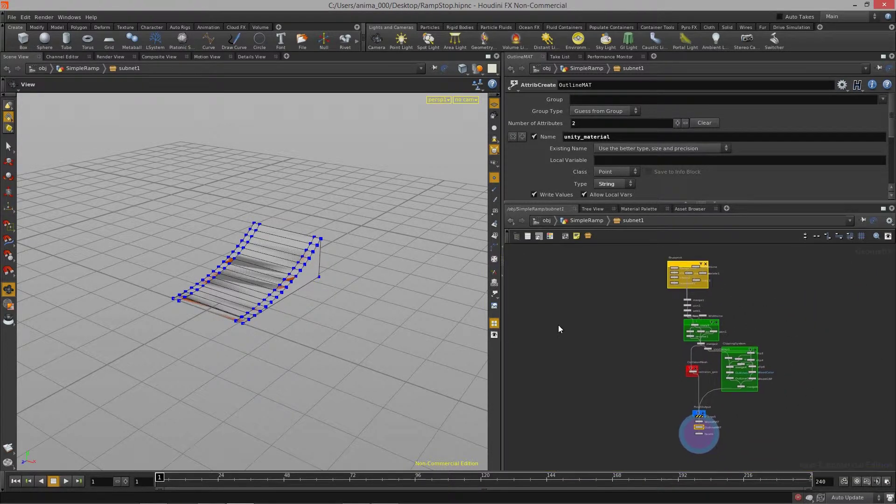
middle_drag(598, 333, 590, 334)
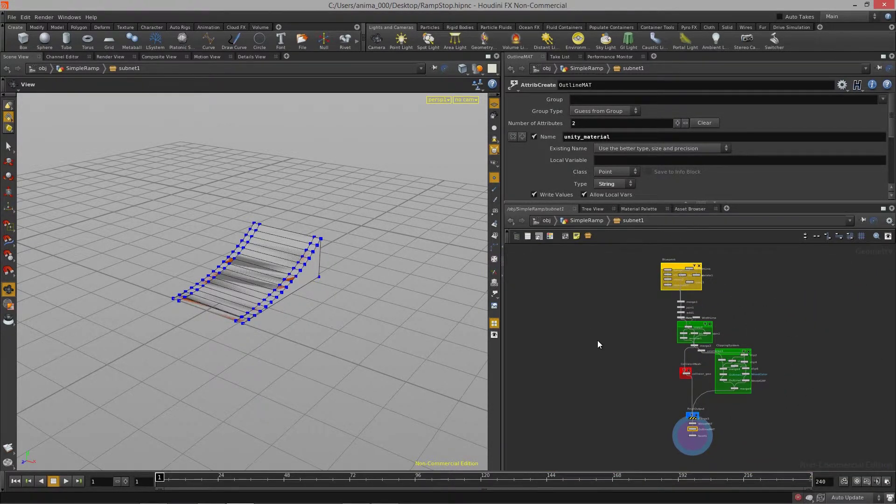
key(ctrl+s)
click(595, 223)
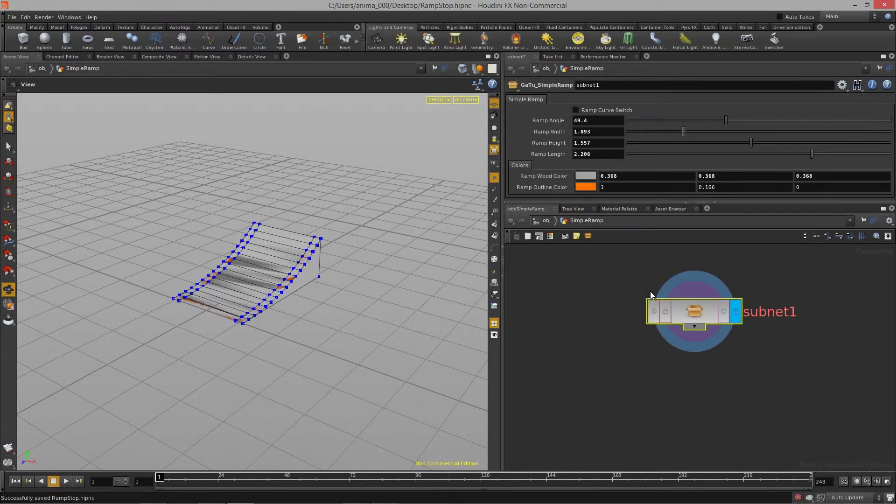
- Save the operator type of subnet1, match it to its current definition, and look inside the locked network before returning to SimpleRamp
right_click(665, 327)
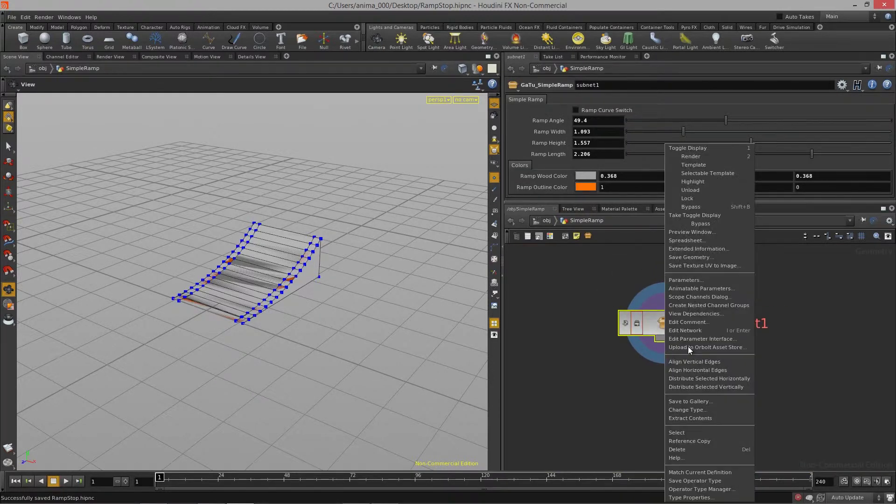
click(701, 482)
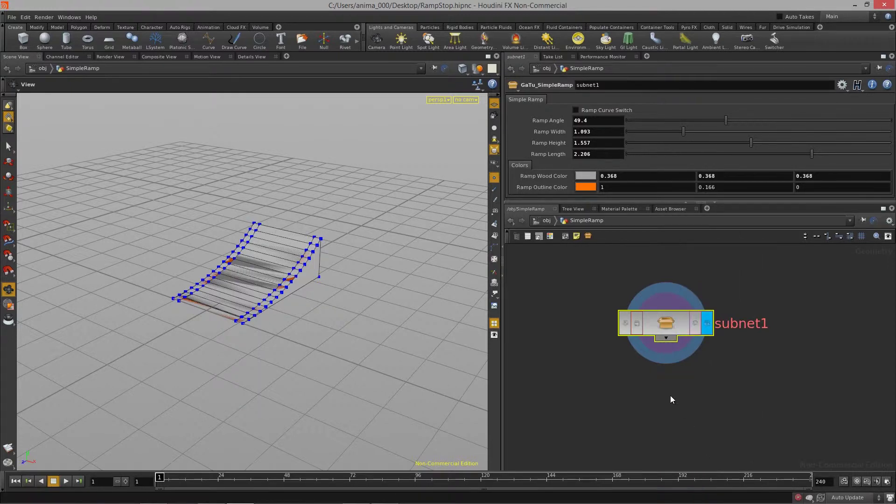
right_click(665, 367)
click(700, 479)
double_click(677, 333)
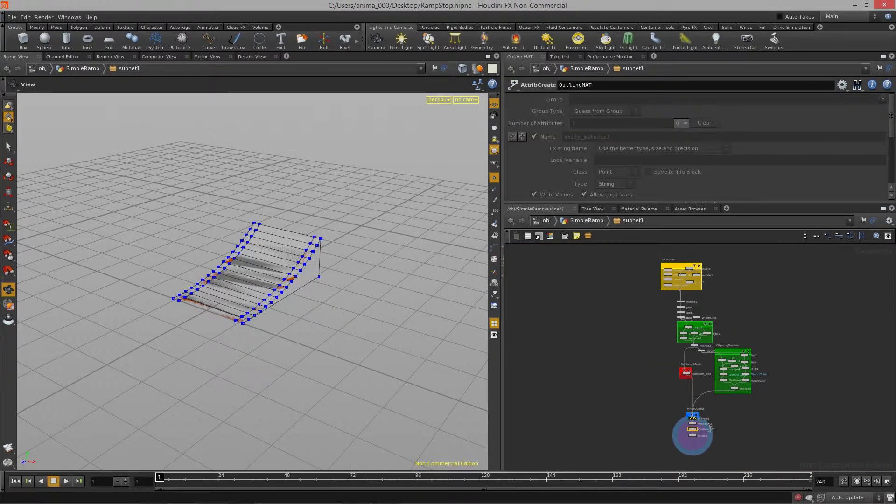
scroll(713, 428, up, 5)
click(593, 221)
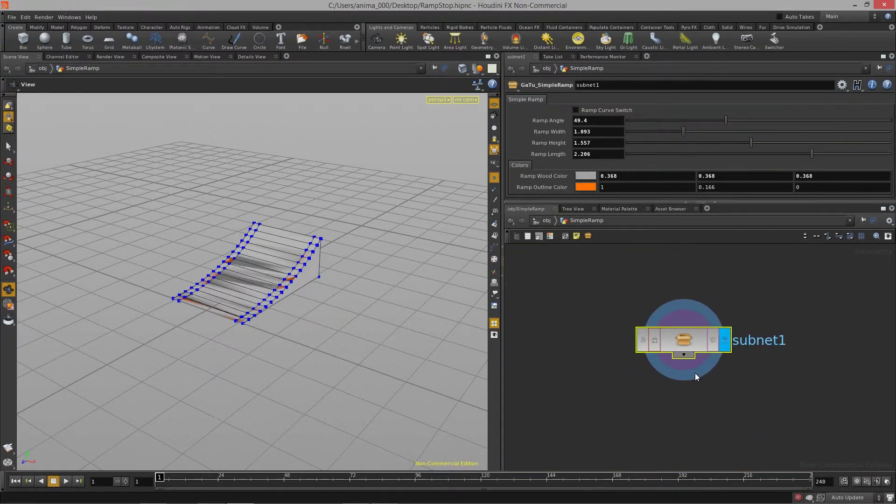
- Switch to Unity, close the Houdini settings window and show the OTLs' Scanned folder in the file explorer
key(alt+Tab)
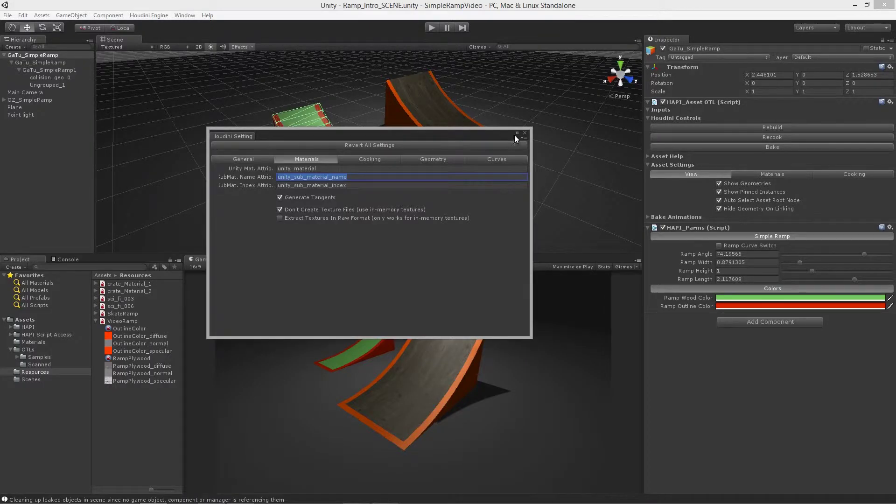
click(524, 133)
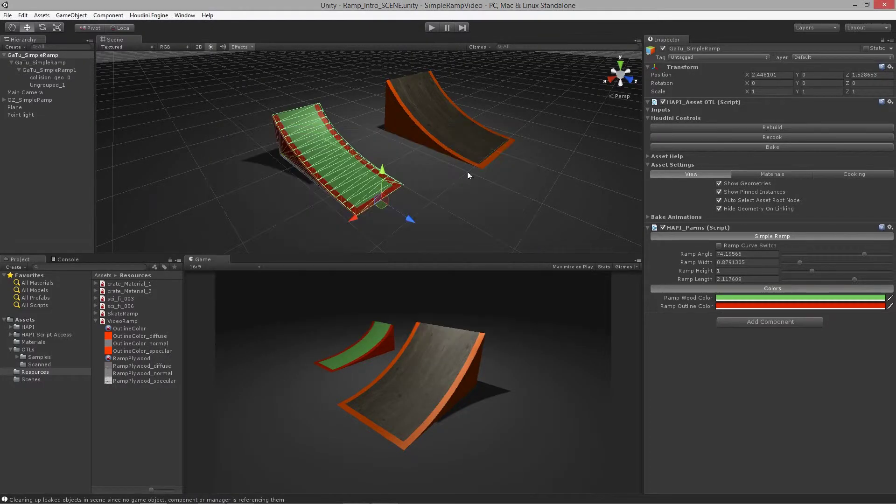
click(97, 322)
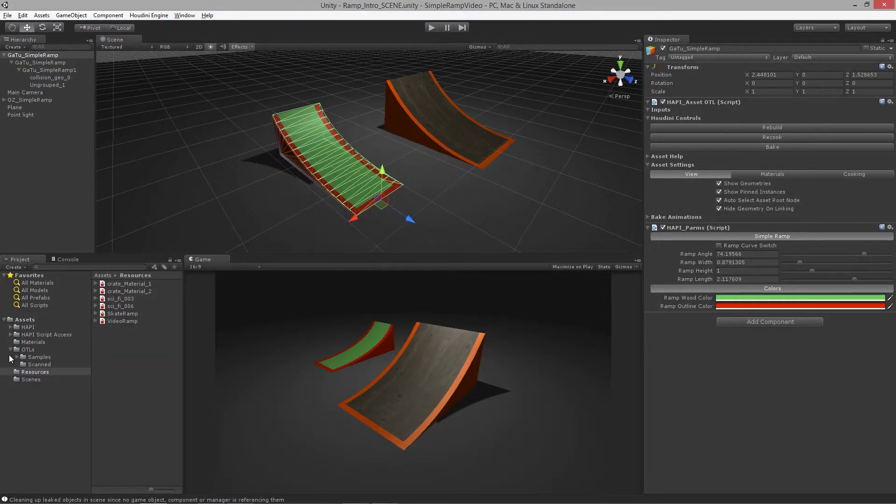
click(33, 364)
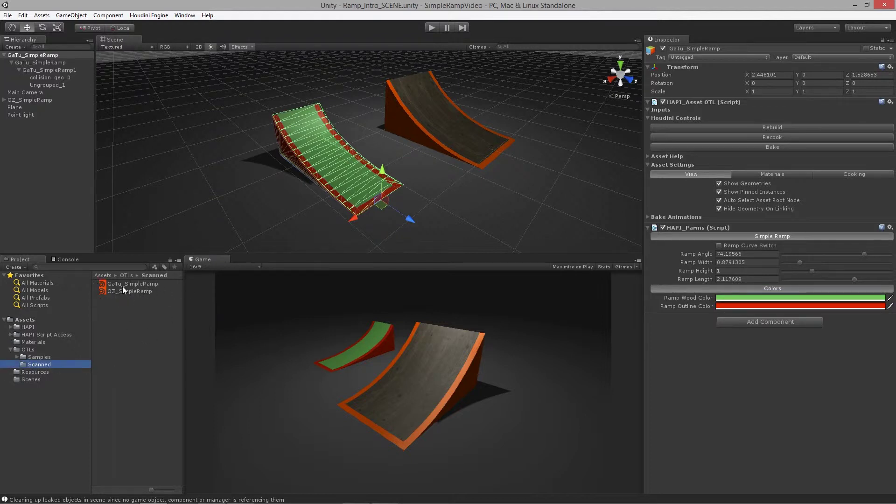
right_click(135, 341)
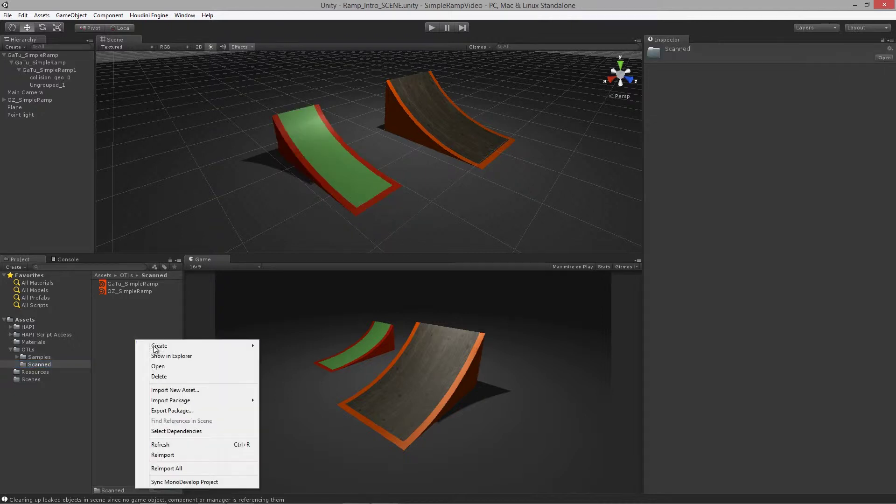
click(180, 356)
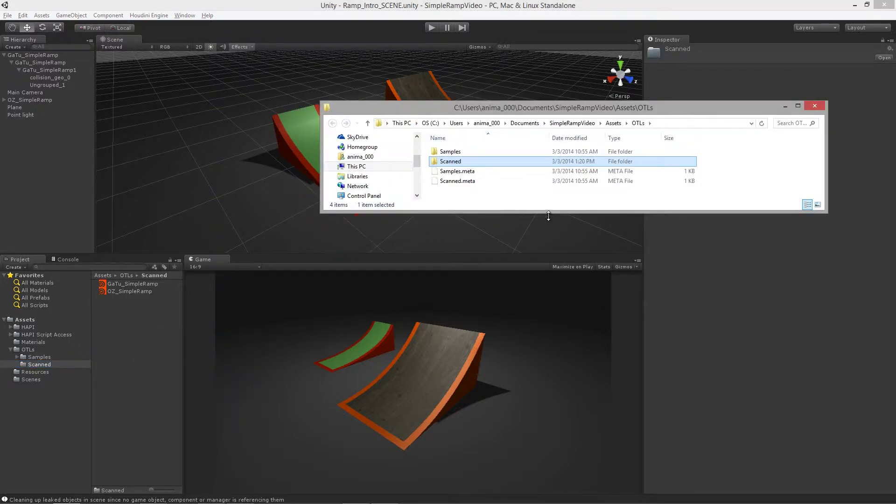
- Enlarge the file explorer window, open the Scanned folder and dock the window to one half of the screen
drag(825, 231, 716, 231)
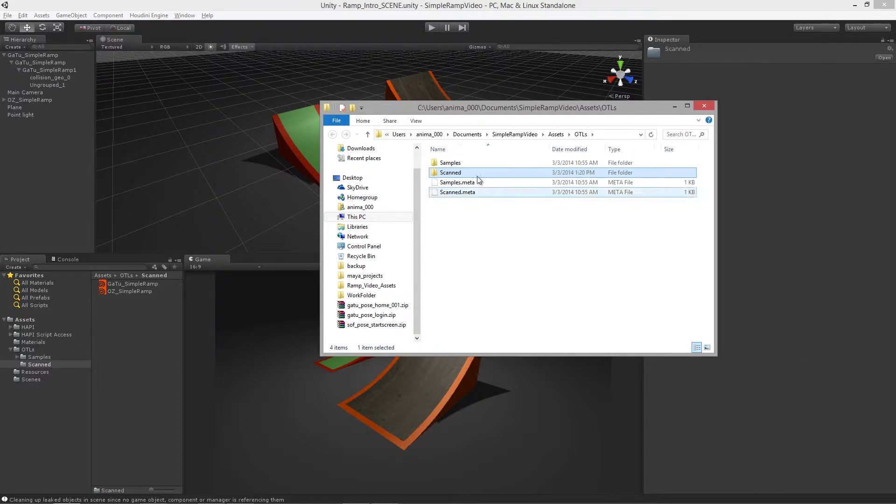
double_click(464, 174)
drag(522, 108, 2, 64)
click(67, 495)
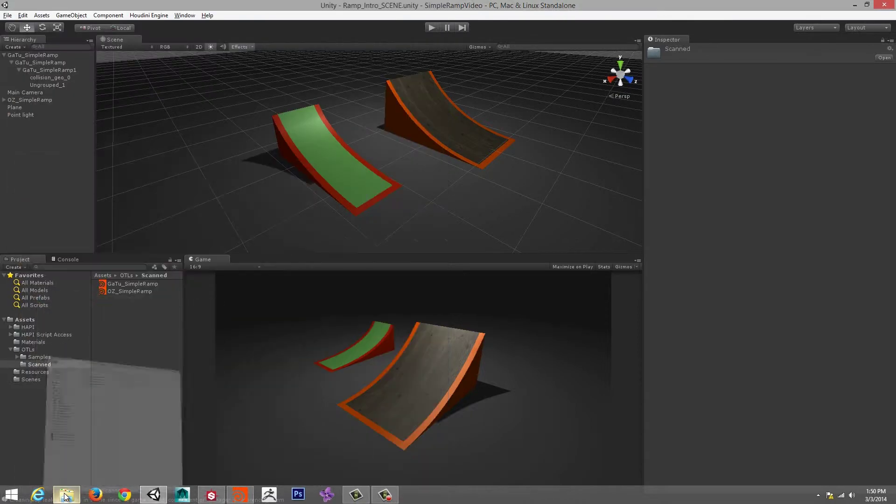
click(66, 494)
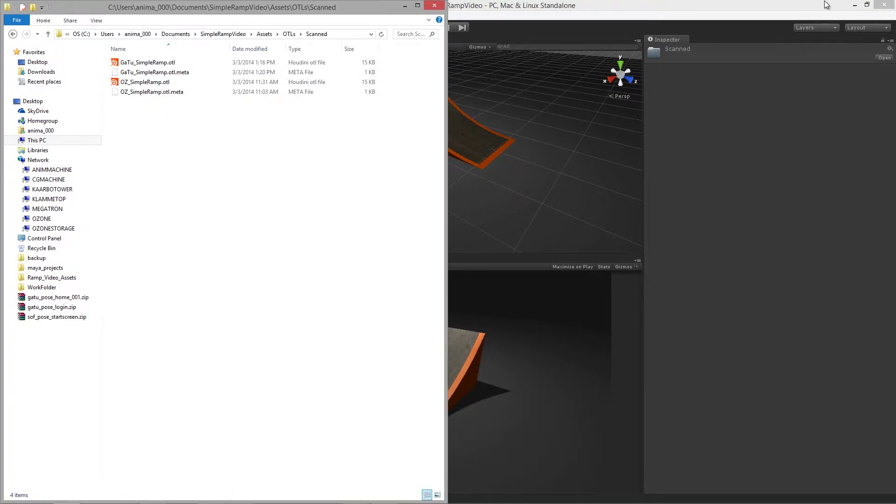
- Open a second file explorer window on the OTLs folder and arrange it side by side with the Scanned folder window
drag(341, 10, 634, 47)
right_click(130, 322)
click(171, 332)
click(66, 495)
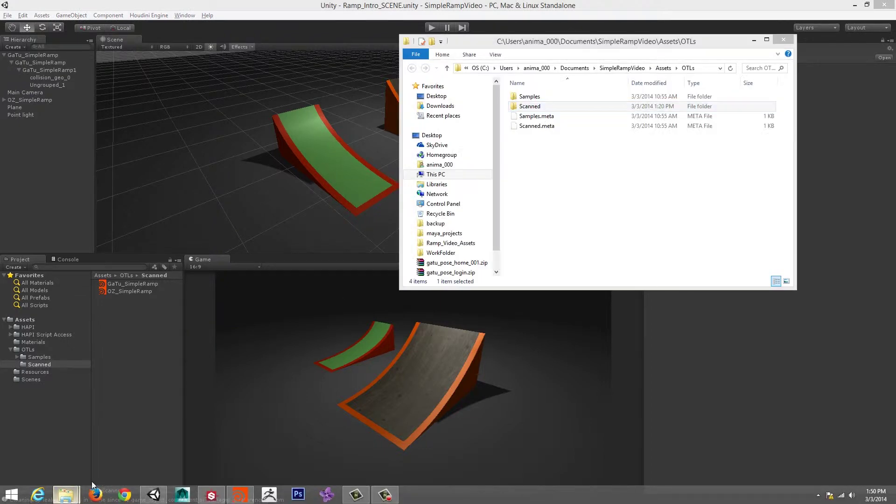
click(64, 439)
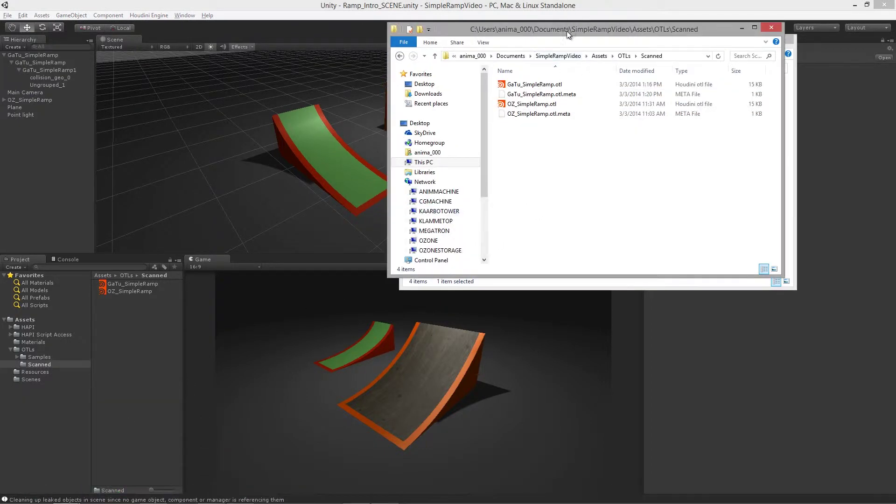
drag(568, 30, 1, 24)
drag(540, 43, 895, 48)
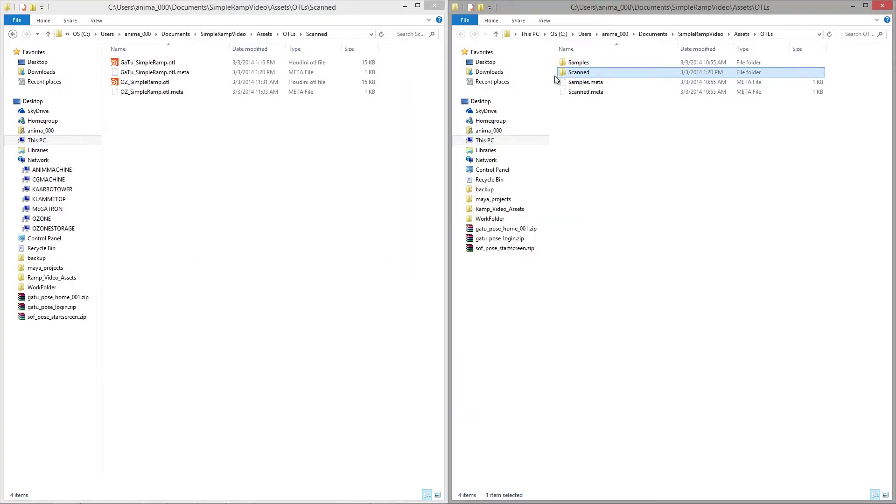
- Copy GaTu_SimpleRamp.otl from the Desktop into the Scanned folder, replacing the existing file, and minimize both file windows
click(486, 62)
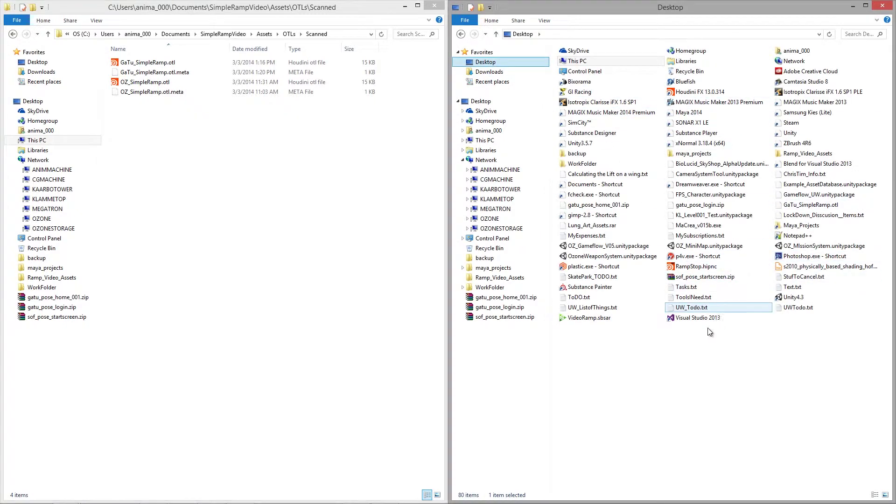
click(814, 206)
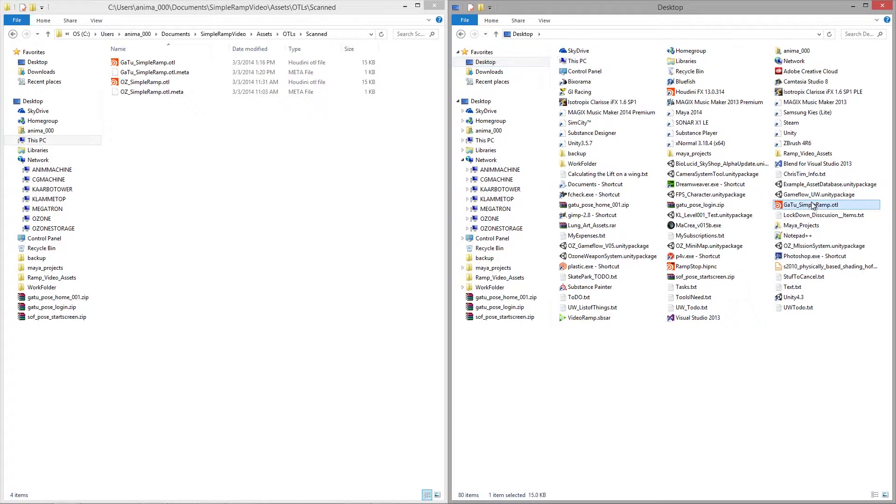
drag(813, 206, 208, 186)
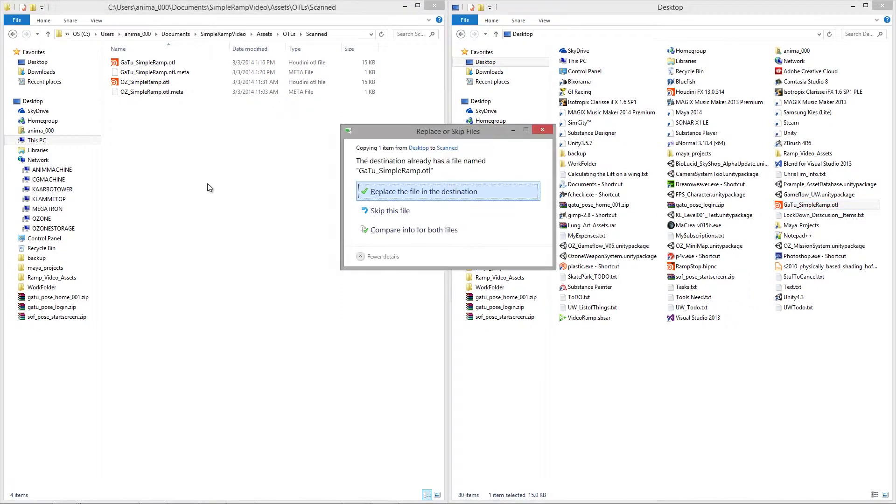
click(435, 197)
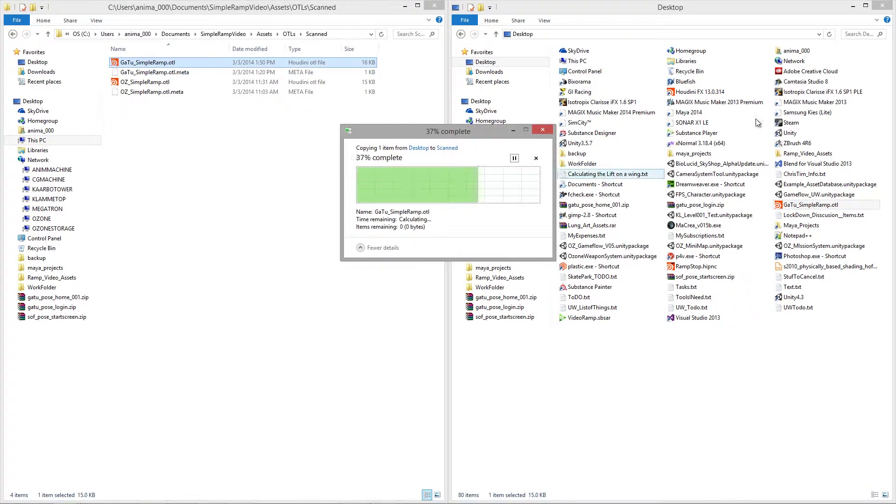
click(852, 7)
click(405, 5)
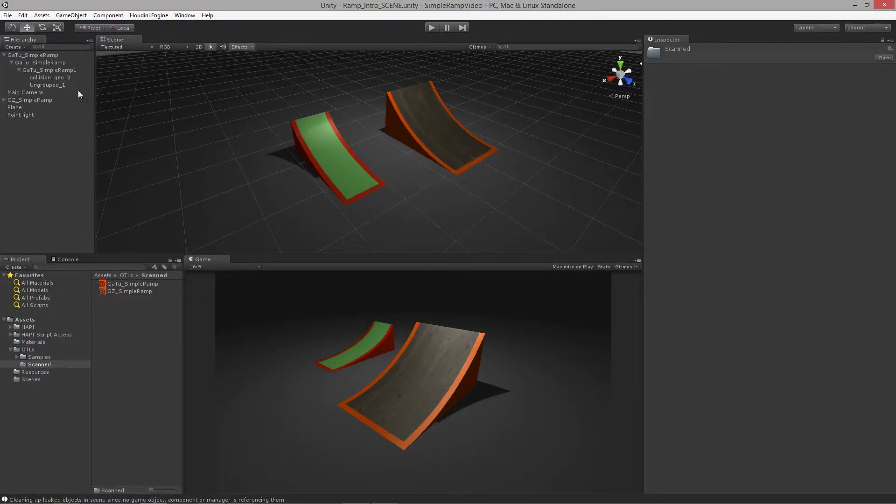
- Select GaTu_SimpleRamp in the Unity scene, collapse its hierarchy and rebuild the asset
click(32, 54)
click(12, 63)
click(4, 54)
alt+drag(289, 164, 267, 144)
alt+right_drag(266, 145, 355, 170)
click(772, 127)
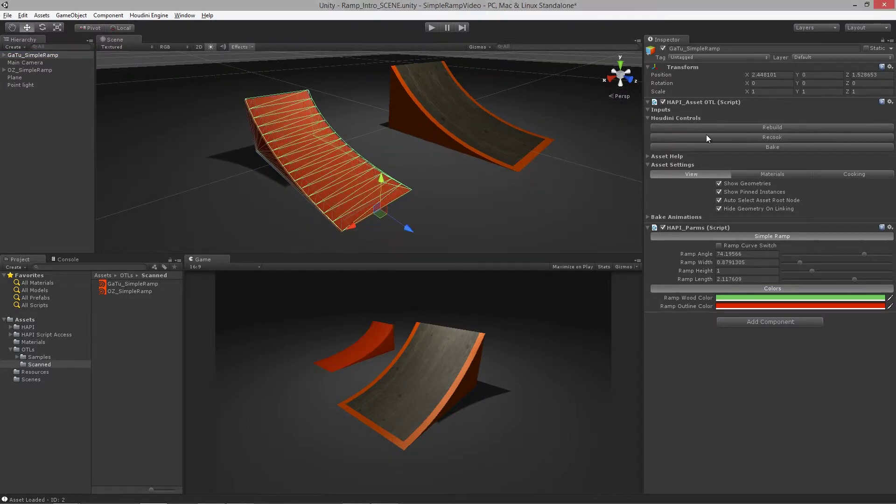
- Examine the rebuilt ramp's surface and outline materials from several angles in the Unity scene
alt+drag(374, 165, 276, 104)
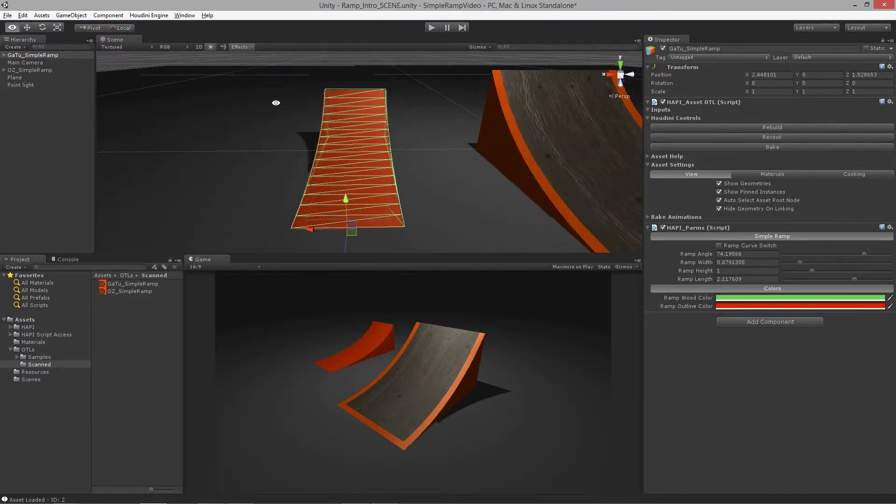
click(276, 55)
alt+right_drag(374, 145, 399, 144)
alt+drag(399, 145, 411, 136)
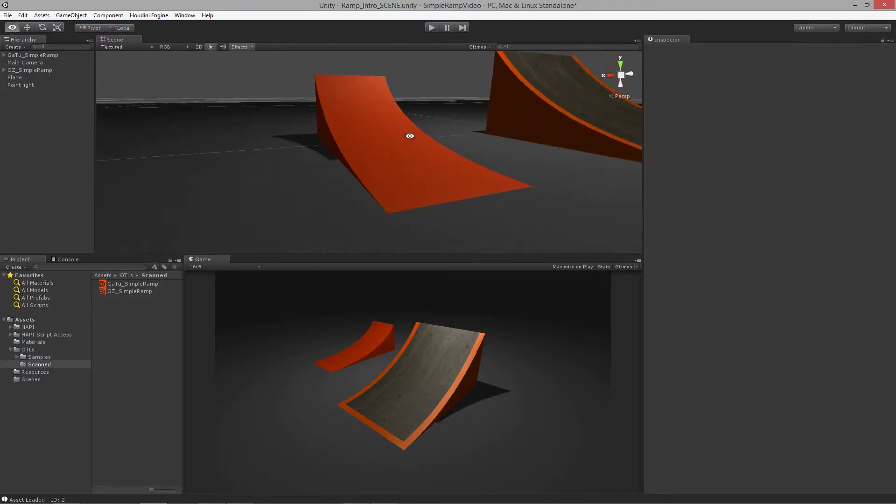
alt+drag(433, 188, 330, 205)
click(334, 156)
alt+drag(334, 156, 395, 188)
- Inspect the OutlineColor and RampPlywood materials of VideoRamp in Resources and compare them with the rebuilt ramp
click(35, 372)
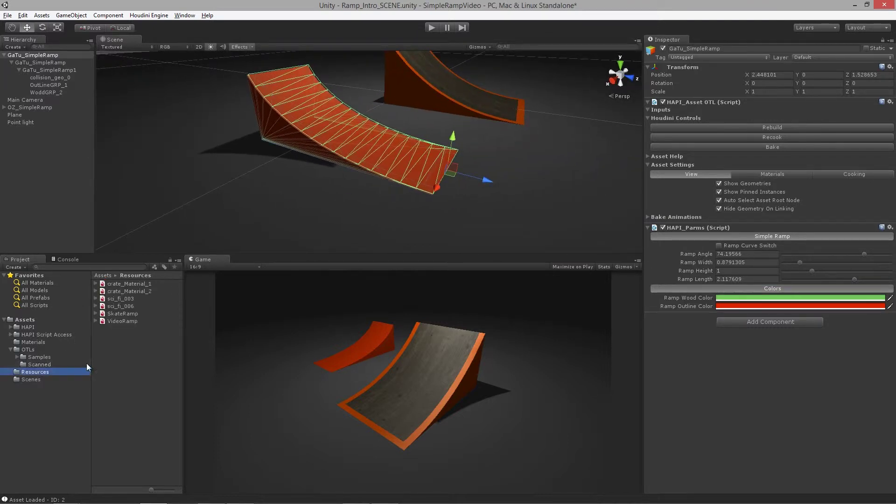
click(97, 321)
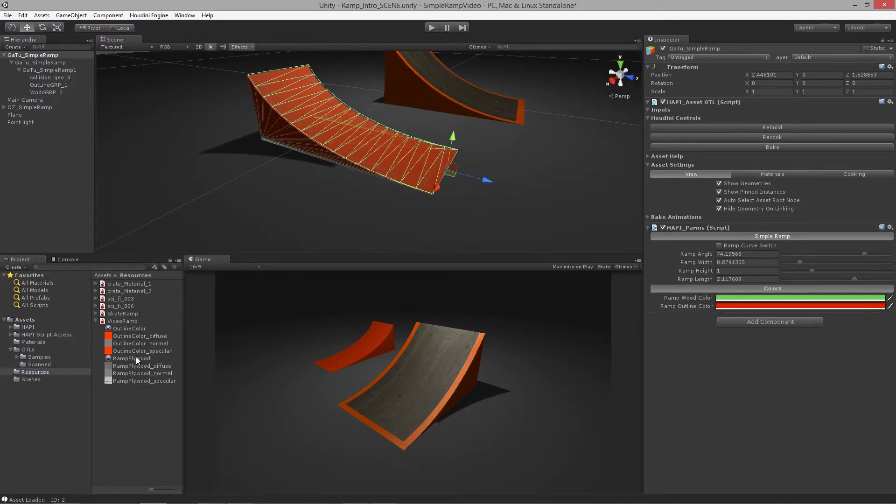
click(133, 329)
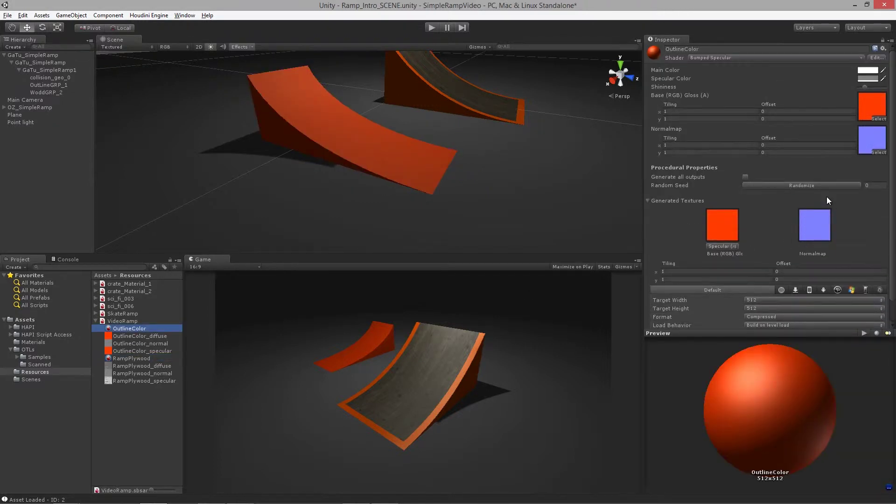
click(139, 358)
alt+drag(363, 155, 365, 132)
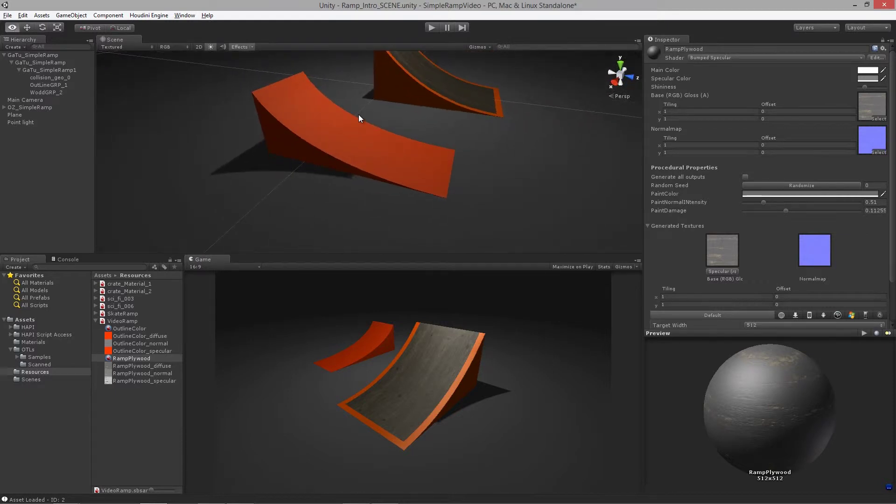
alt+drag(406, 154, 332, 176)
- Switch to Houdini, allow editing of subnet1's contents and open its network
key(alt+Tab)
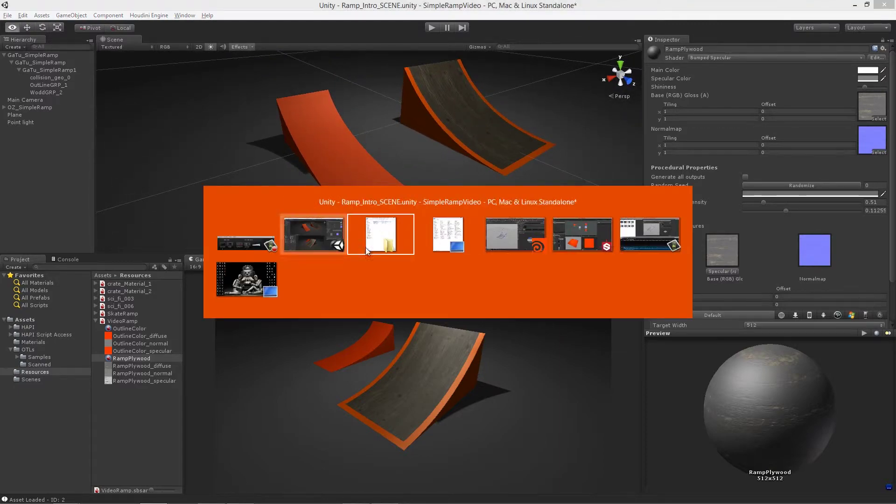
click(505, 235)
right_click(679, 341)
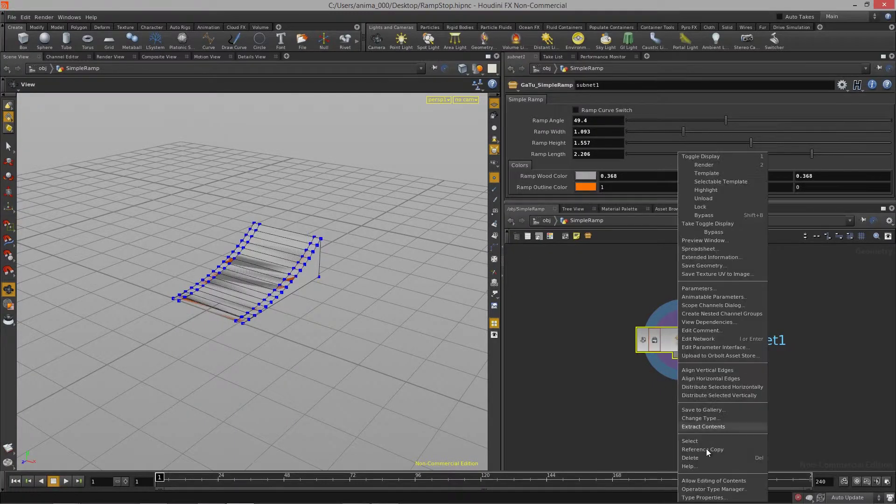
click(709, 480)
double_click(687, 346)
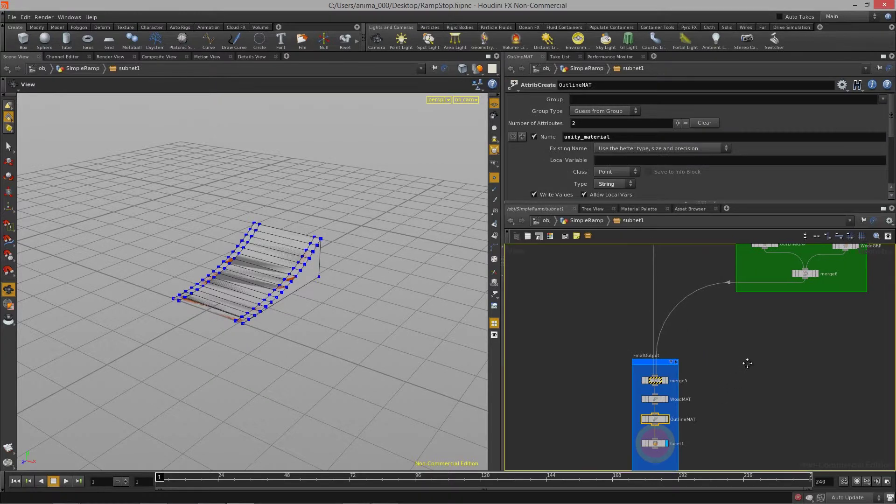
- Display the OutlineMAT node in the FinalOutput box and set its group to OutLineGRP
middle_drag(748, 364, 787, 309)
scroll(727, 377, up, 4)
click(685, 354)
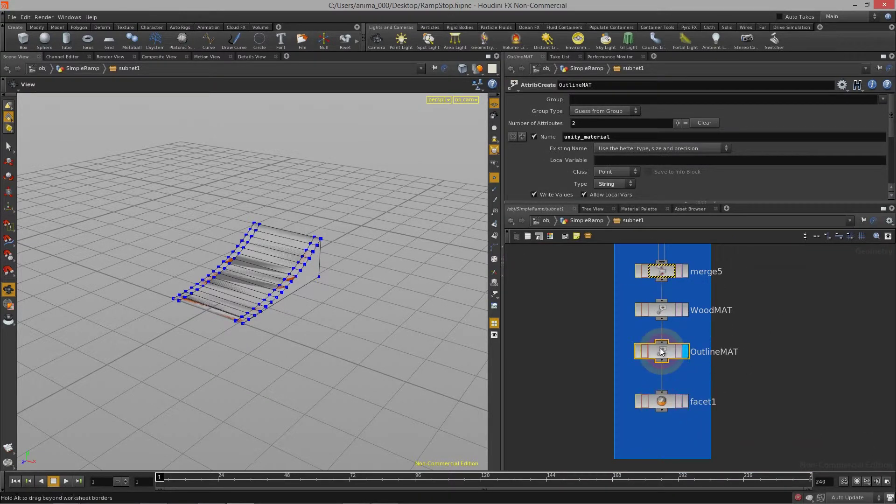
scroll(703, 163, down, 5)
scroll(691, 154, up, 5)
click(883, 100)
click(867, 127)
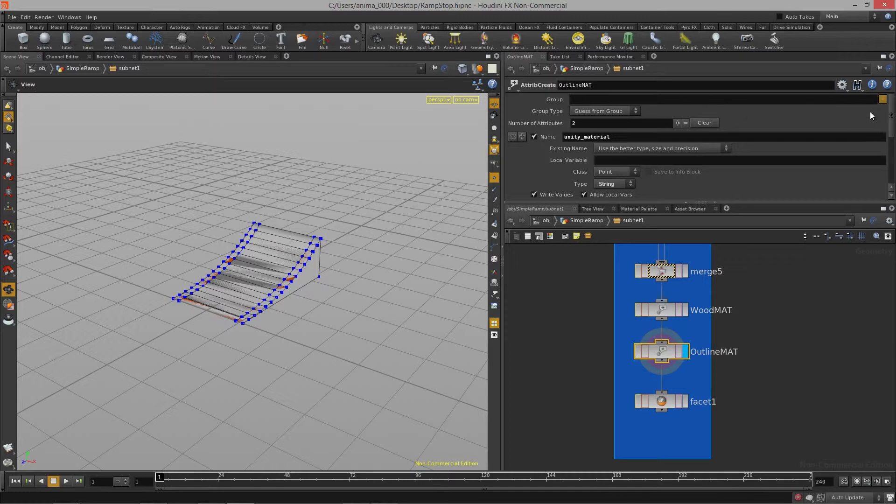
- Check the group assigned to WoodMAT against the one on OutlineMAT
click(667, 313)
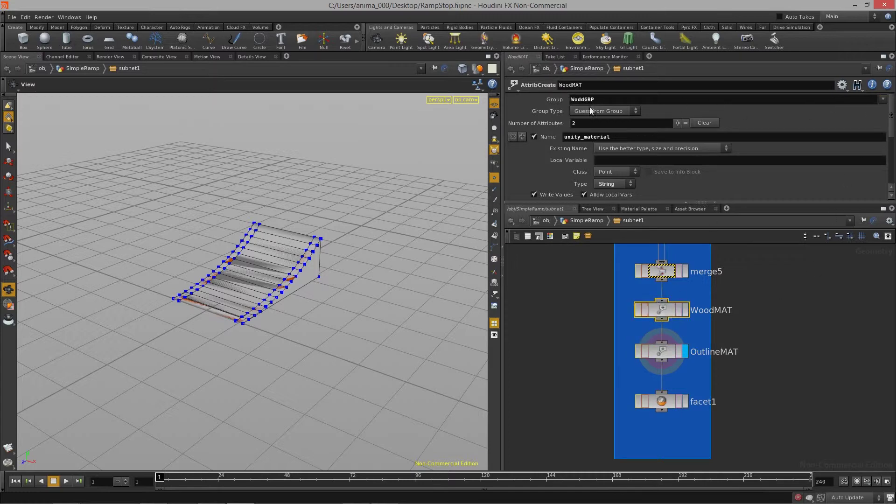
scroll(772, 311, down, 1)
click(665, 333)
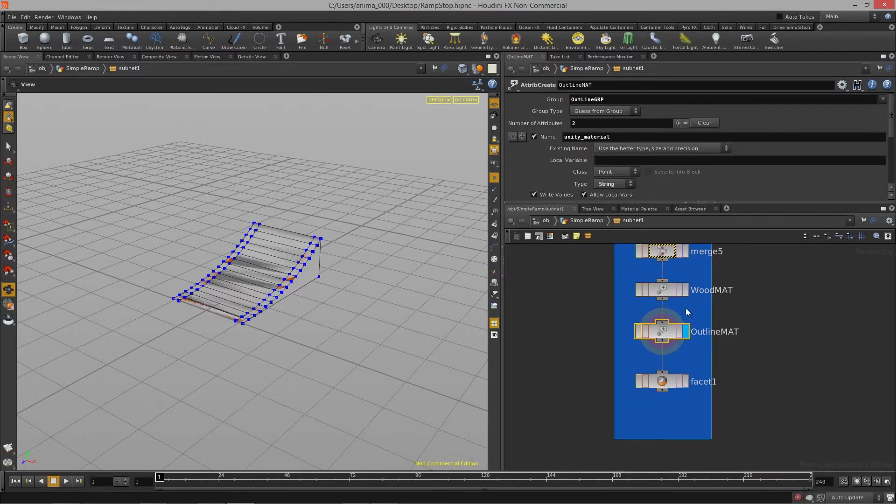
- Display the facet1 node in subnet1 and recheck the groups assigned on WoodMAT and OutlineMAT
click(667, 293)
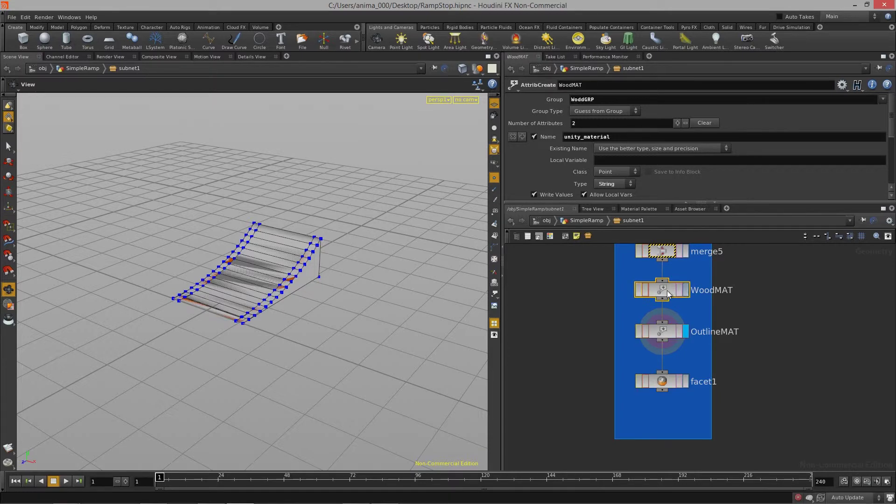
click(686, 382)
click(668, 332)
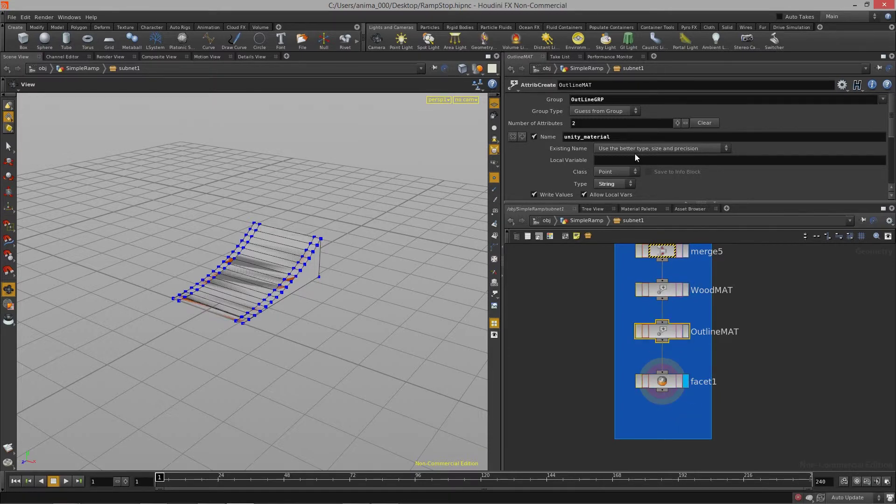
middle_drag(764, 354, 762, 364)
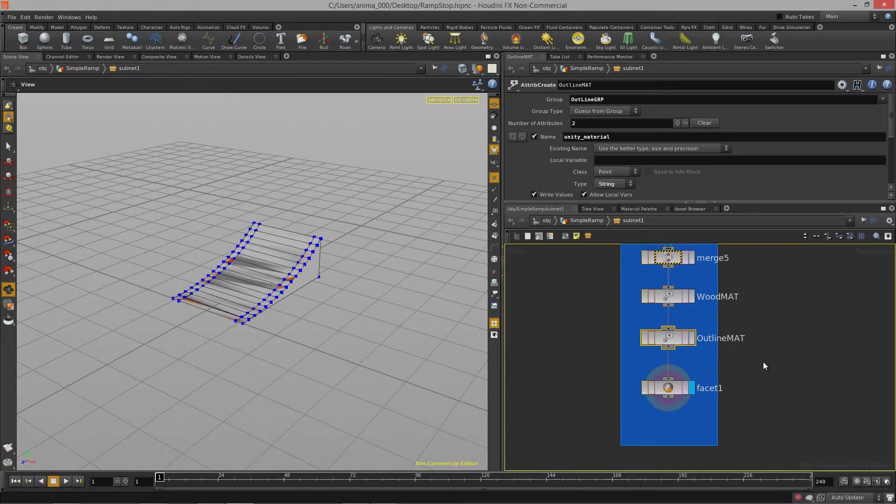
- Return to the SimpleRamp level and save subnet1's changes to its operator type
click(587, 222)
right_click(677, 340)
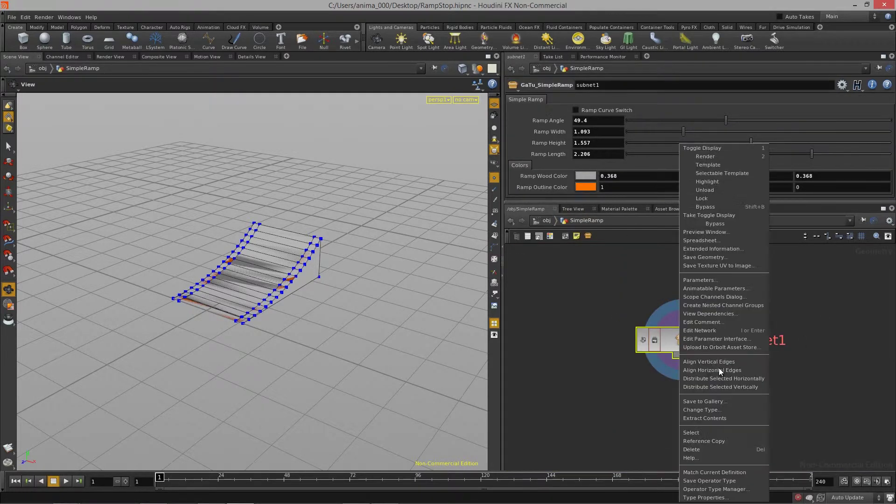
key(Escape)
- Switch to File Explorer and copy GaTu_SimpleRamp.otl from Desktop into the project's OTLs\Scanned folder, replacing the old file
key(alt+Tab)
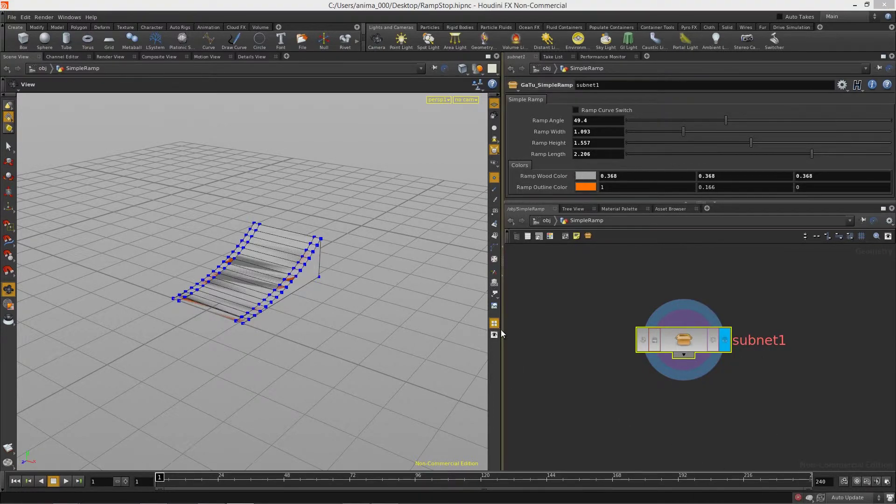
click(436, 239)
key(alt+Tab)
click(512, 235)
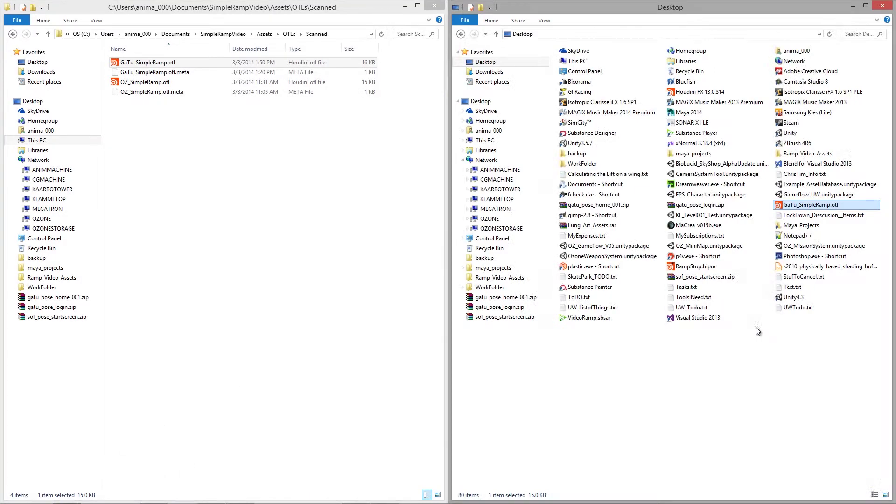
click(162, 197)
key(ctrl+v)
click(439, 194)
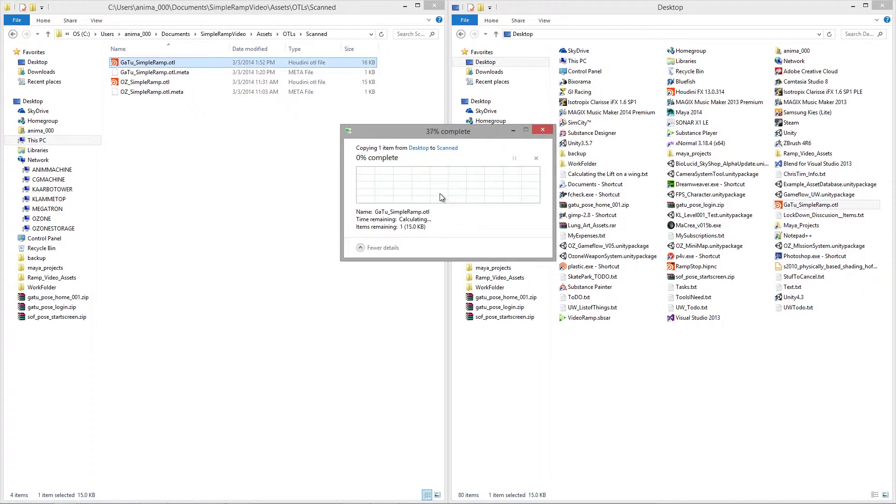
- Switch to Unity and rebuild the GaTu_SimpleRamp asset from the updated OTL
key(alt+Tab)
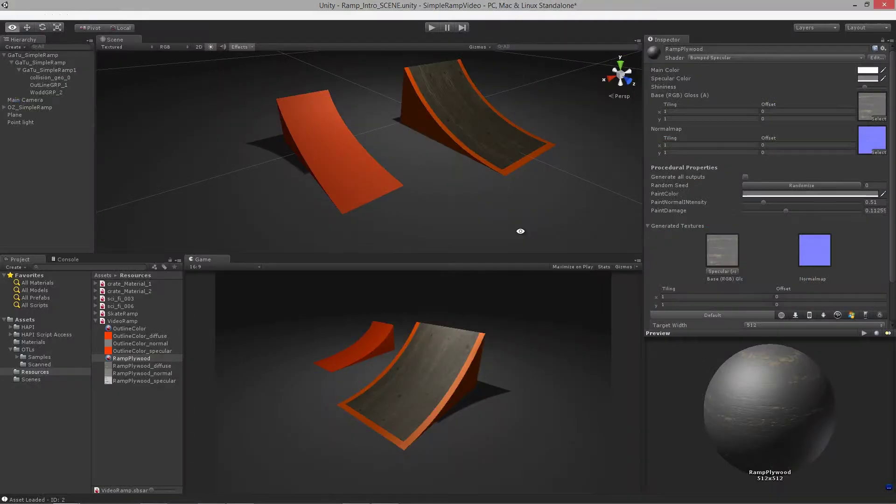
click(41, 55)
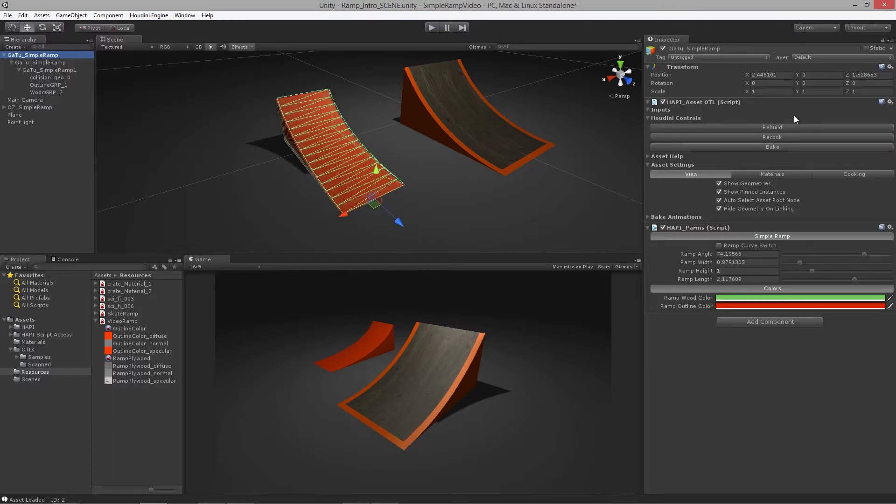
click(774, 127)
- Examine the wood surface and outline of the rebuilt ramp from several angles and distances
alt+drag(422, 136, 315, 110)
click(296, 59)
alt+drag(230, 92, 217, 118)
mouse_move(322, 132)
alt+mouse_down()
mouse_move(407, 200)
mouse_move(350, 136)
mouse_move(312, 145)
alt+mouse_up()
alt+right_drag(421, 157, 502, 166)
alt+drag(482, 169, 400, 169)
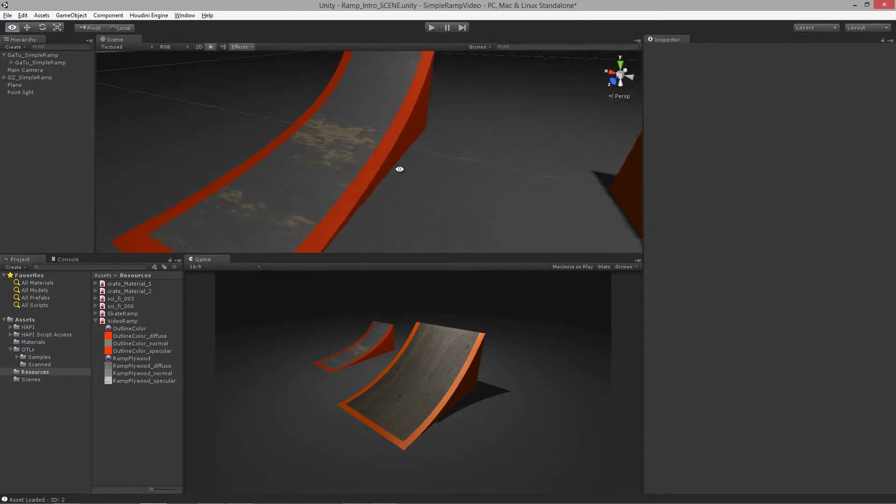
alt+scroll(380, 167, down, 6)
right_drag(321, 228, 374, 180)
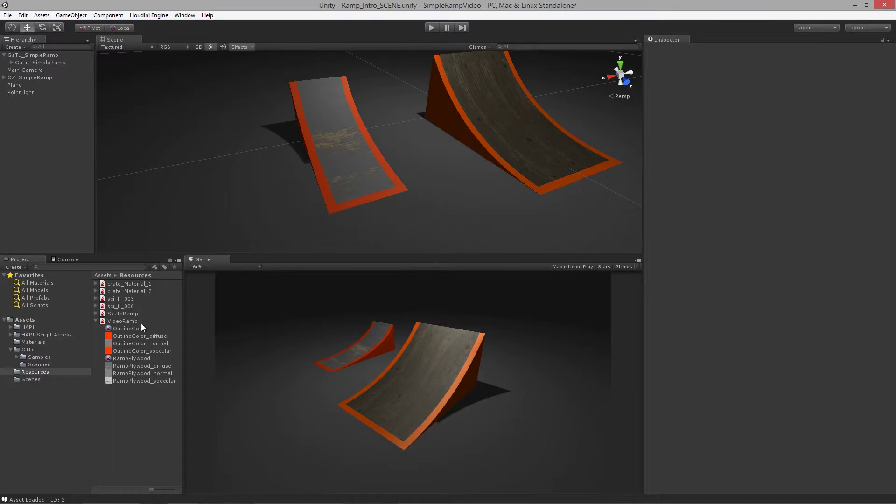
- Adjust the PaintDamage of VideoRamp's RampPlywood material to expose more worn wood on the ramp
click(142, 359)
mouse_move(430, 165)
right_down()
mouse_move(423, 168)
mouse_move(437, 176)
mouse_move(433, 160)
mouse_move(438, 168)
right_up()
click(128, 322)
click(694, 84)
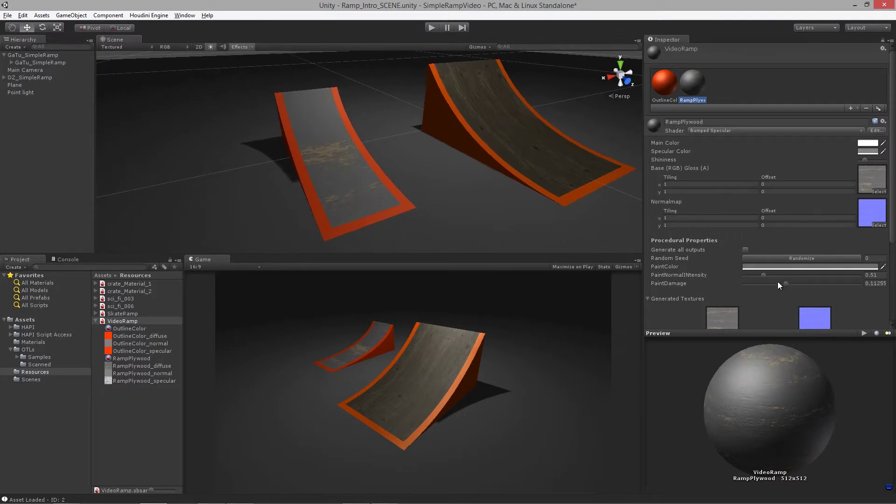
mouse_move(785, 284)
mouse_down()
mouse_move(816, 287)
mouse_move(775, 288)
mouse_move(836, 293)
mouse_move(782, 293)
mouse_up()
- Widen GaTu_SimpleRamp to a Ramp Width of about 2.23
click(340, 160)
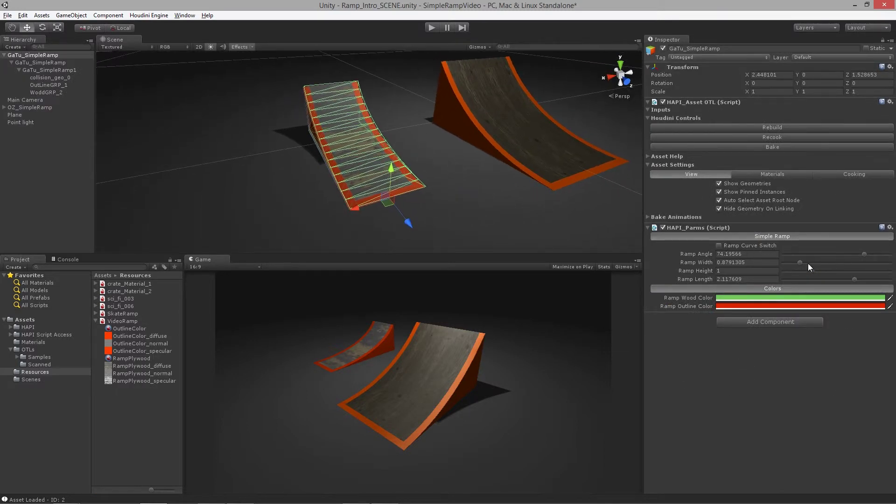
drag(800, 263, 839, 264)
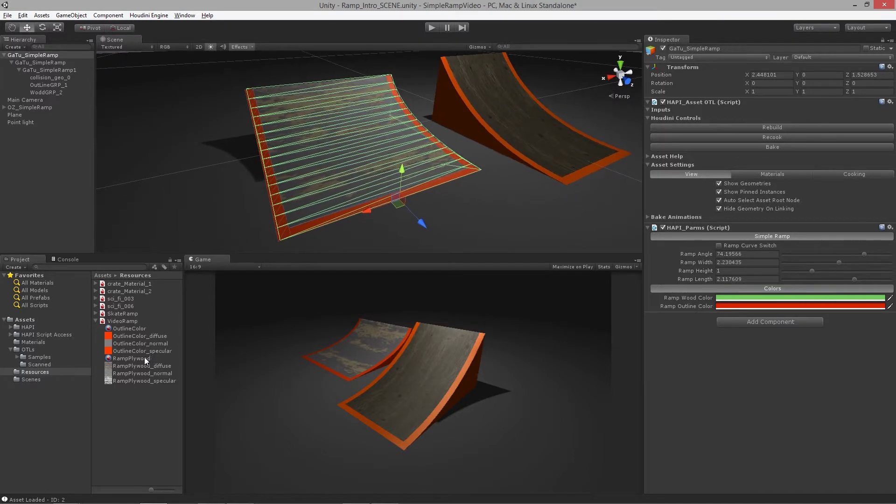
- Fine-tune the PaintDamage and PaintNormalIntensity of the RampPlywood material
click(131, 358)
mouse_move(820, 211)
mouse_down()
mouse_move(869, 211)
mouse_move(811, 218)
mouse_up()
mouse_move(764, 202)
mouse_down()
mouse_move(805, 206)
mouse_move(748, 206)
mouse_move(783, 206)
mouse_up()
- Duplicate GaTu_SimpleRamp and move the copy beside the original to an X position of about 5.13
mouse_move(524, 162)
alt+mouse_down()
mouse_move(400, 184)
mouse_move(330, 172)
mouse_move(490, 200)
mouse_move(247, 175)
mouse_move(432, 184)
mouse_move(359, 140)
mouse_move(322, 160)
mouse_move(407, 150)
mouse_move(296, 146)
mouse_move(526, 144)
mouse_move(321, 148)
mouse_move(341, 161)
mouse_move(355, 154)
mouse_move(346, 163)
mouse_move(361, 167)
mouse_move(286, 164)
alt+mouse_up()
click(36, 55)
click(3, 55)
key(ctrl+d)
alt+drag(299, 159, 327, 155)
- Reshape the duplicated ramp to a width of about 1.33, height of about 1.57 and length of about 2.96
drag(839, 262, 890, 283)
drag(811, 271, 836, 274)
- Examine the two GaTu ramps and the OZ_SimpleRamp together from several angles to compare their textures and shapes
alt+drag(289, 108, 174, 58)
key(q)
click(204, 125)
alt+drag(204, 125, 331, 129)
alt+right_drag(402, 170, 302, 164)
click(302, 163)
alt+drag(358, 186, 455, 149)
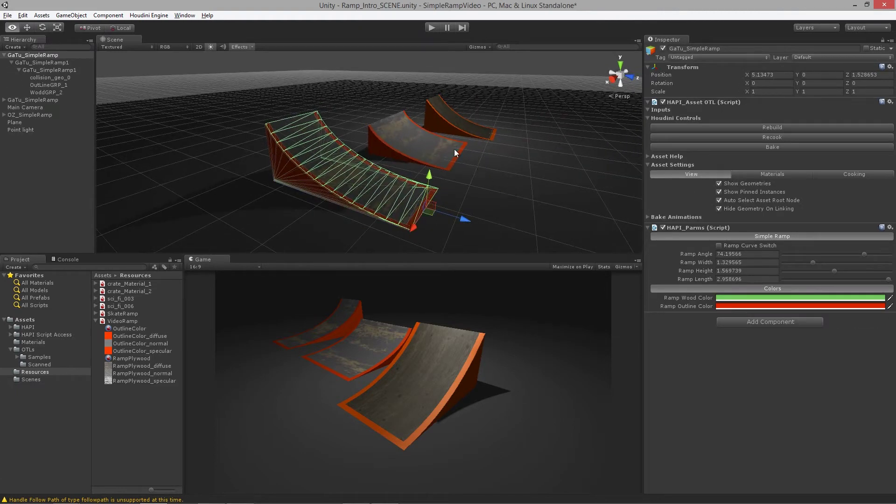
click(454, 152)
key(f)
alt+drag(379, 157, 236, 112)
click(222, 92)
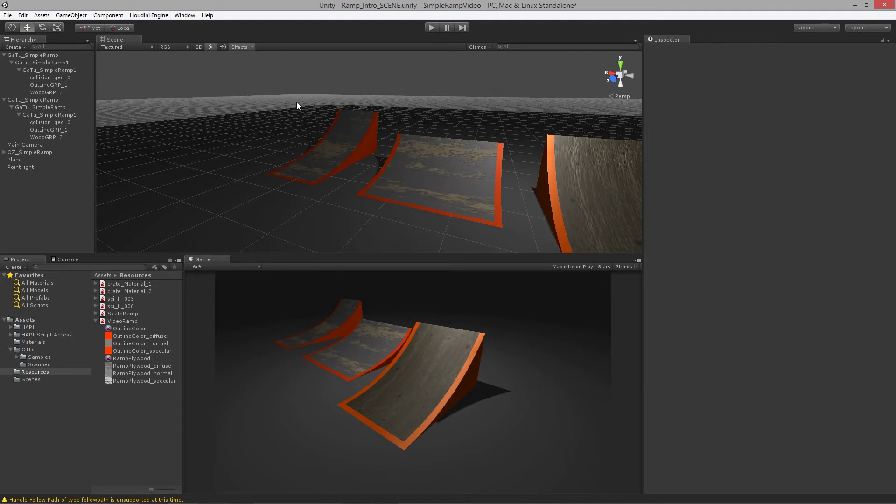
alt+drag(341, 129, 464, 154)
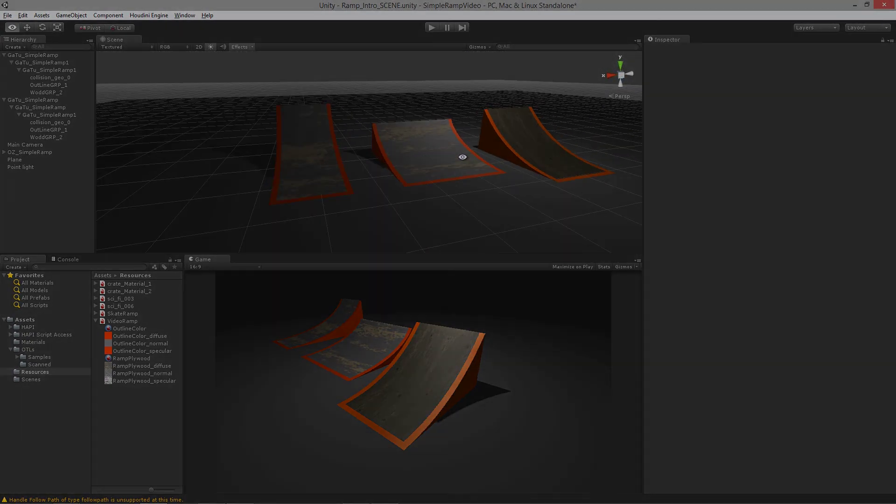